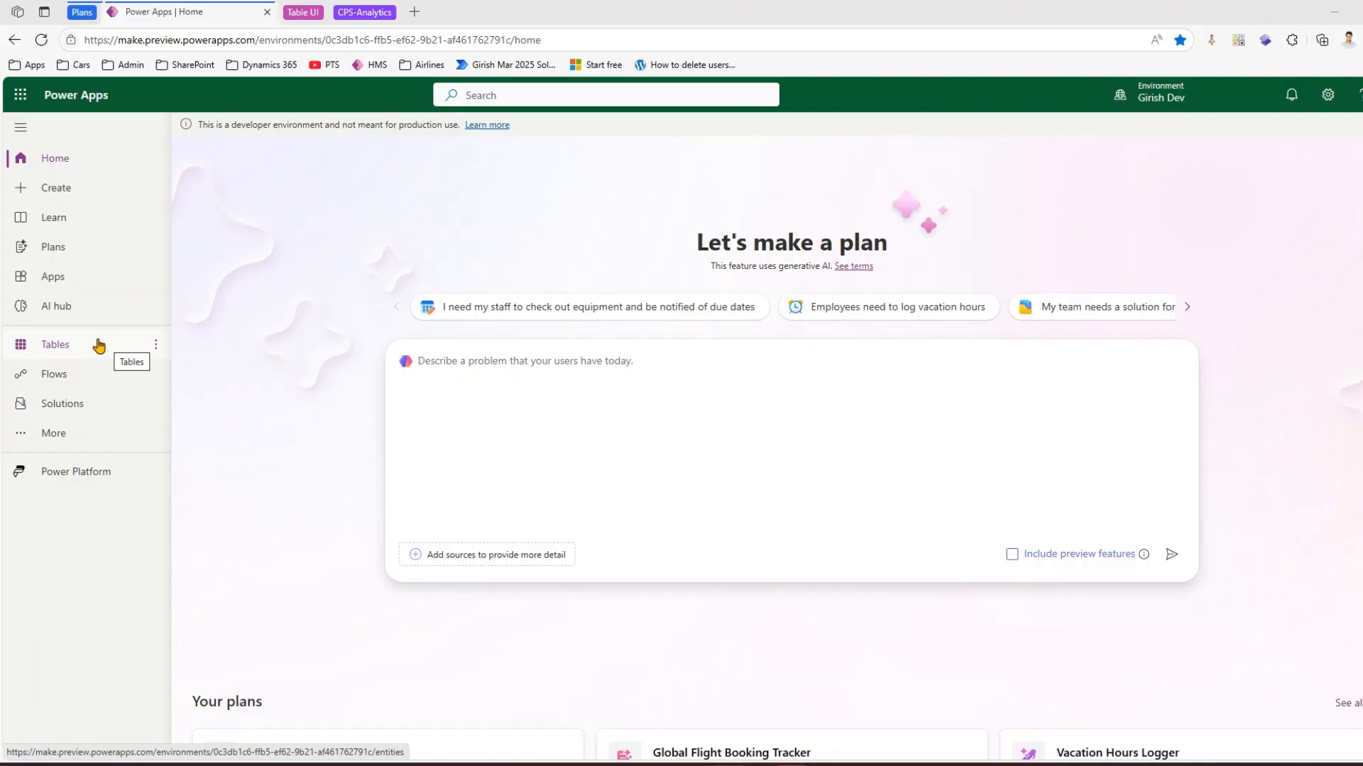
# - Examine the general properties and primary column settings offered for a new table with advanced properties, and close the form without saving
pyautogui.click(99, 346)
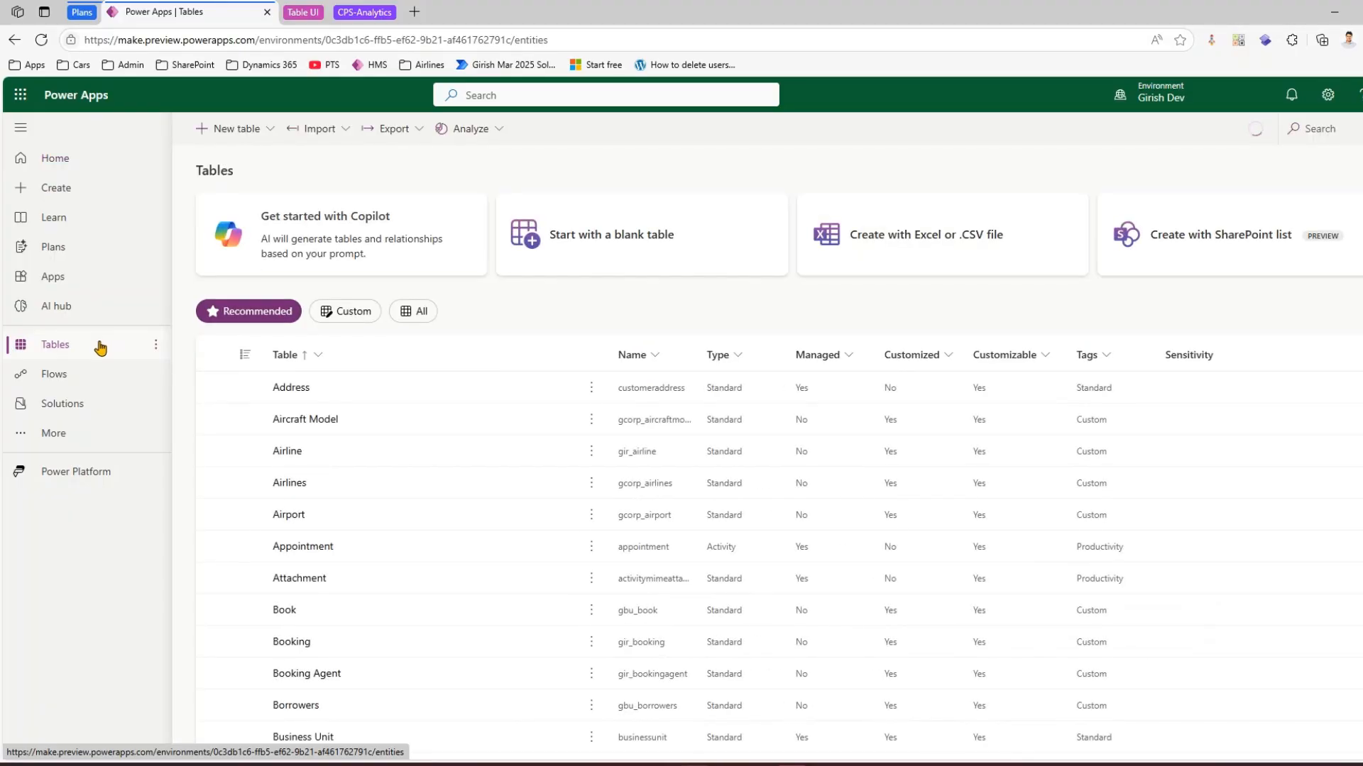
pyautogui.click(273, 129)
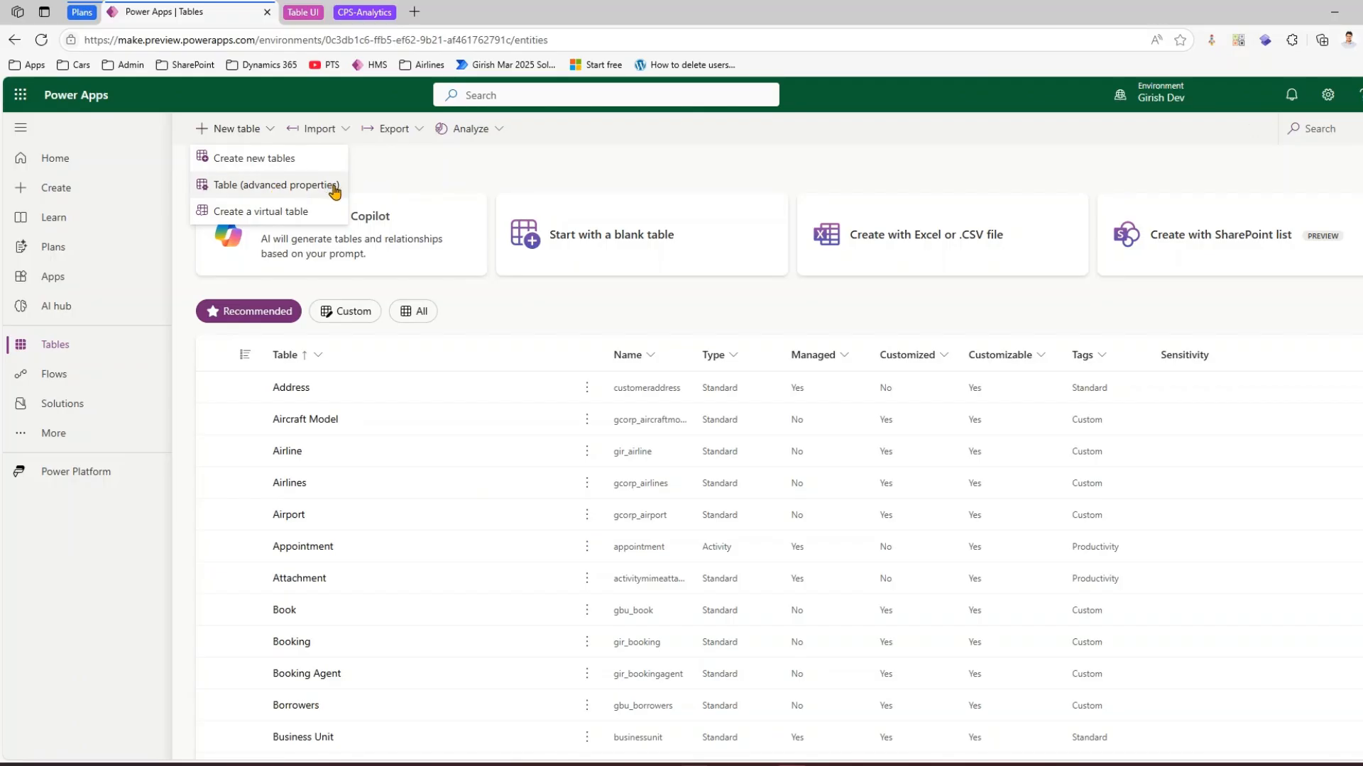
pyautogui.click(402, 187)
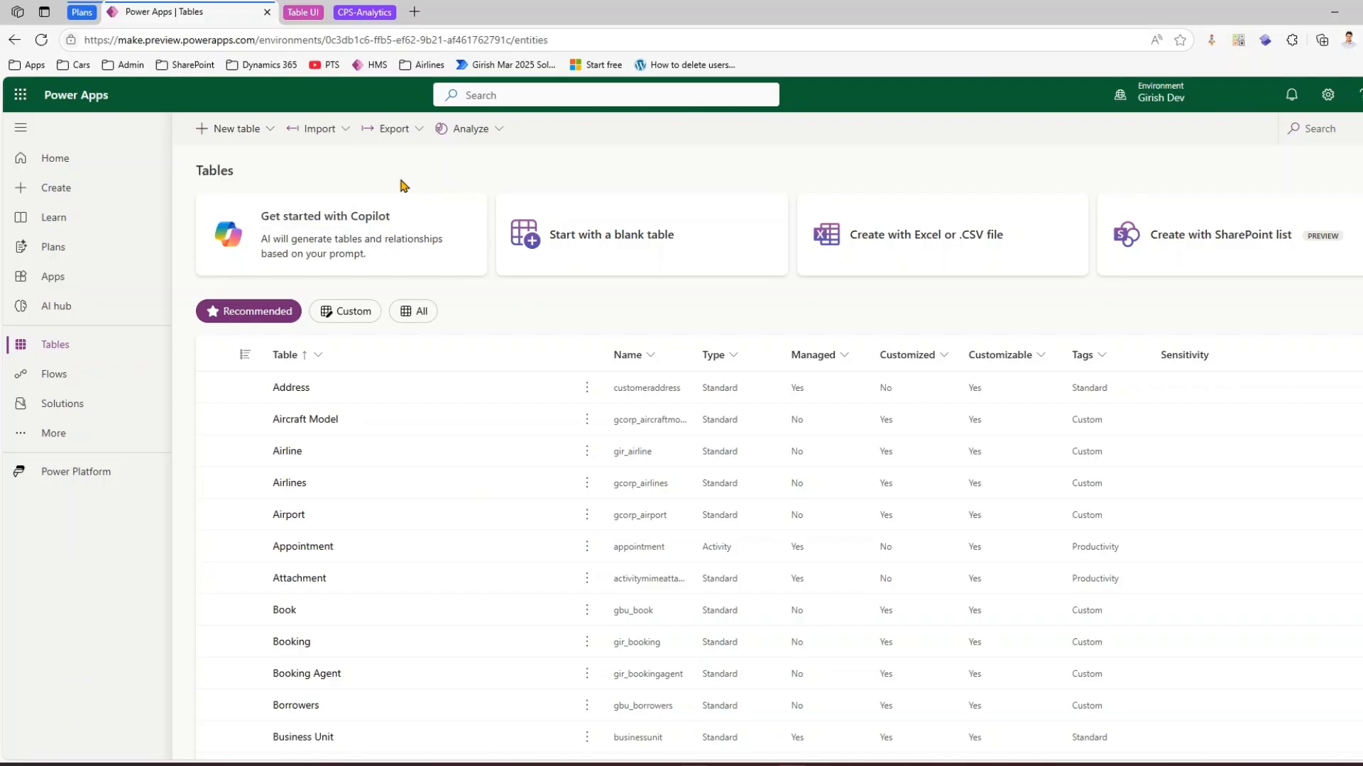
pyautogui.click(259, 135)
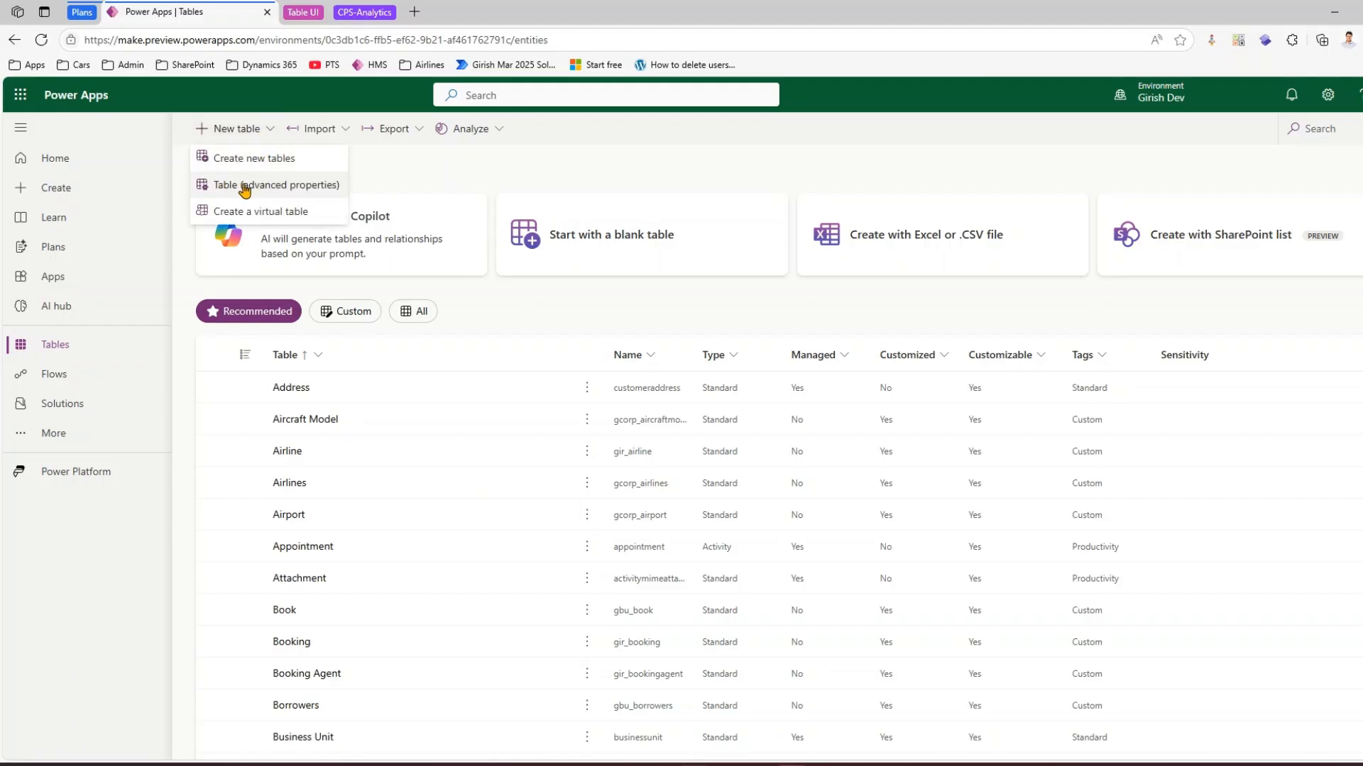
pyautogui.click(245, 186)
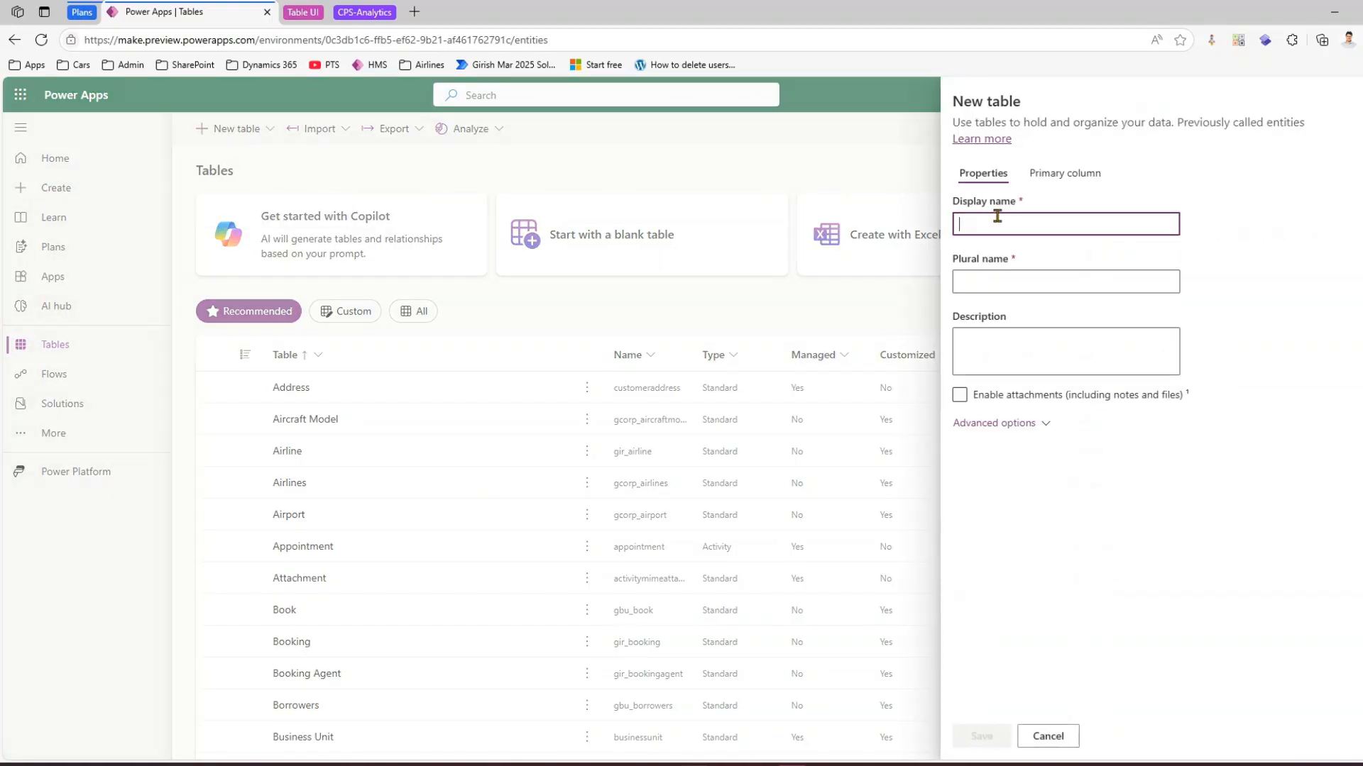
pyautogui.click(1071, 180)
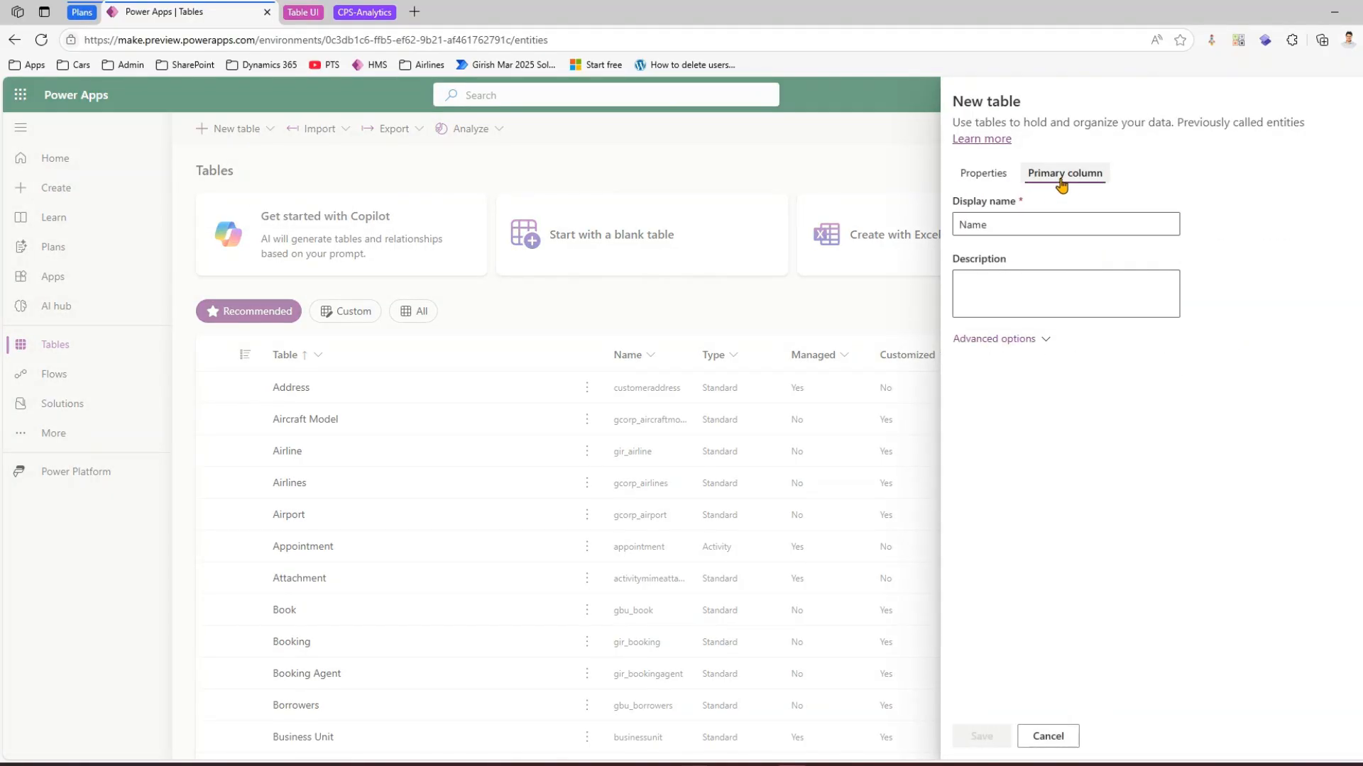
pyautogui.click(983, 174)
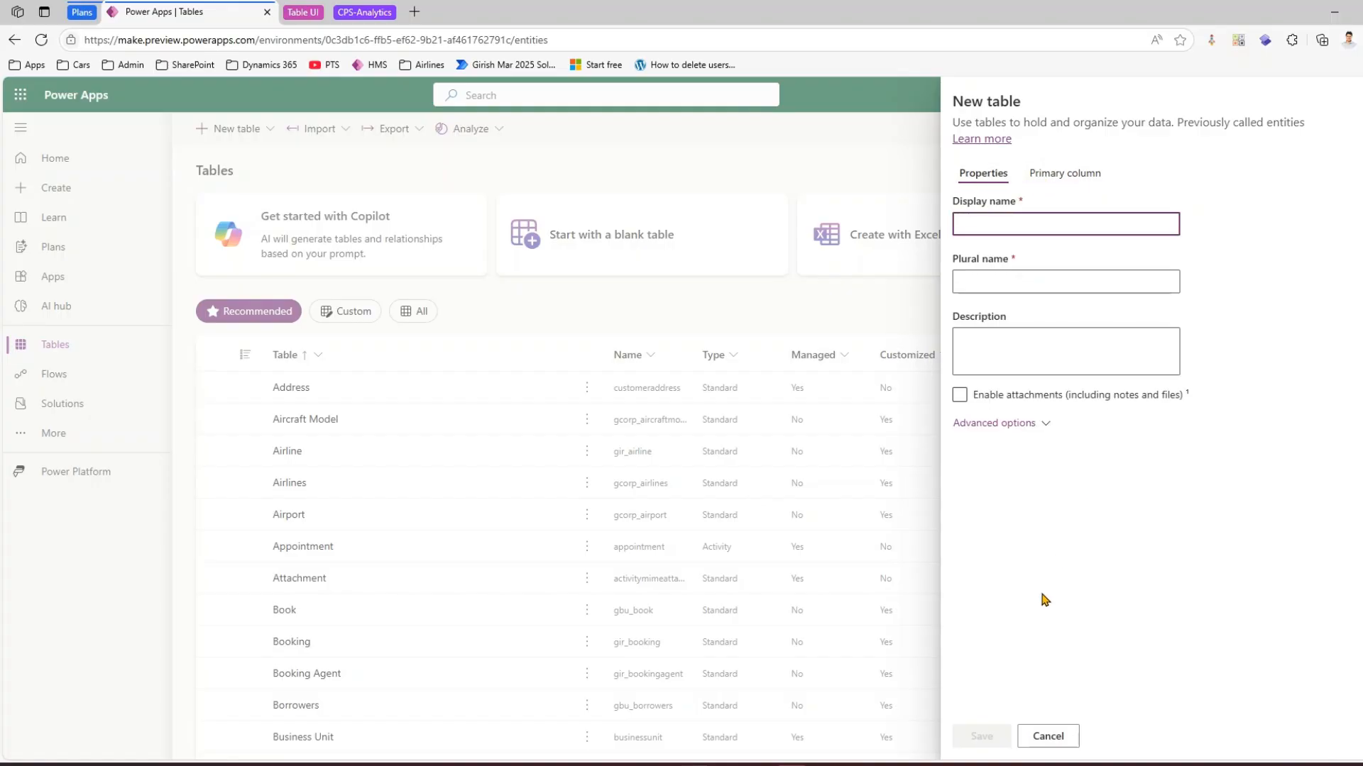
pyautogui.click(1047, 737)
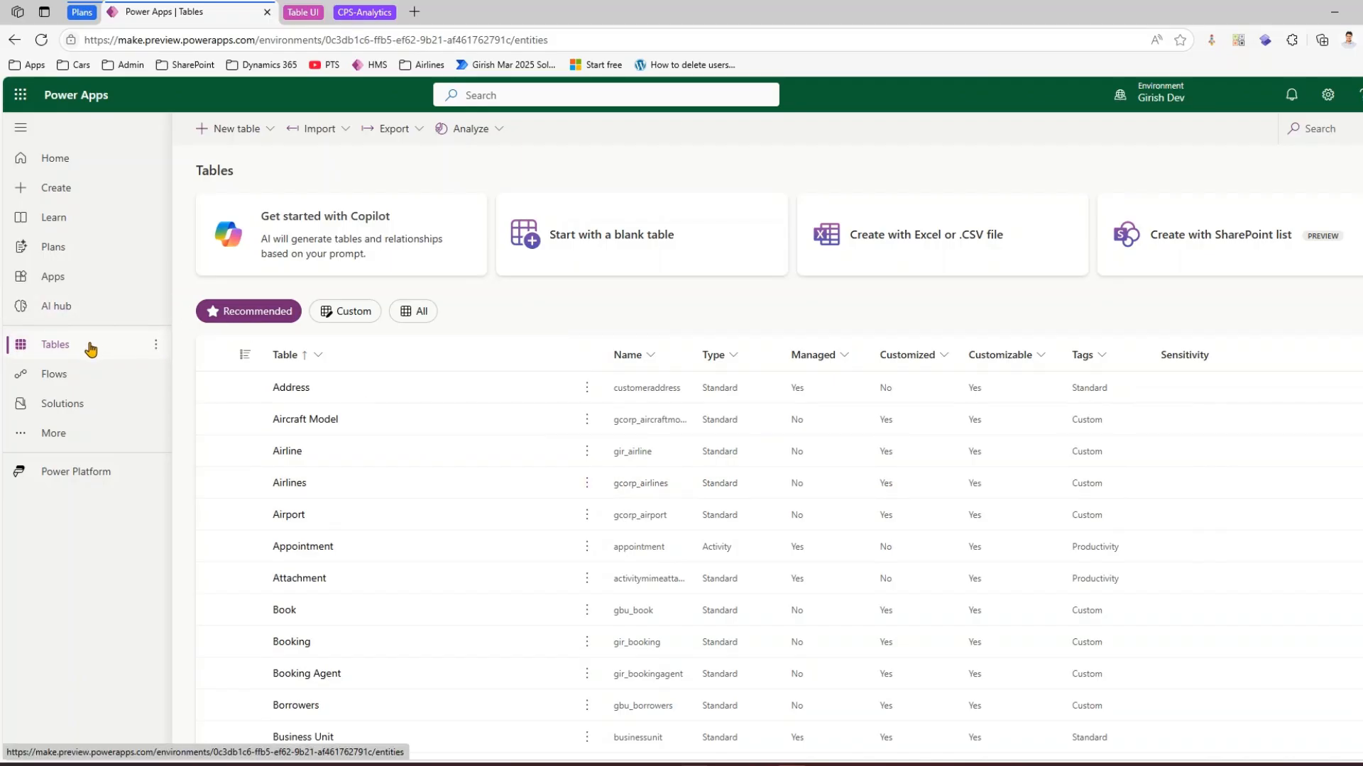
# - Start a new app from data with a new table created from blank, and hide the Copilot pane
pyautogui.click(86, 189)
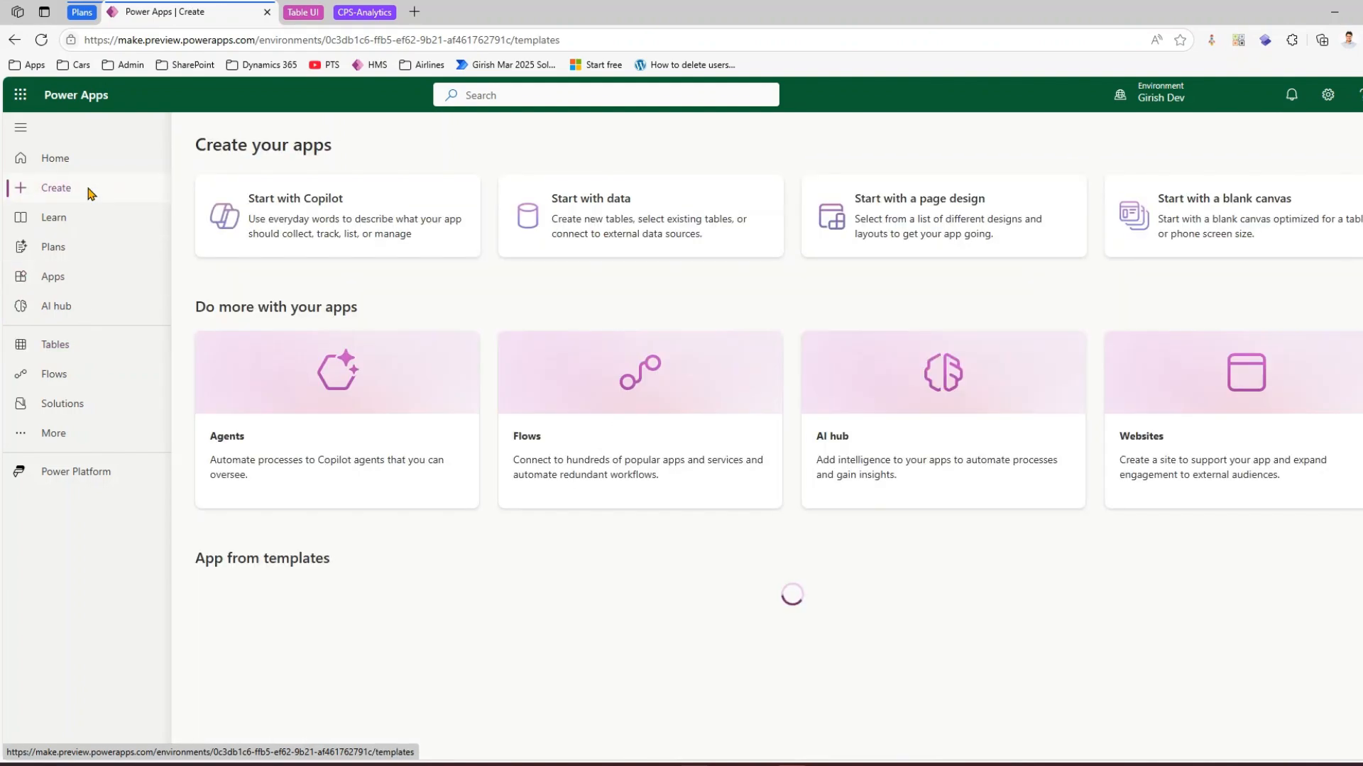
pyautogui.click(580, 211)
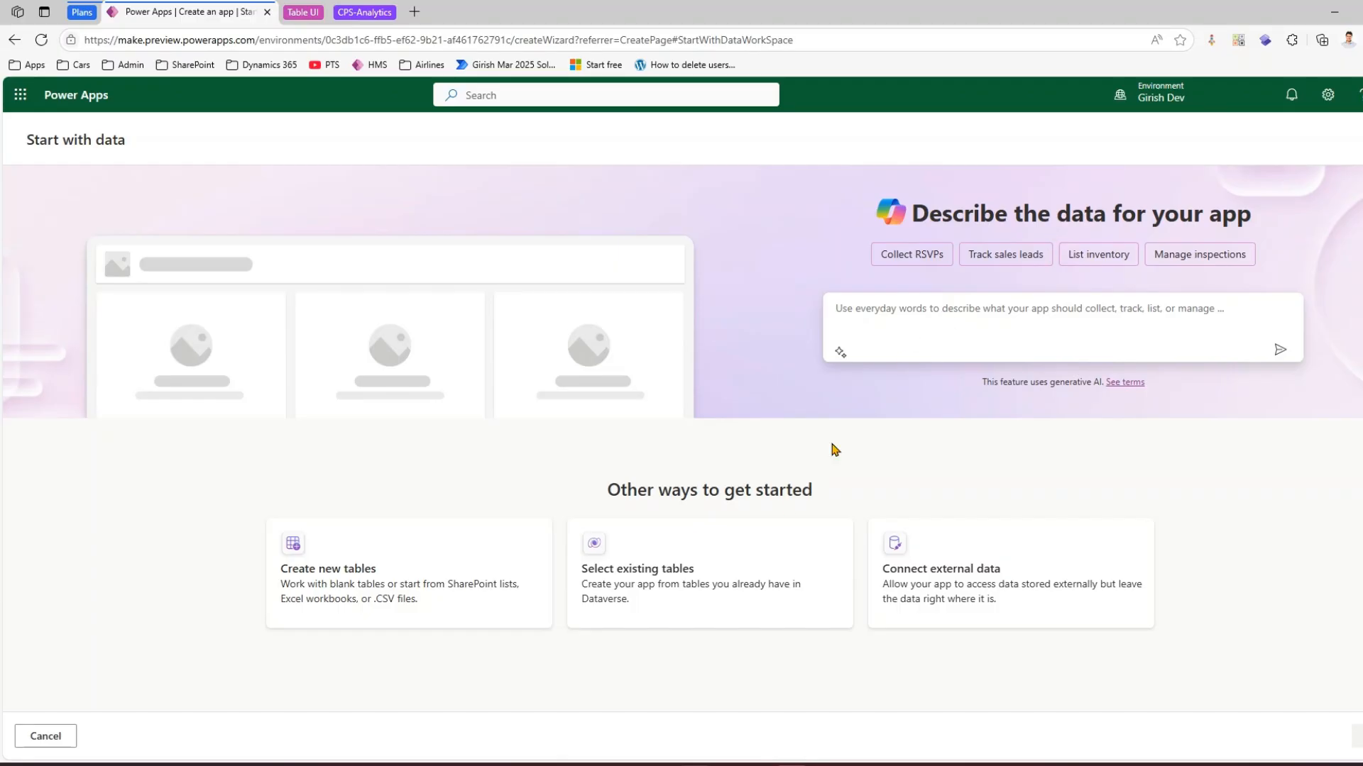
pyautogui.click(295, 552)
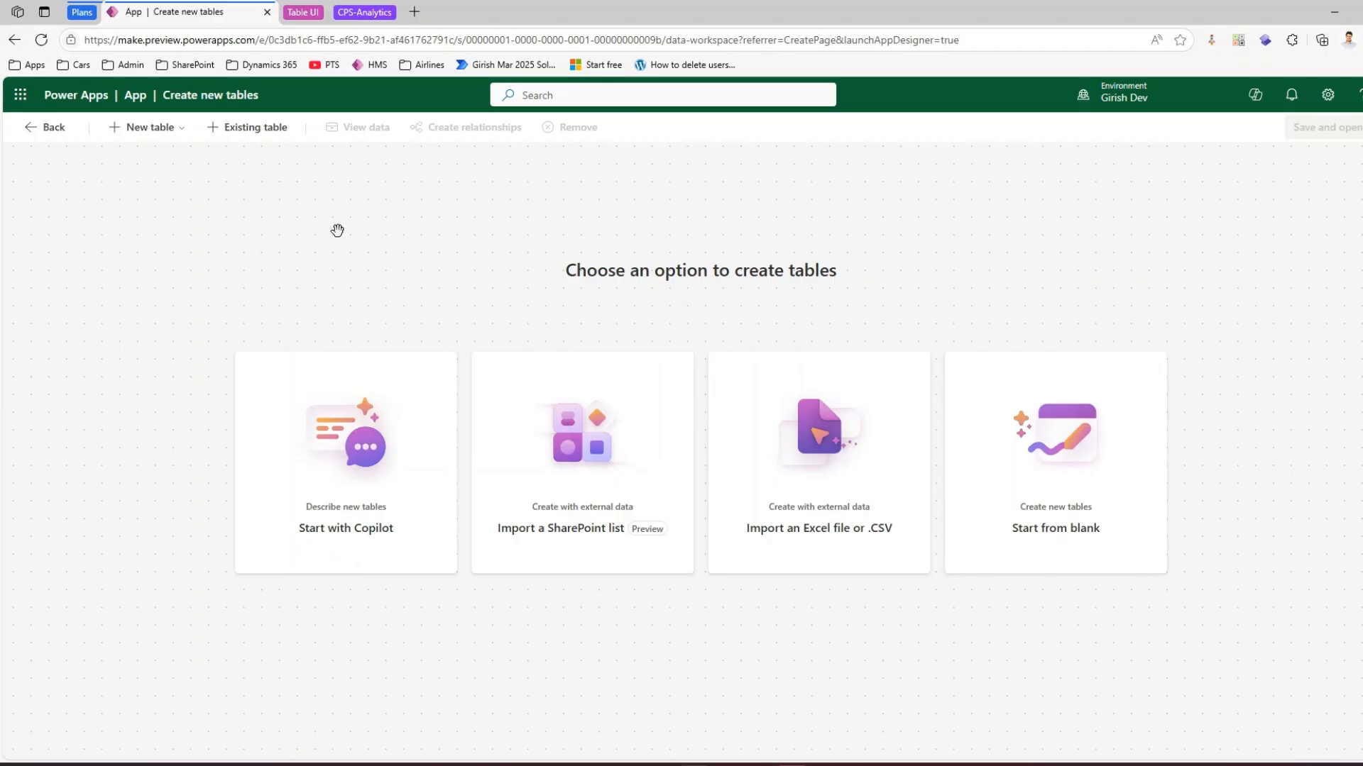
pyautogui.click(1074, 534)
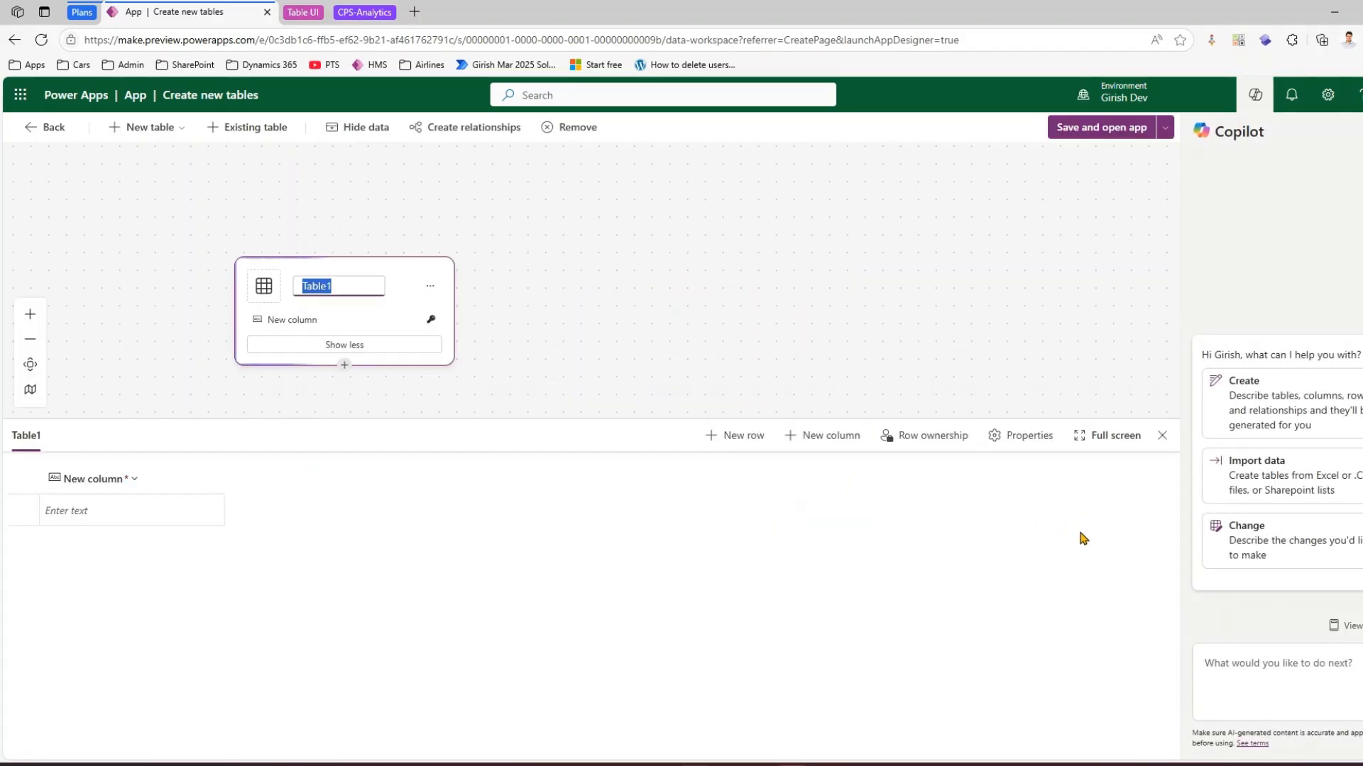
pyautogui.click(1256, 95)
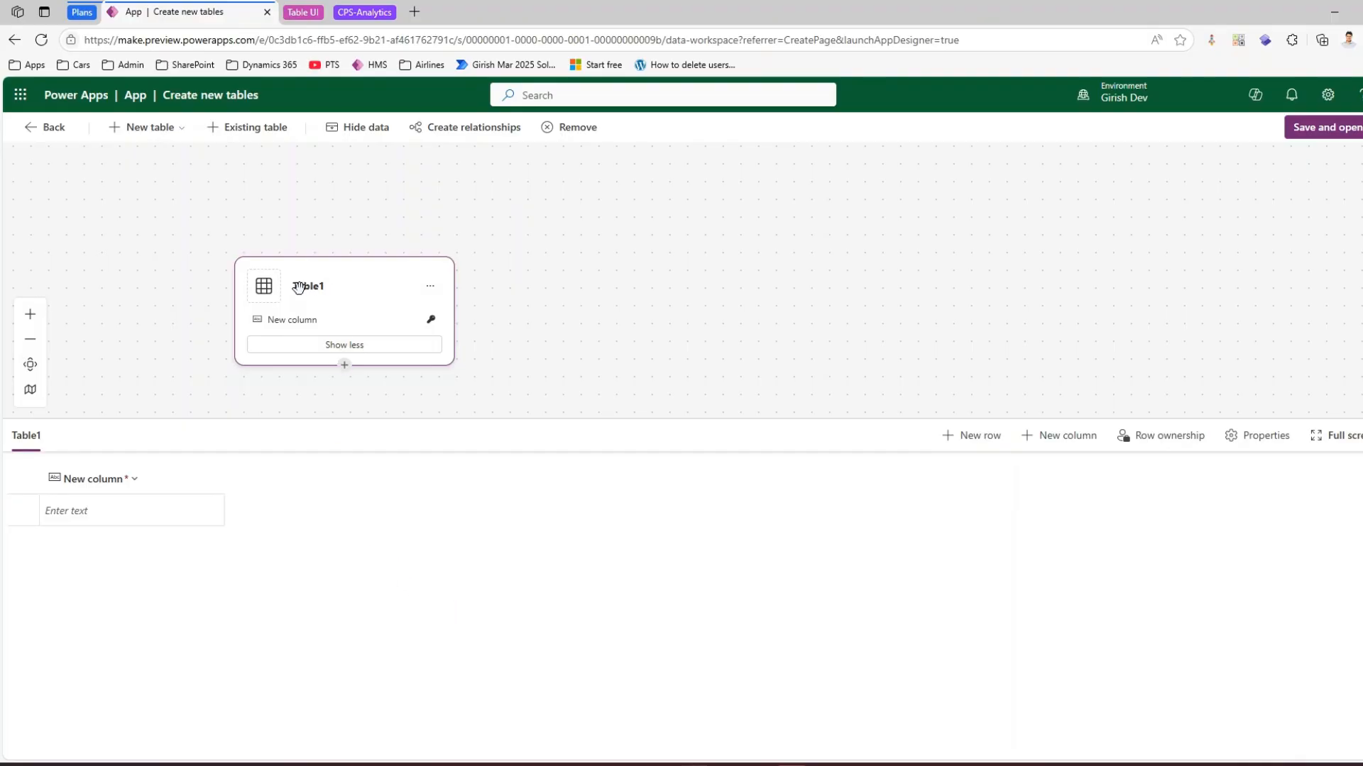
# - Set the new table's display name to School in its properties and save
pyautogui.moveTo(299, 287); pyautogui.dragTo(299, 288)
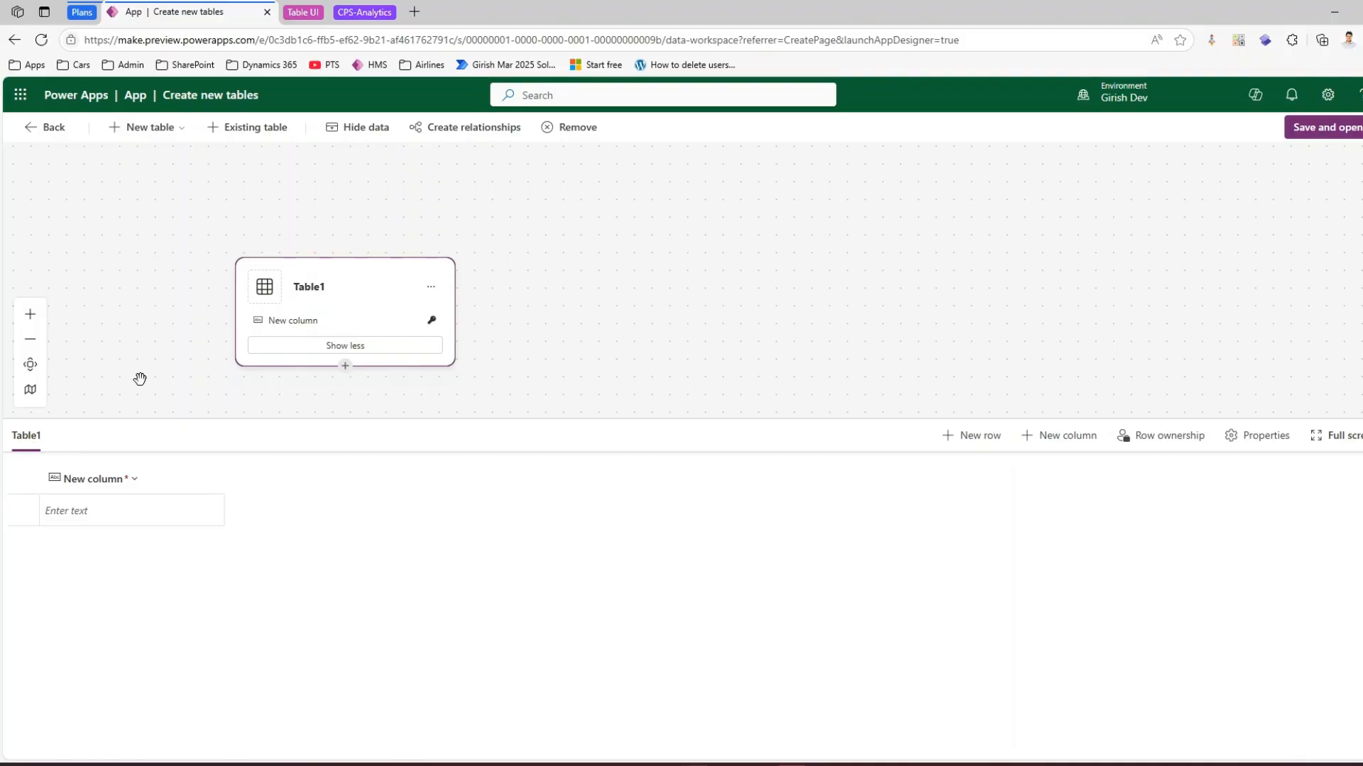
pyautogui.click(430, 286)
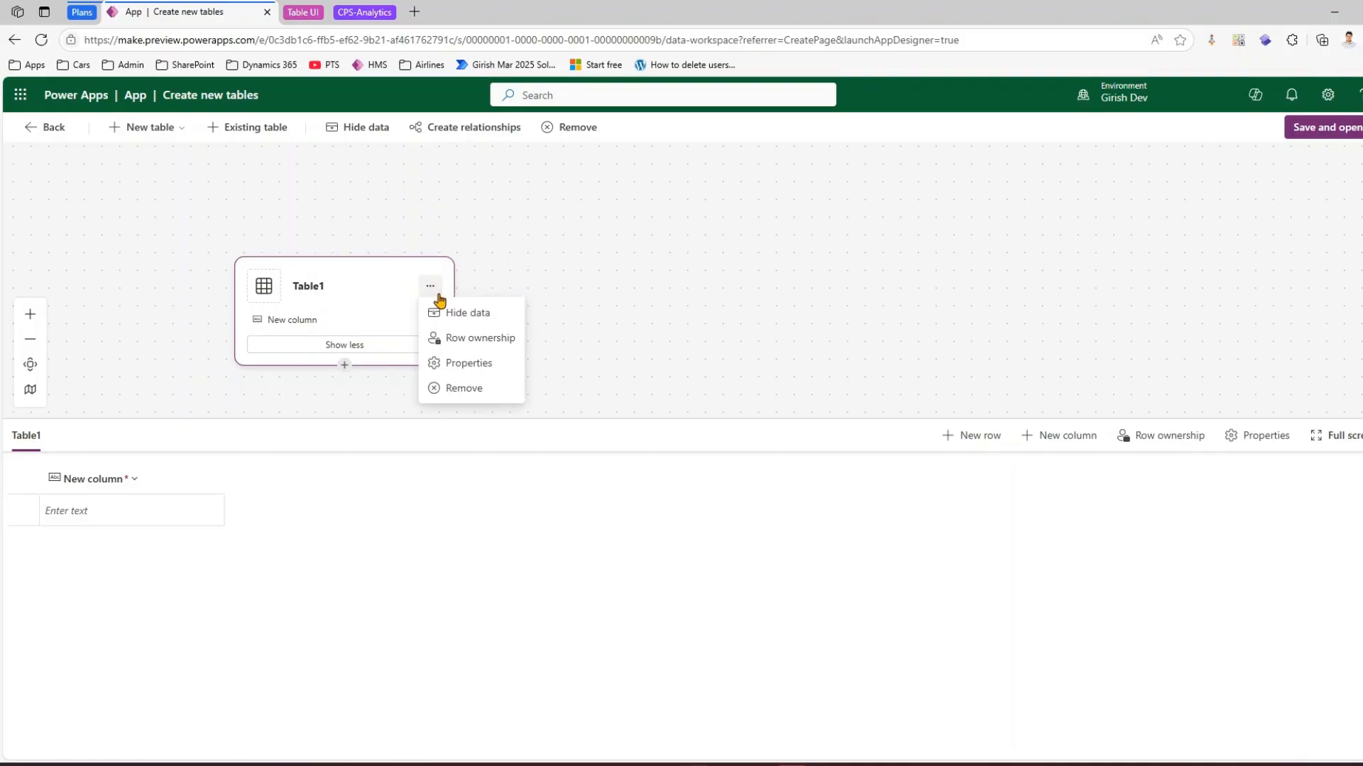
pyautogui.click(461, 361)
pyautogui.doubleClick(522, 336)
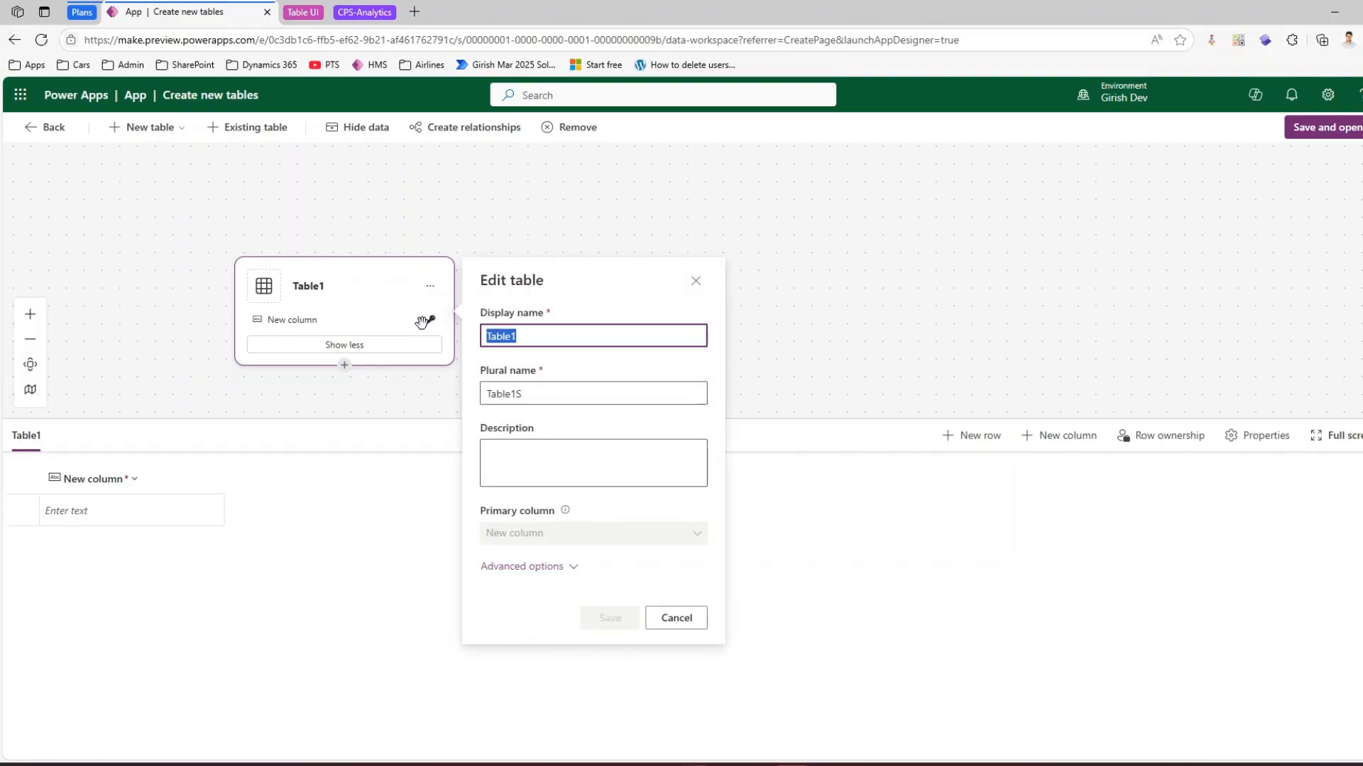
pyautogui.write('School')
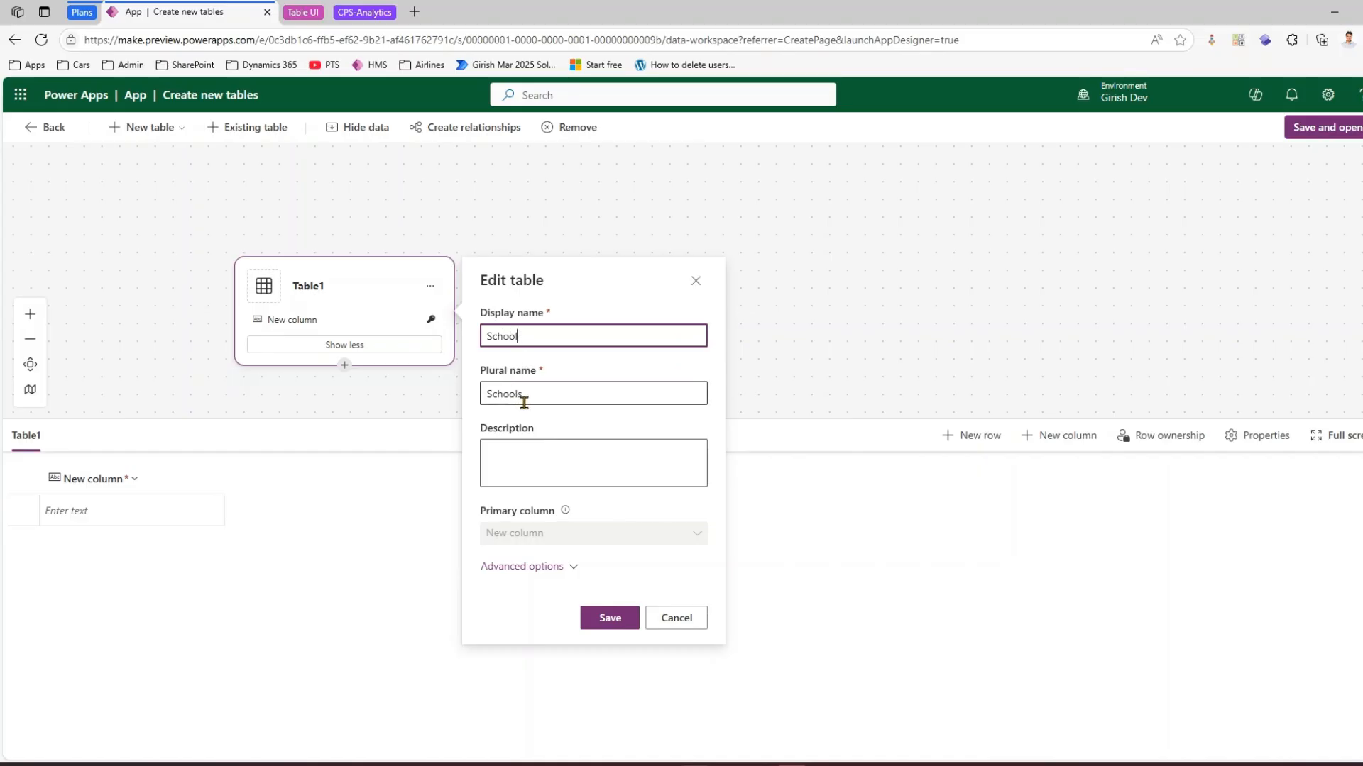
pyautogui.click(618, 622)
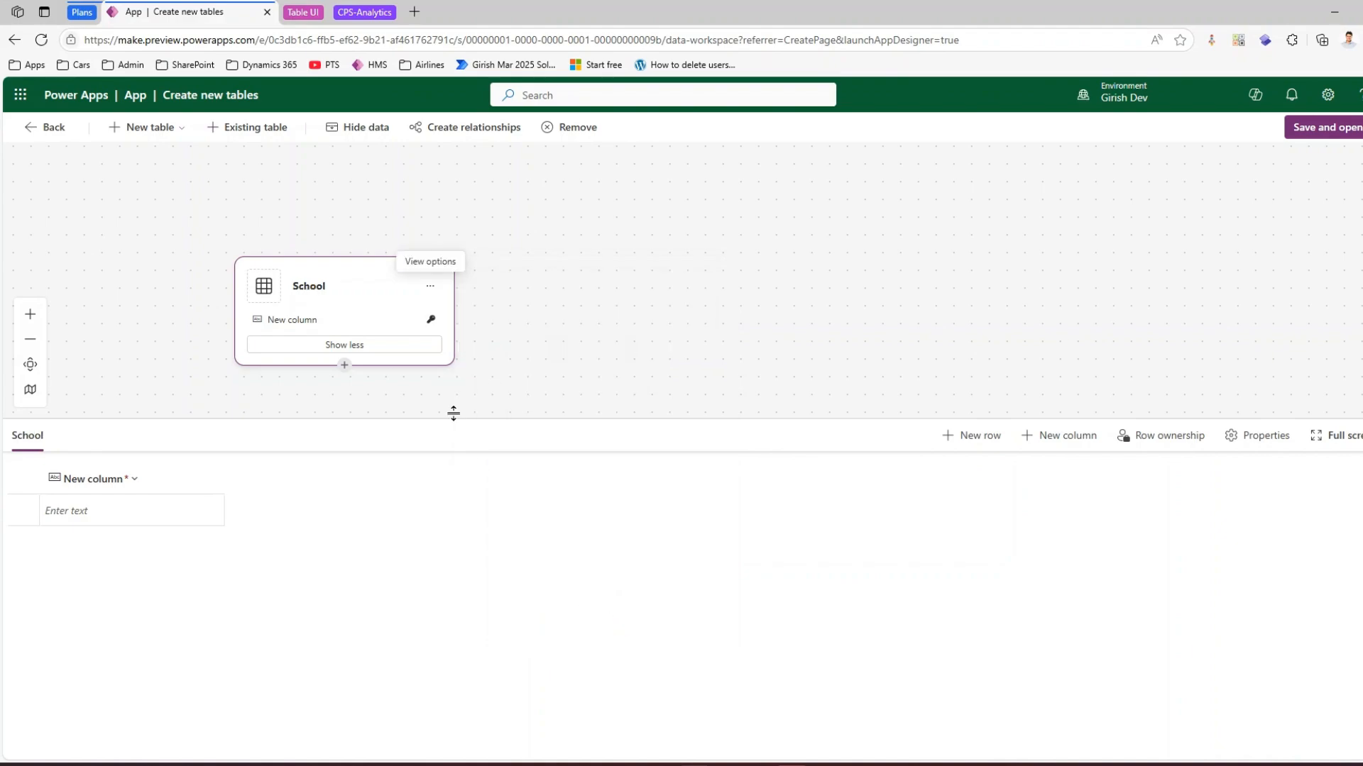
# - Rename the School table's primary column as School Name, keeping it a required single line of text
pyautogui.click(430, 287)
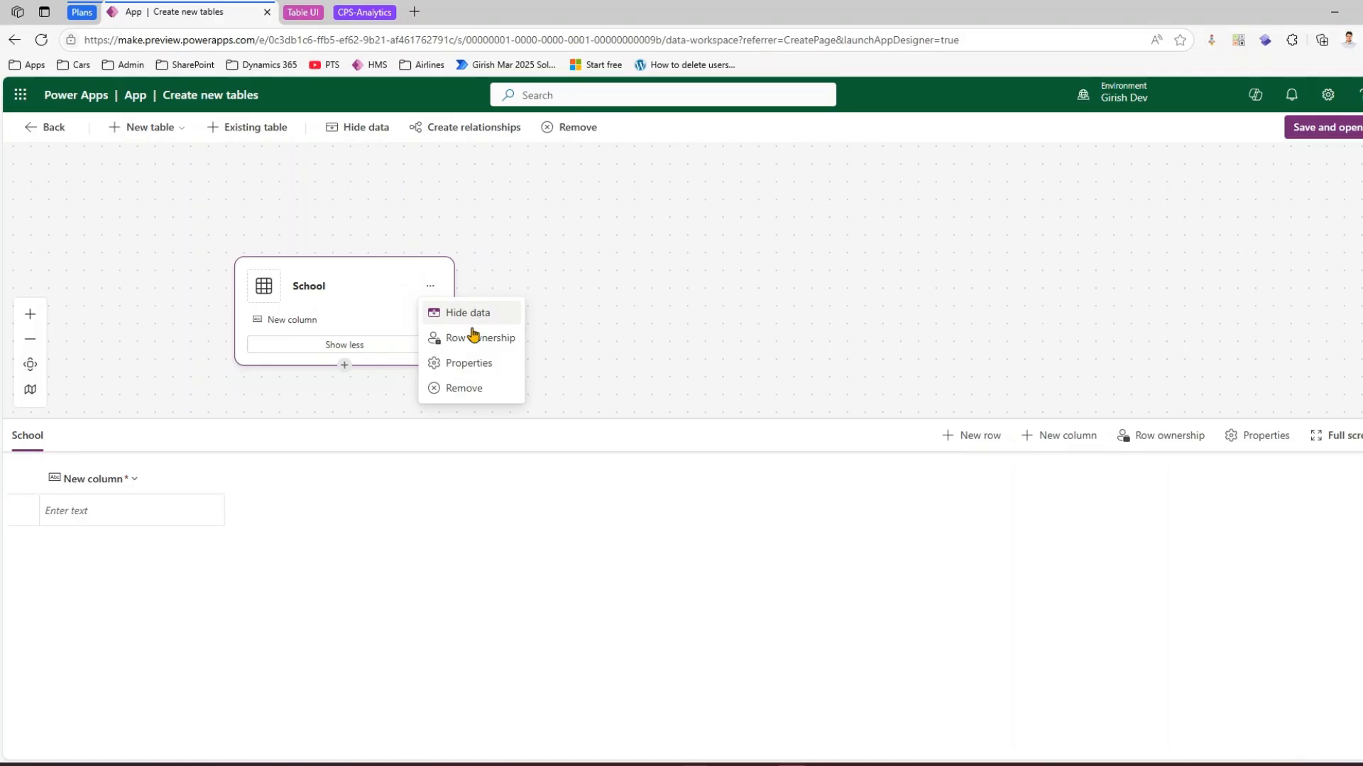
pyautogui.click(98, 480)
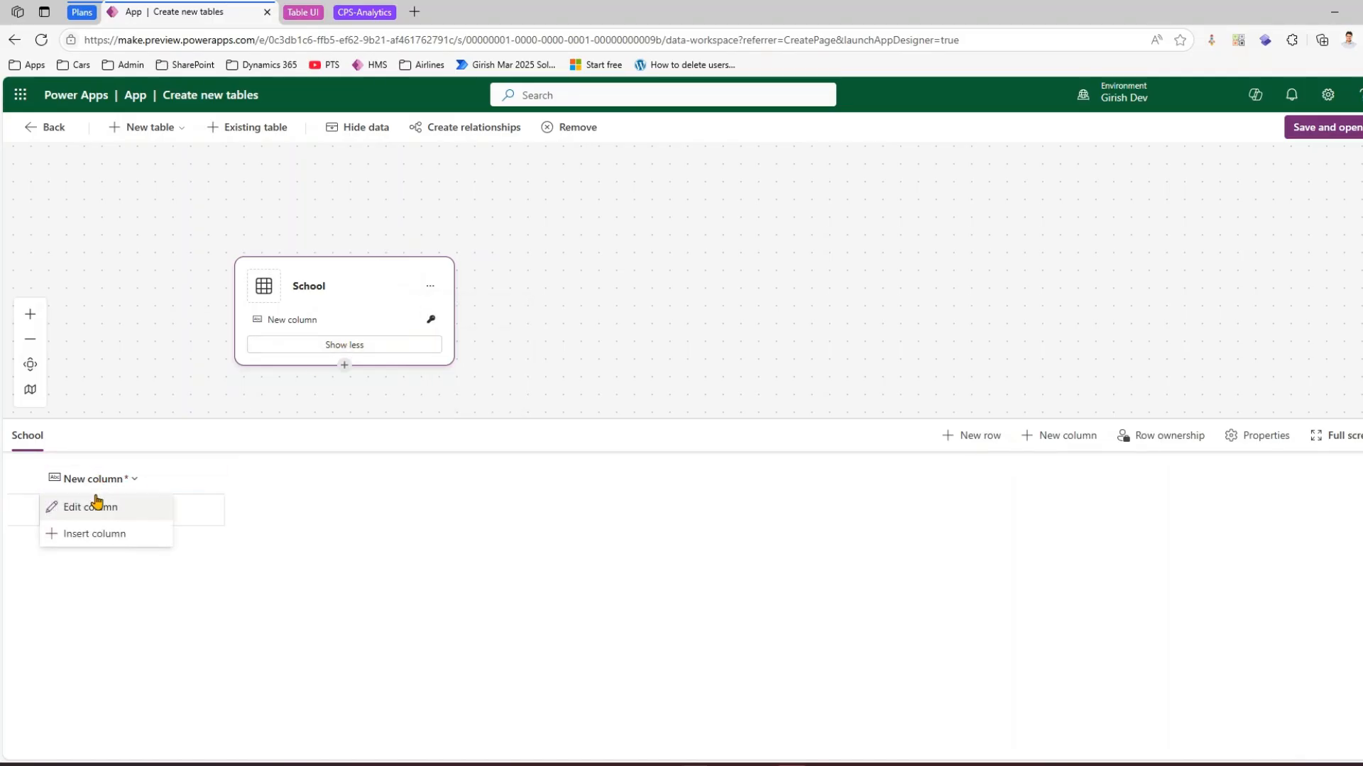
pyautogui.click(92, 508)
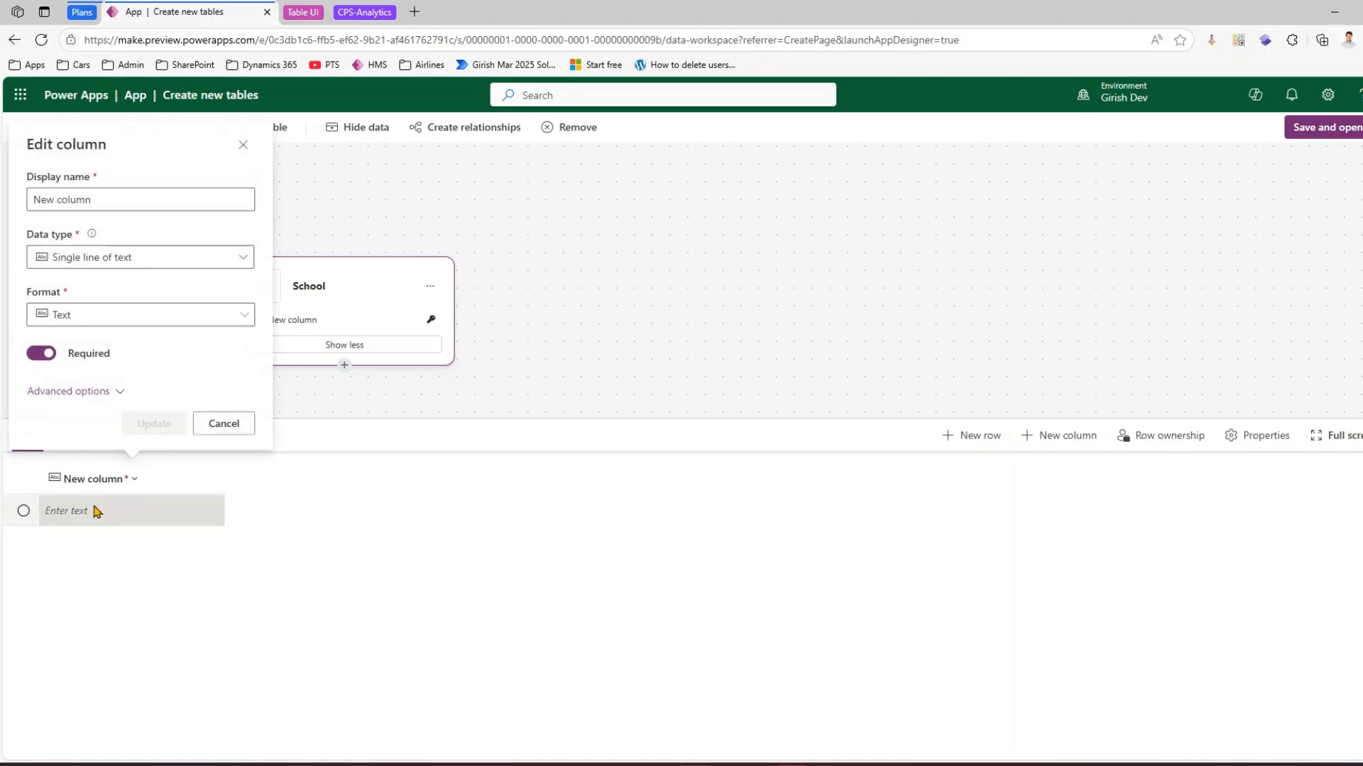
pyautogui.moveTo(131, 204); pyautogui.dragTo(2, 206)
pyautogui.write('School Name')
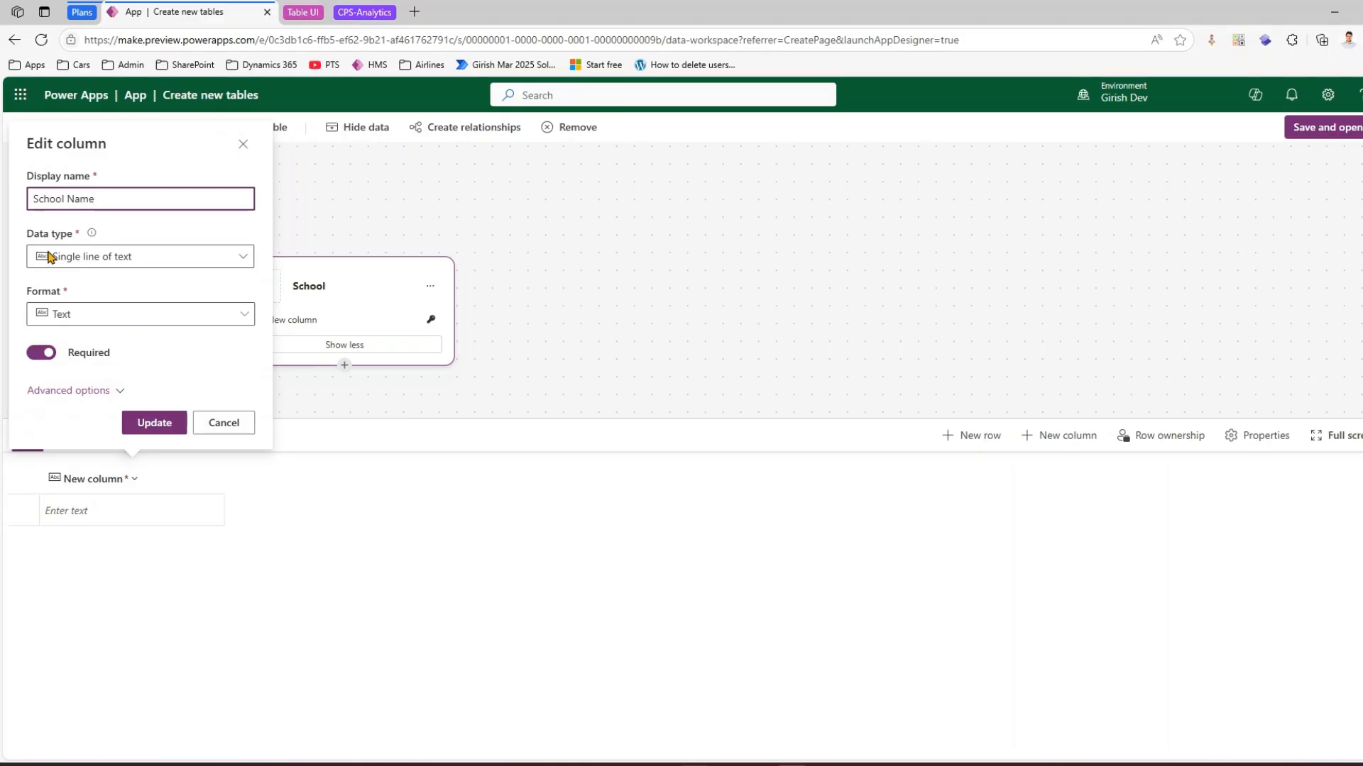
pyautogui.click(165, 420)
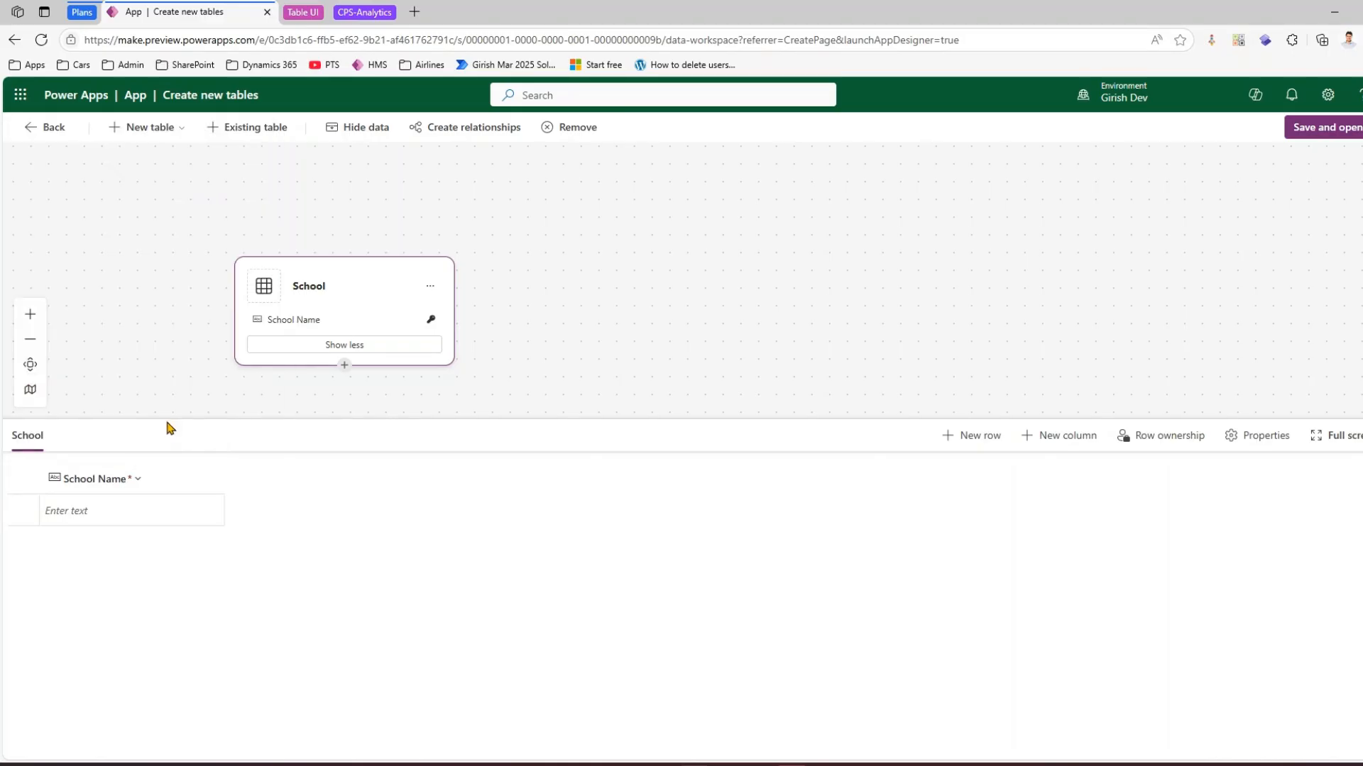
# - Insert a single-line text column named Address in the School table
pyautogui.click(142, 481)
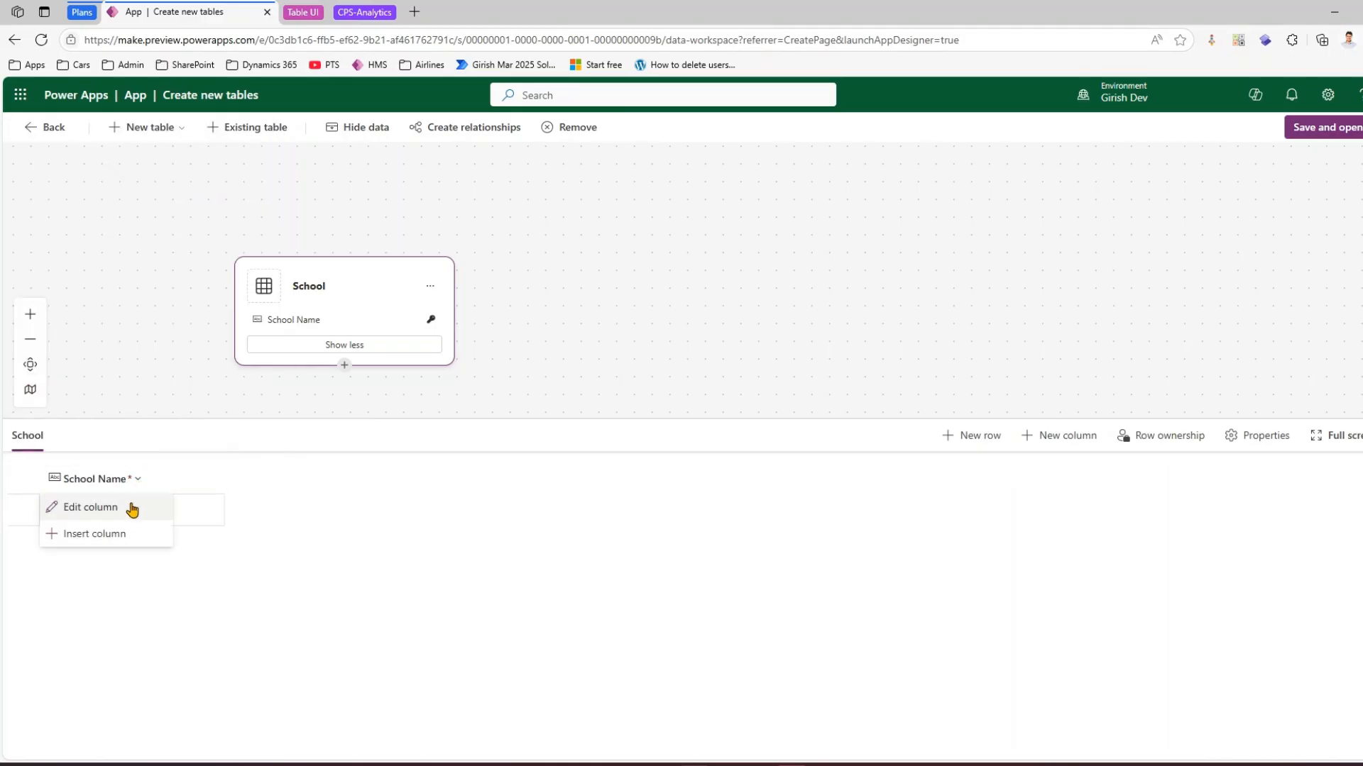
pyautogui.click(125, 533)
pyautogui.click(216, 196)
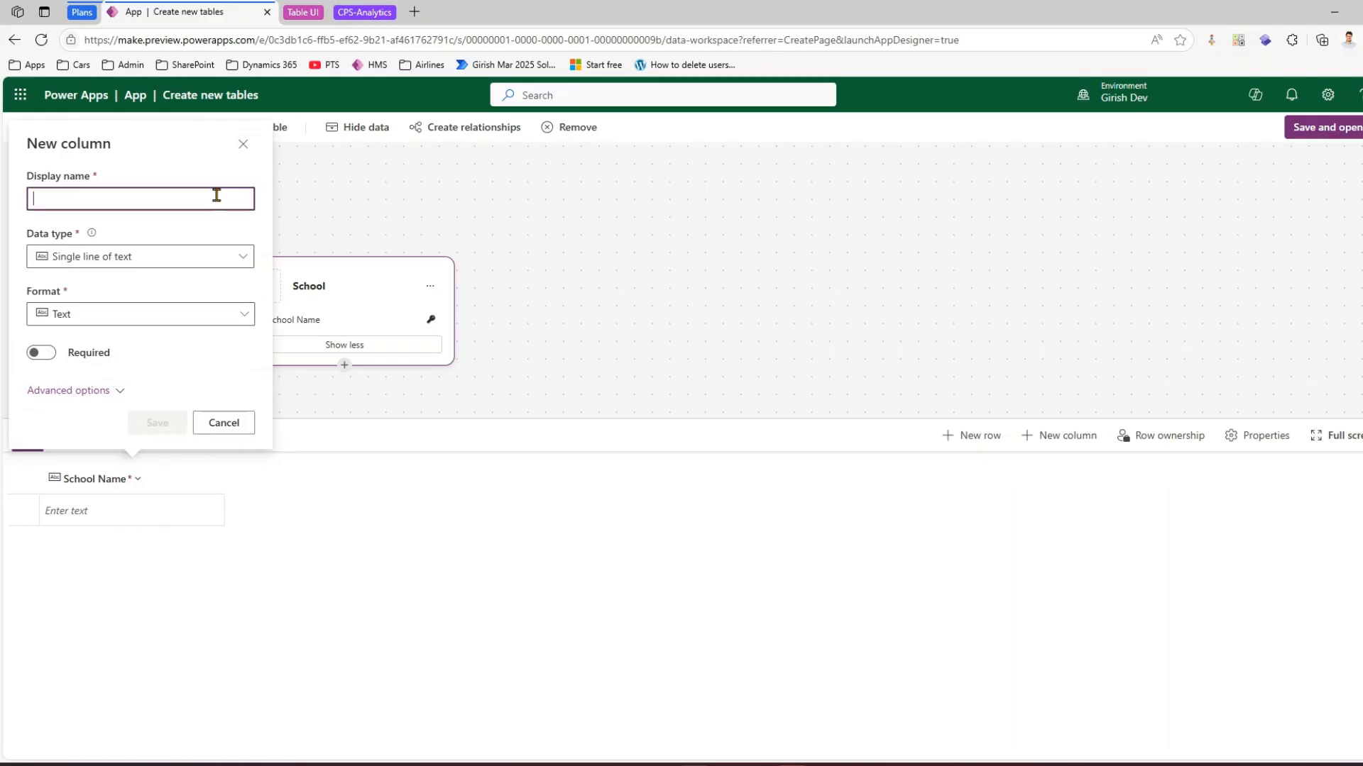
pyautogui.write('Address')
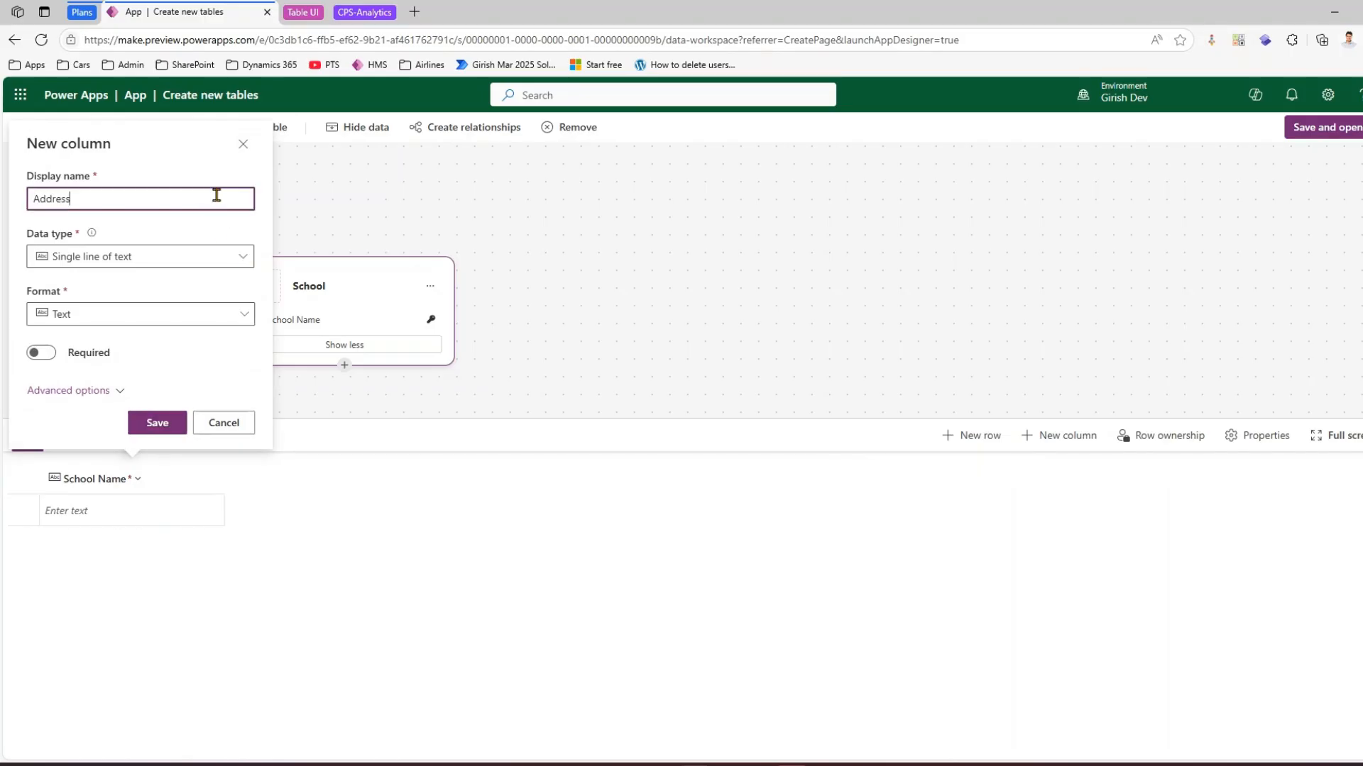
pyautogui.click(154, 422)
# - Insert a single-line text column named Rankings in the School table
pyautogui.click(178, 483)
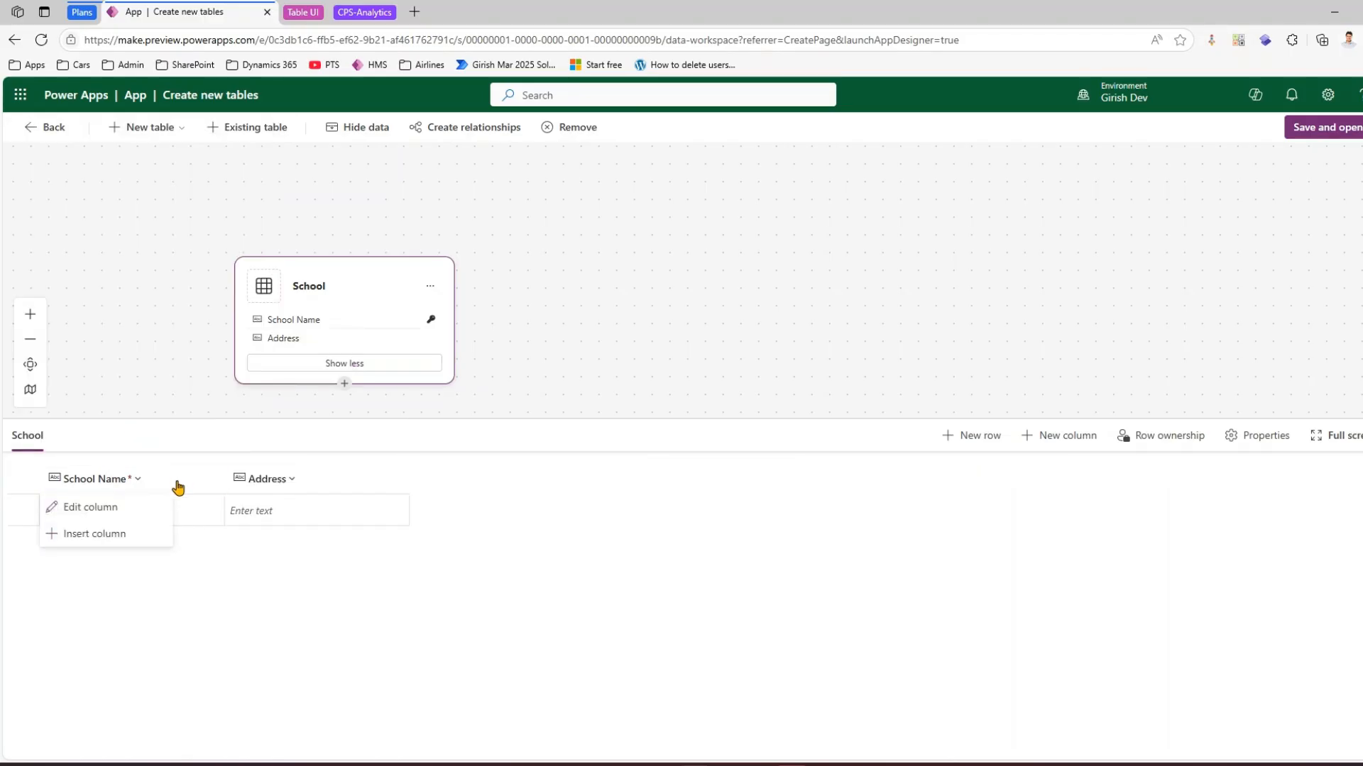
pyautogui.click(122, 535)
pyautogui.click(153, 200)
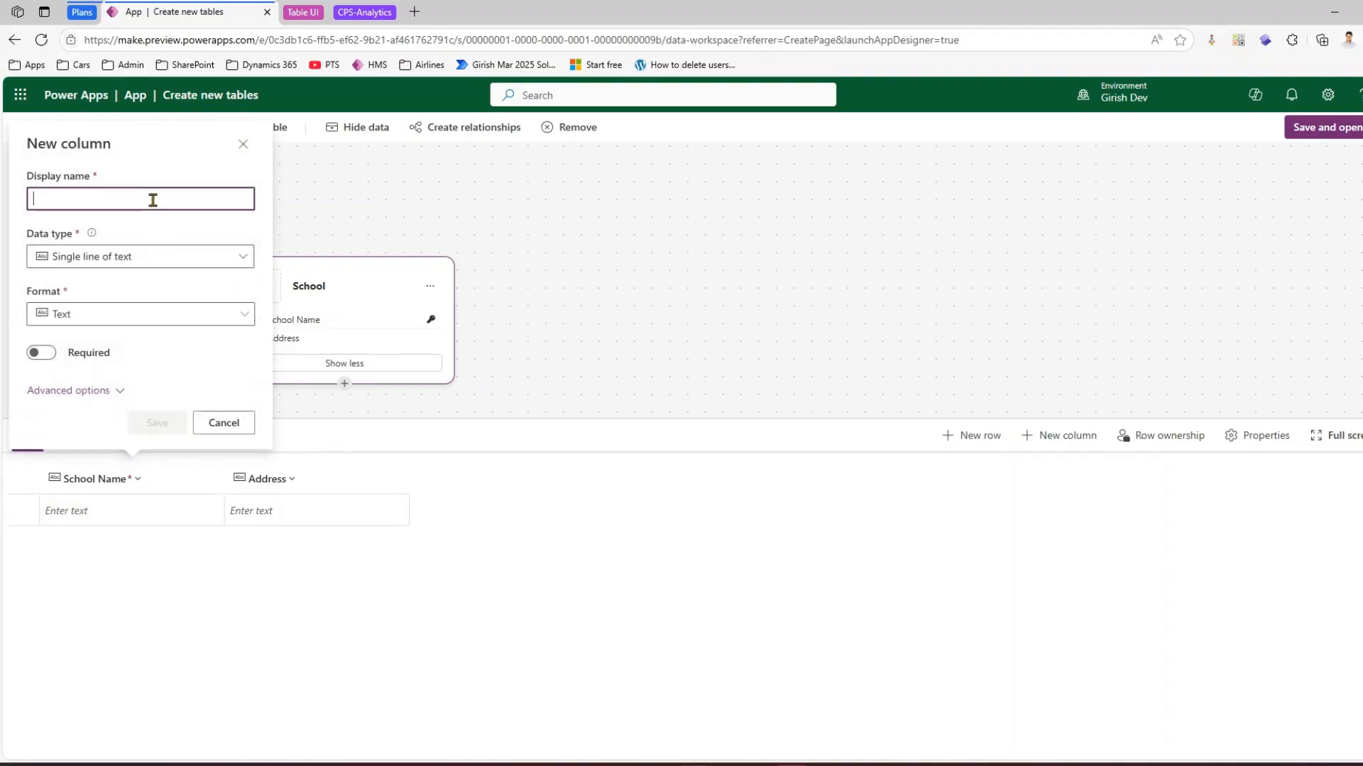
pyautogui.write('Rankings')
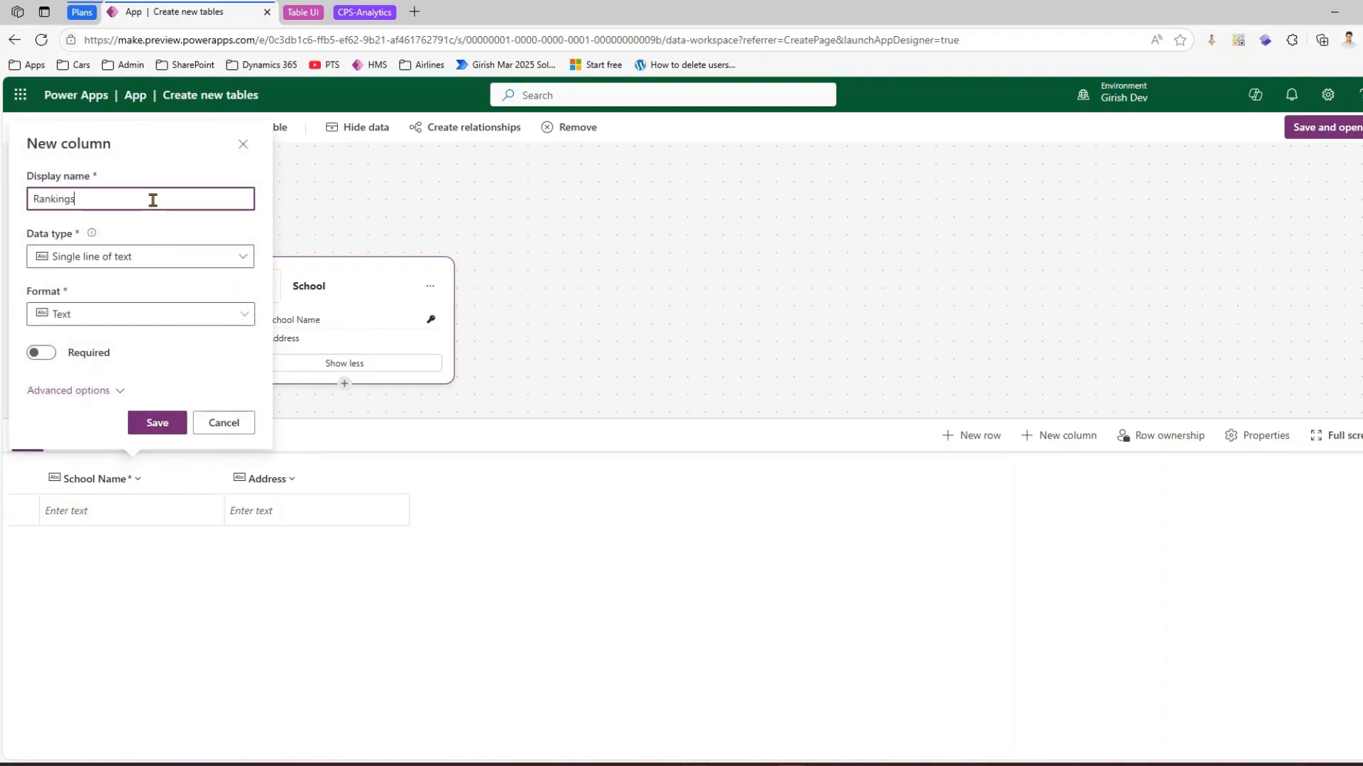
pyautogui.click(183, 426)
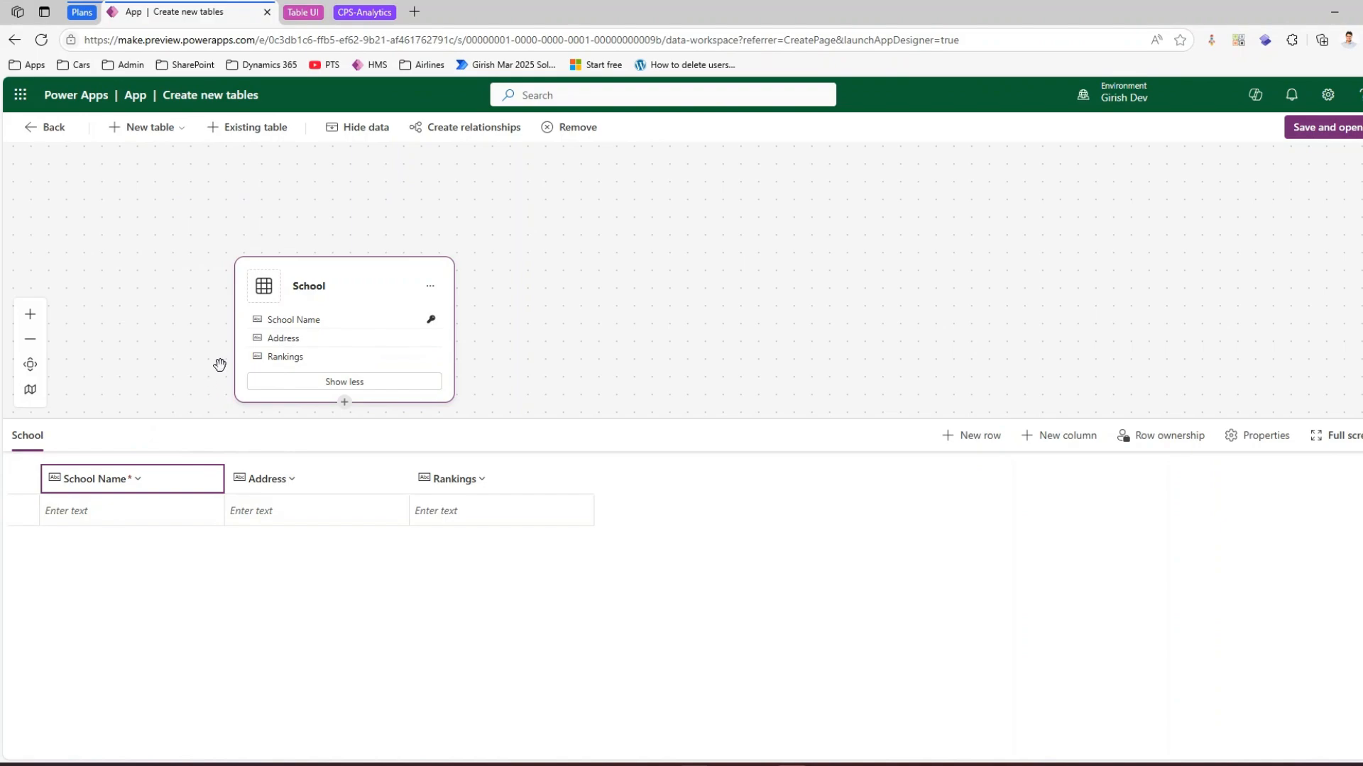
# - Insert a required whole-number column named Years in Operation in the School table
pyautogui.click(125, 489)
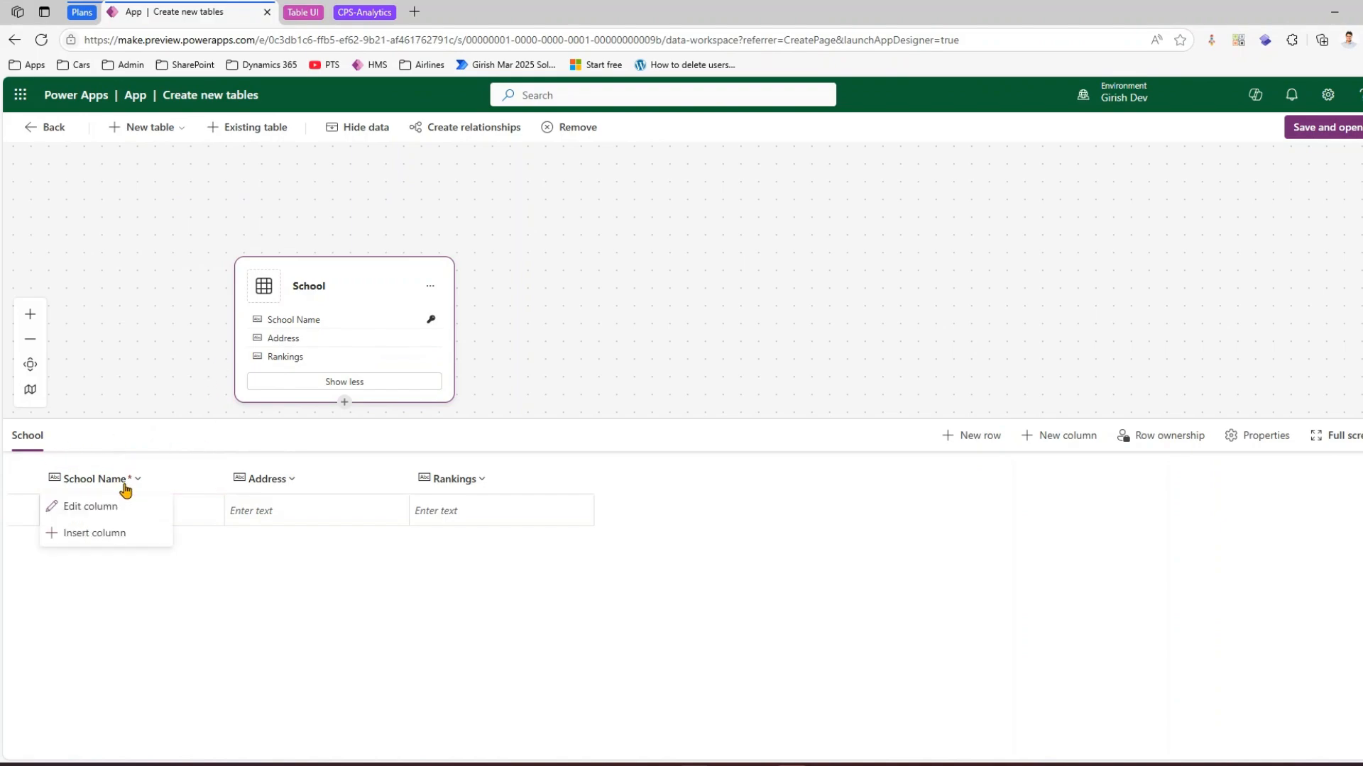
pyautogui.click(106, 533)
pyautogui.click(174, 203)
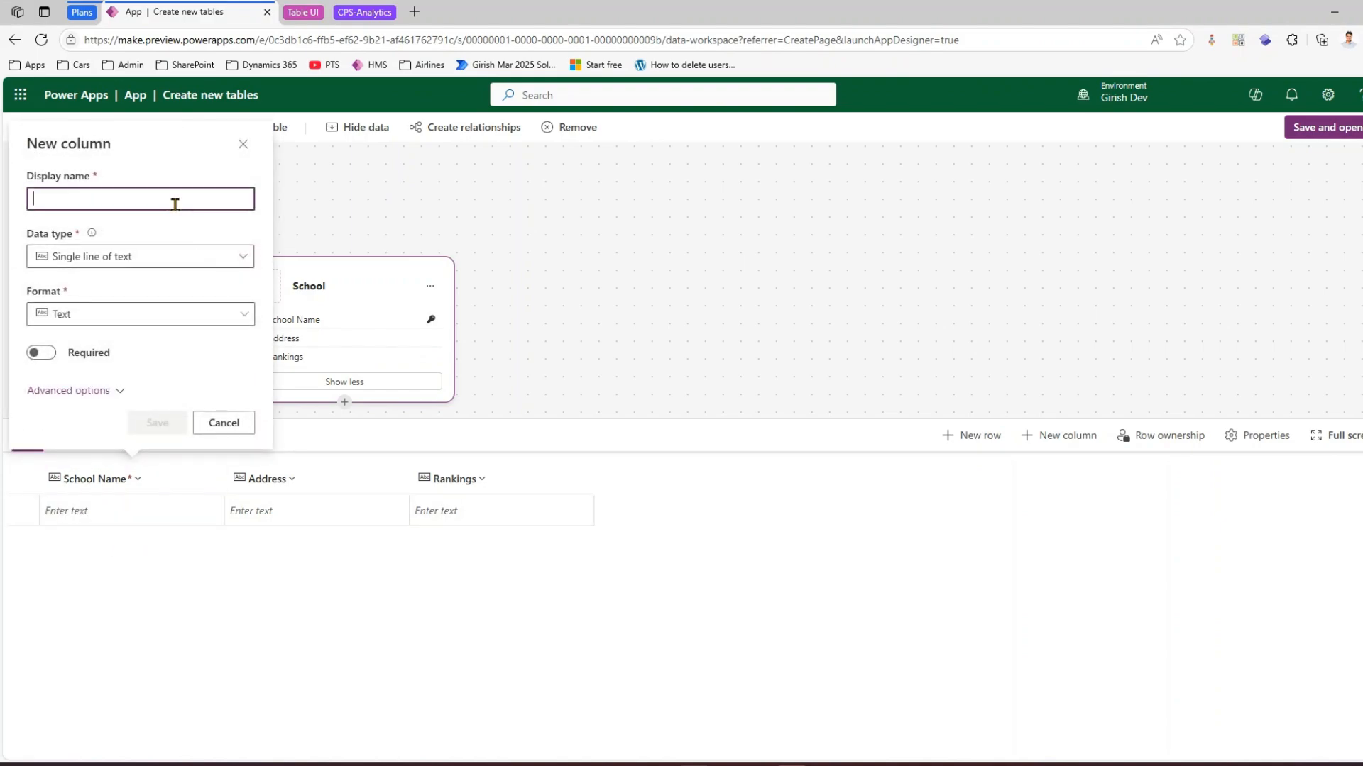
pyautogui.click(161, 263)
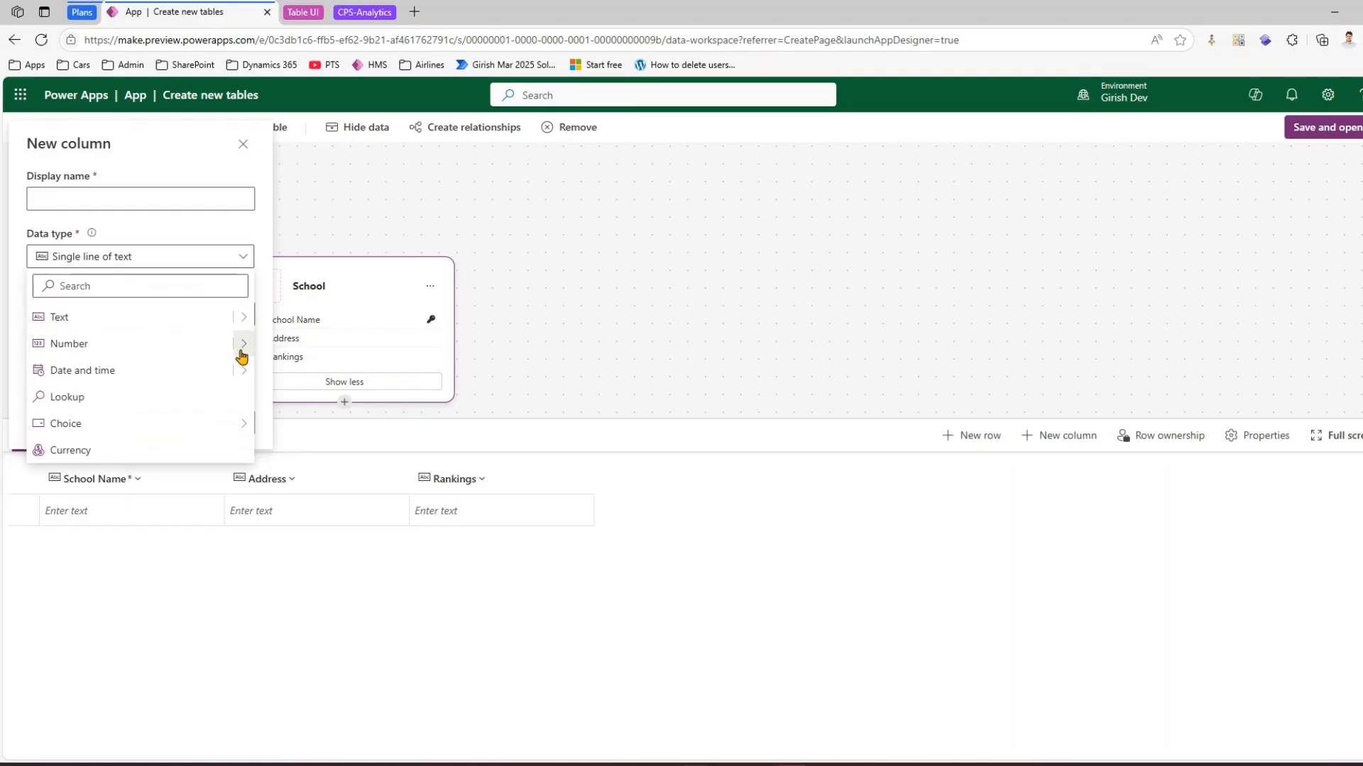
pyautogui.click(276, 344)
pyautogui.click(164, 191)
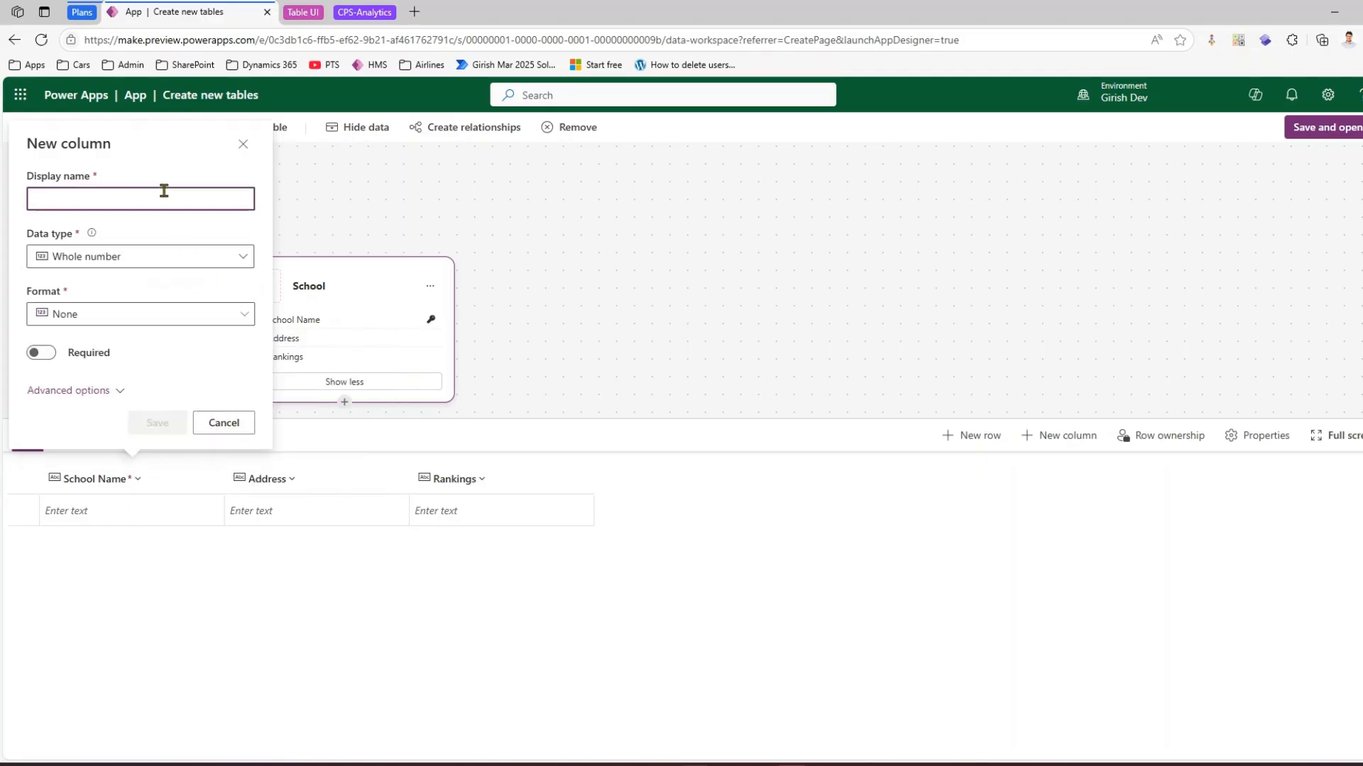
pyautogui.write('Year')
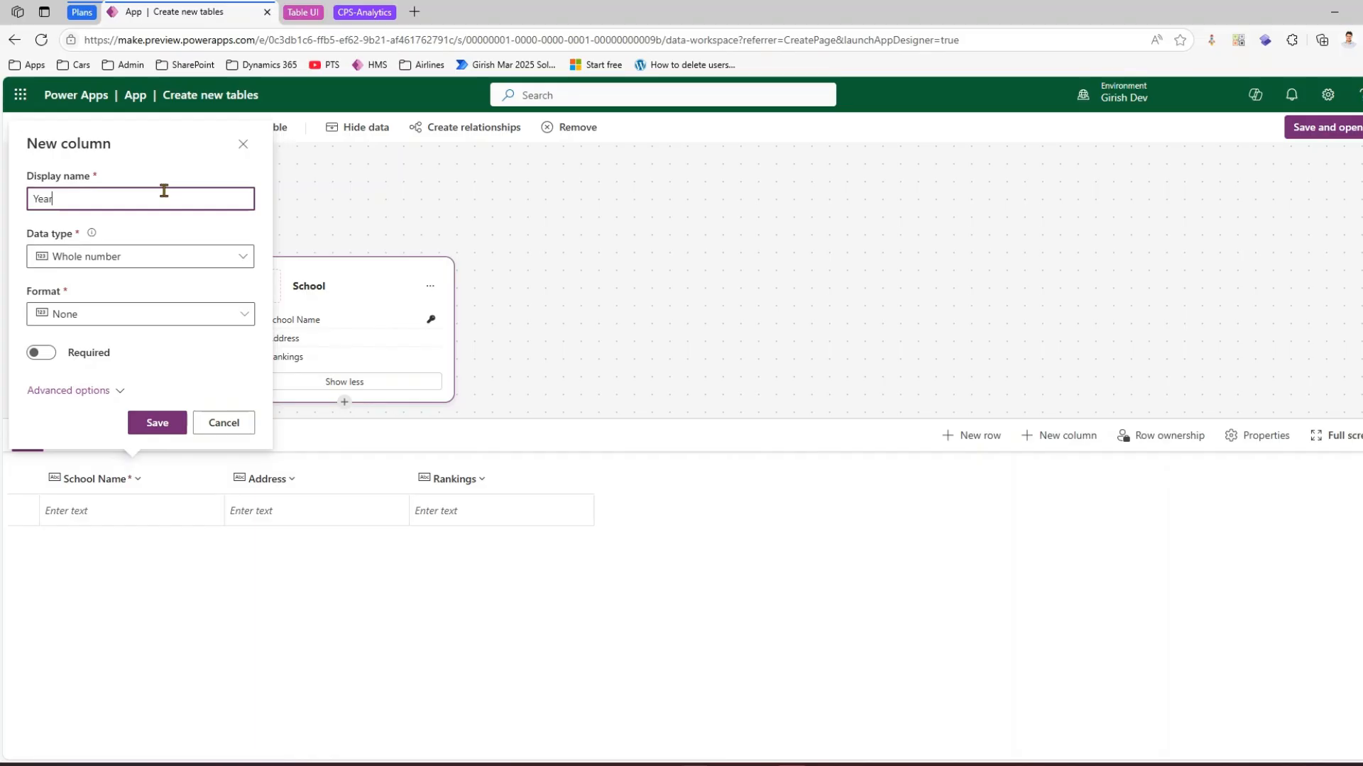
pyautogui.write('s in Operation')
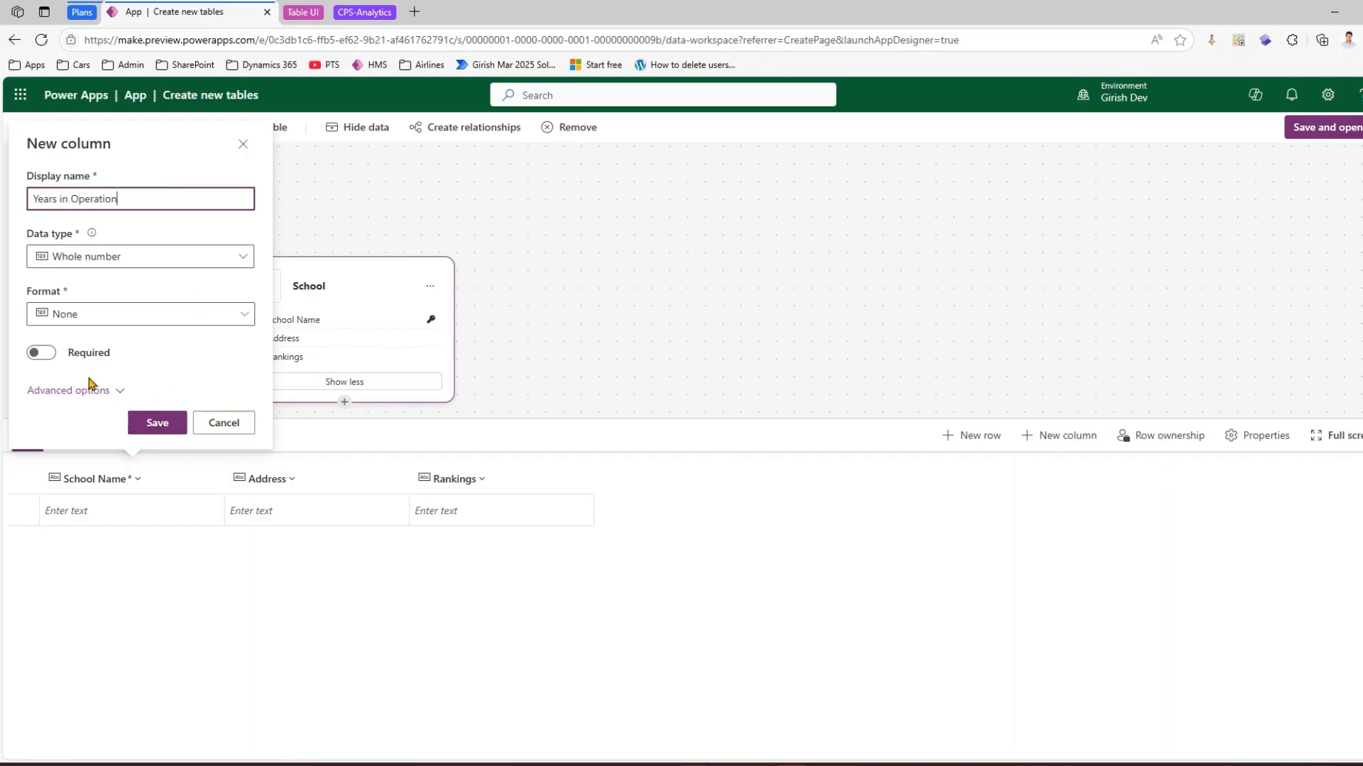
pyautogui.click(41, 352)
pyautogui.click(157, 422)
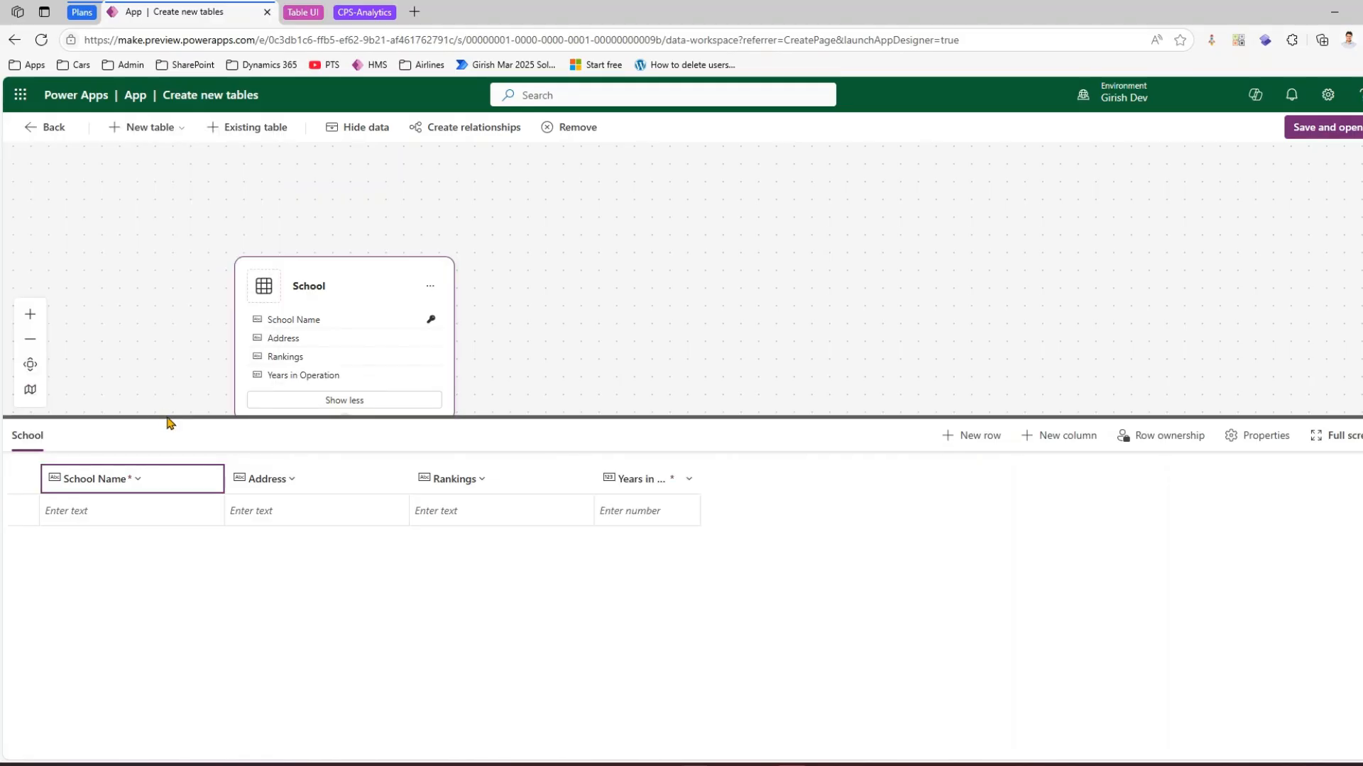
# - Add a School row for Divine Child Convent with 5 years in operation
pyautogui.moveTo(383, 273); pyautogui.dragTo(362, 240)
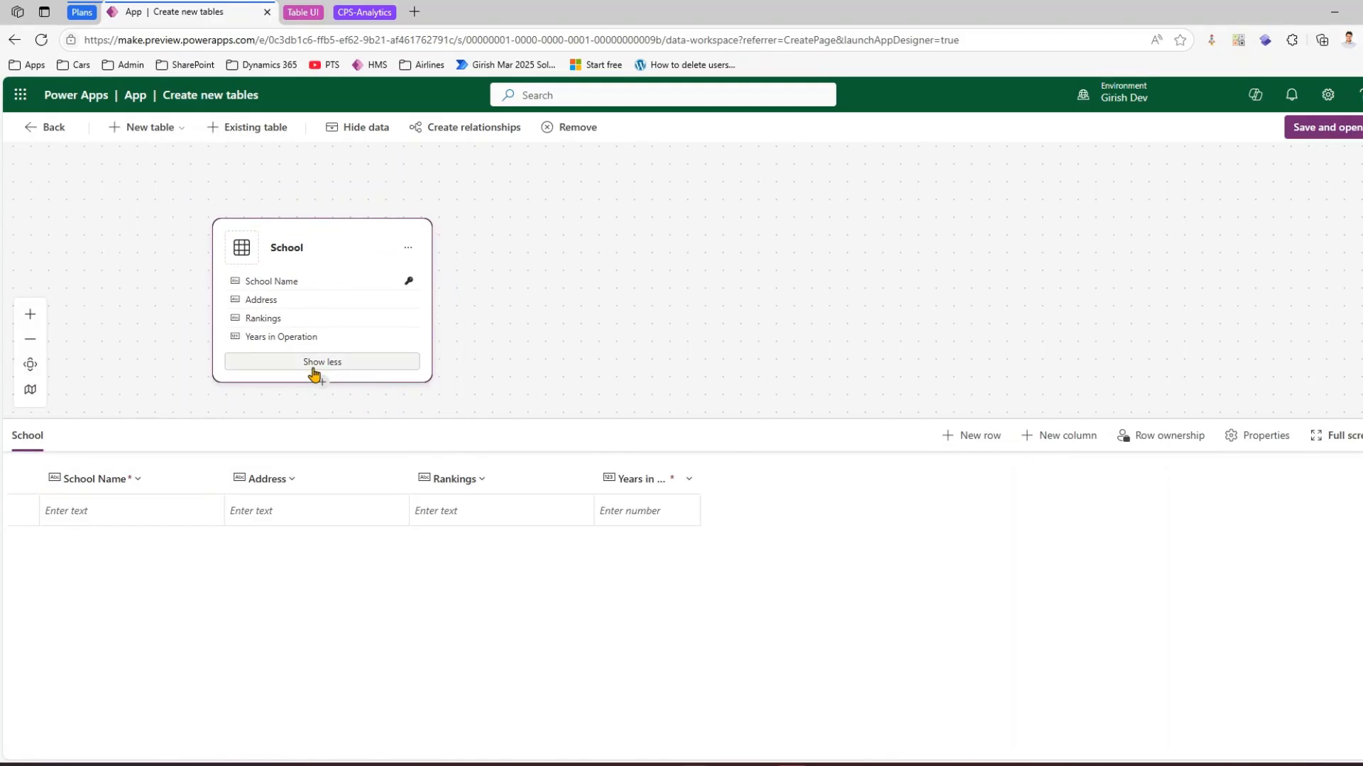
pyautogui.click(135, 511)
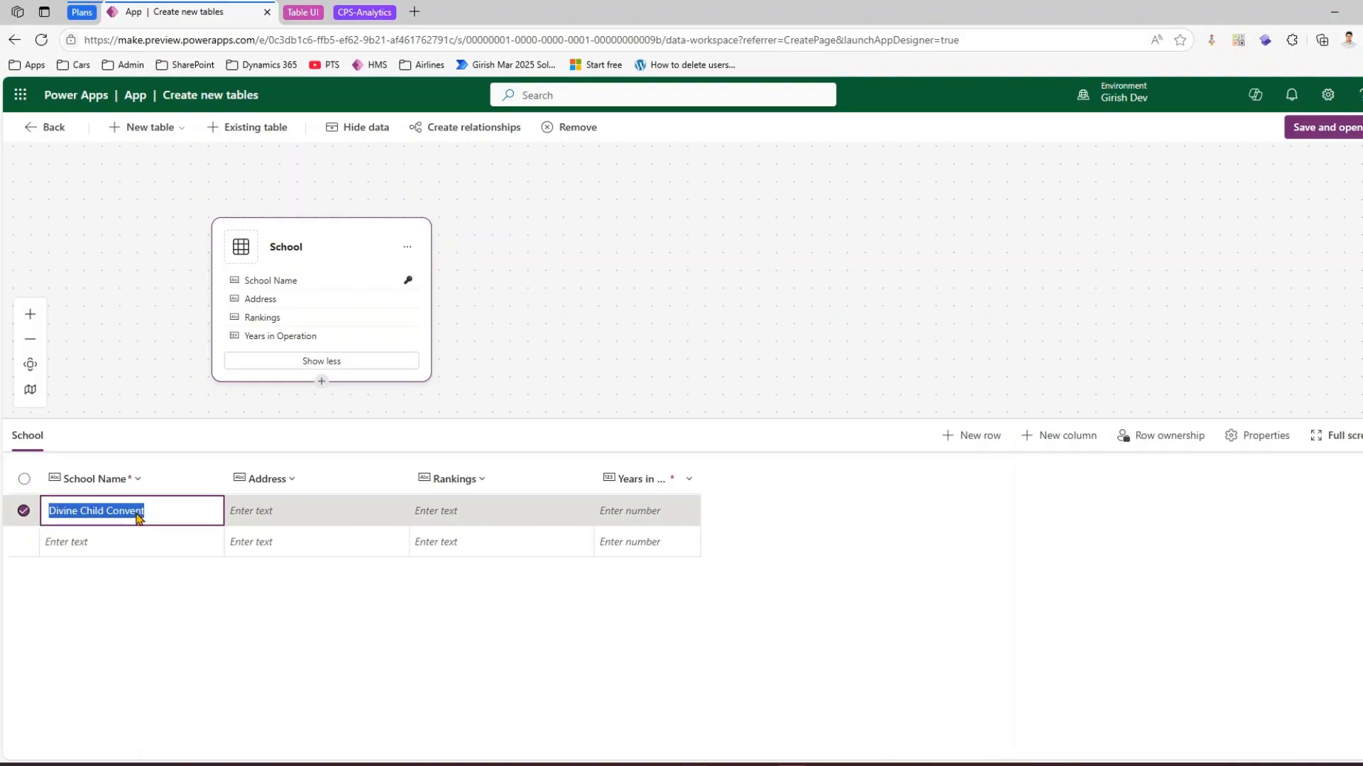
pyautogui.click(641, 516)
pyautogui.write('5')
# - Add a second School row for Brisbane Grammar School with 33 years in operation
pyautogui.click(659, 537)
pyautogui.write('33')
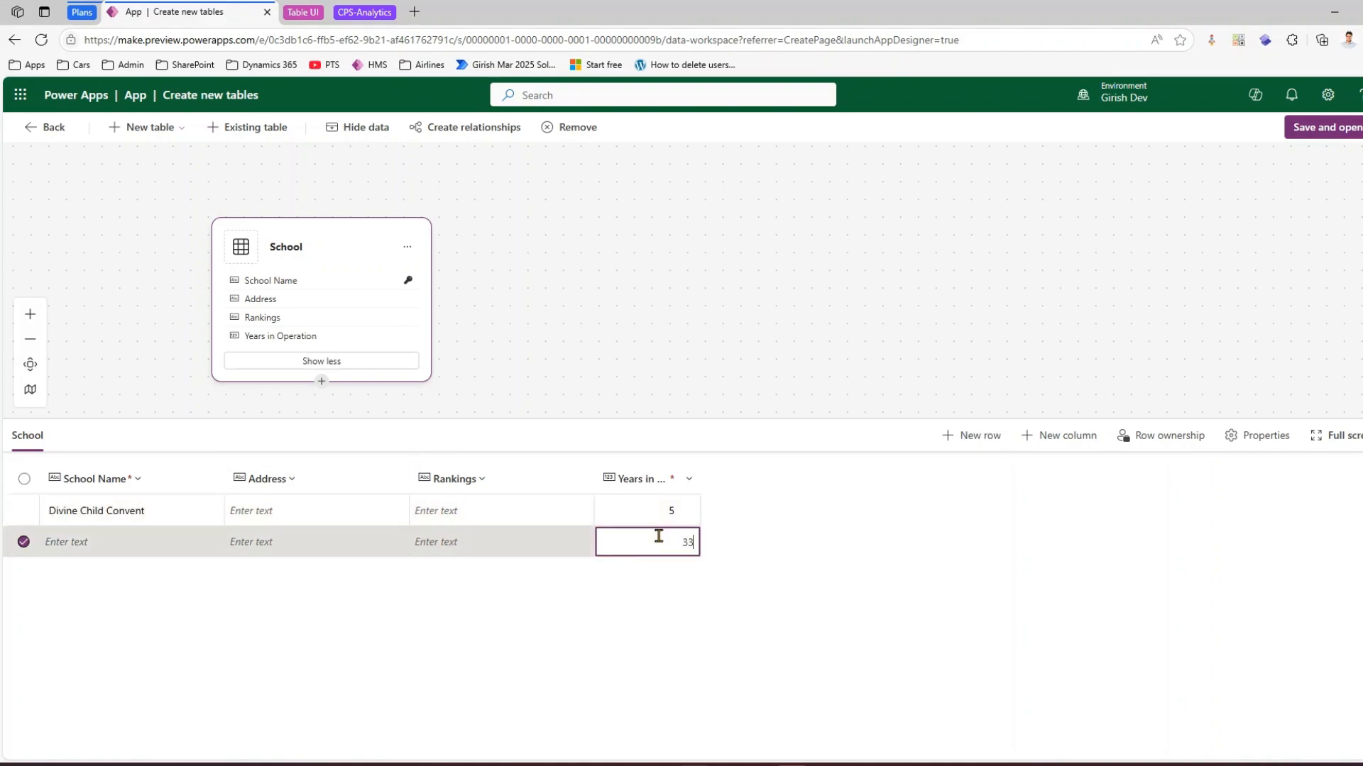
pyautogui.click(187, 535)
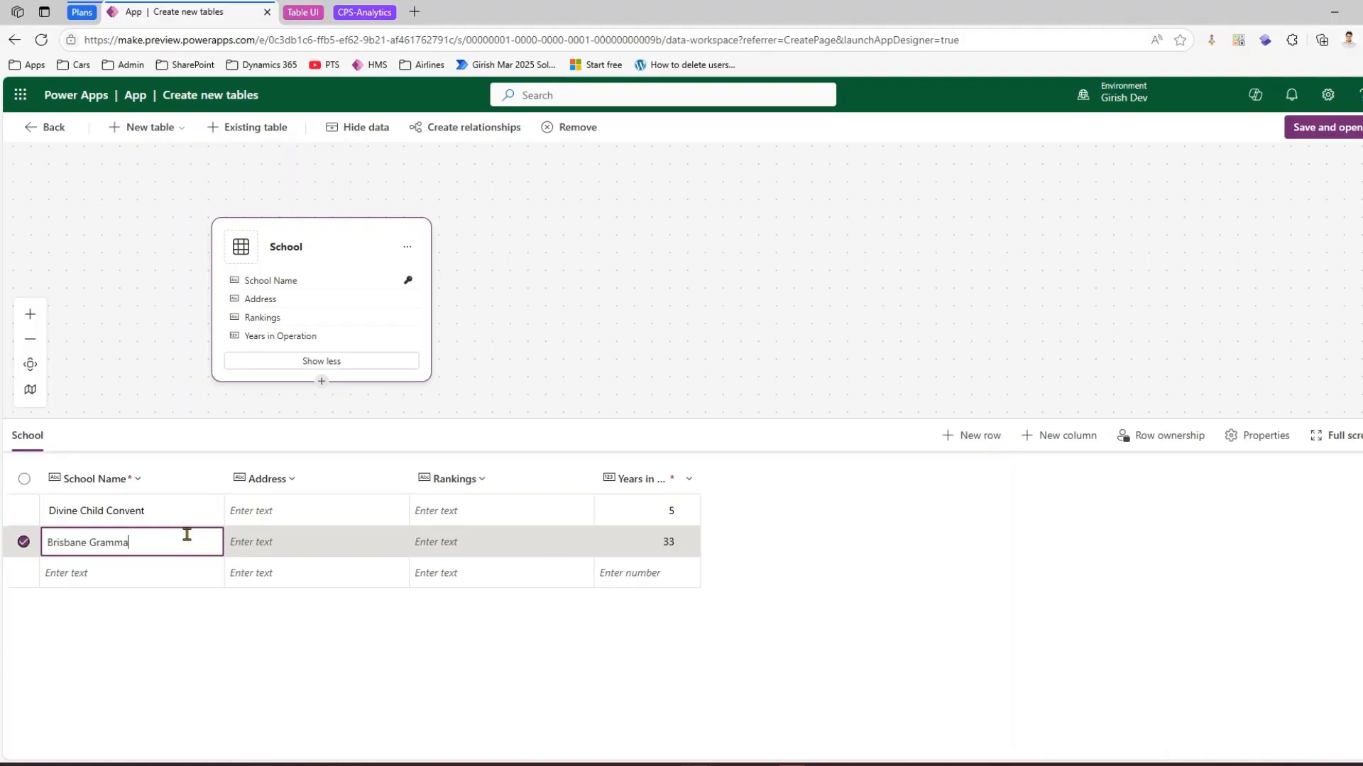
pyautogui.click(268, 568)
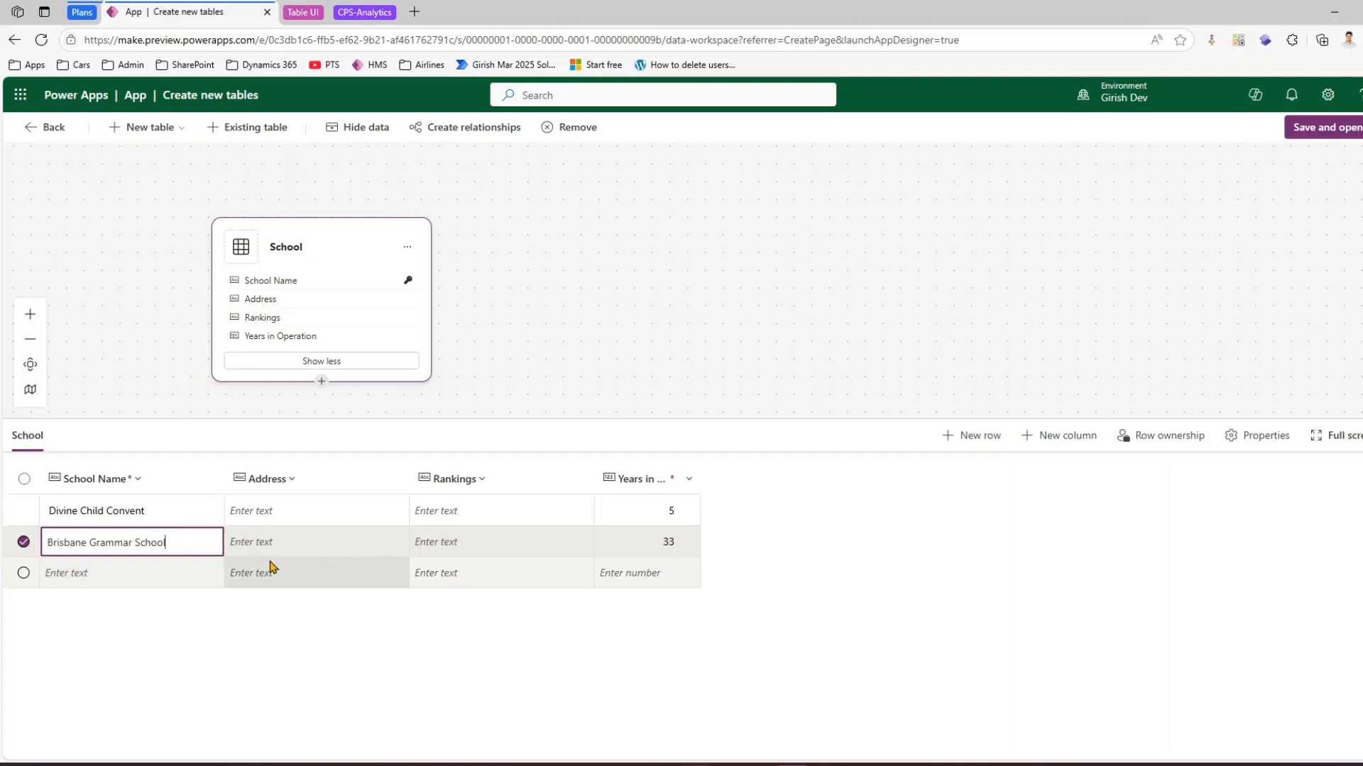
# - Add a third School row for Brisbane State High School with 25 years in operation
pyautogui.click(174, 570)
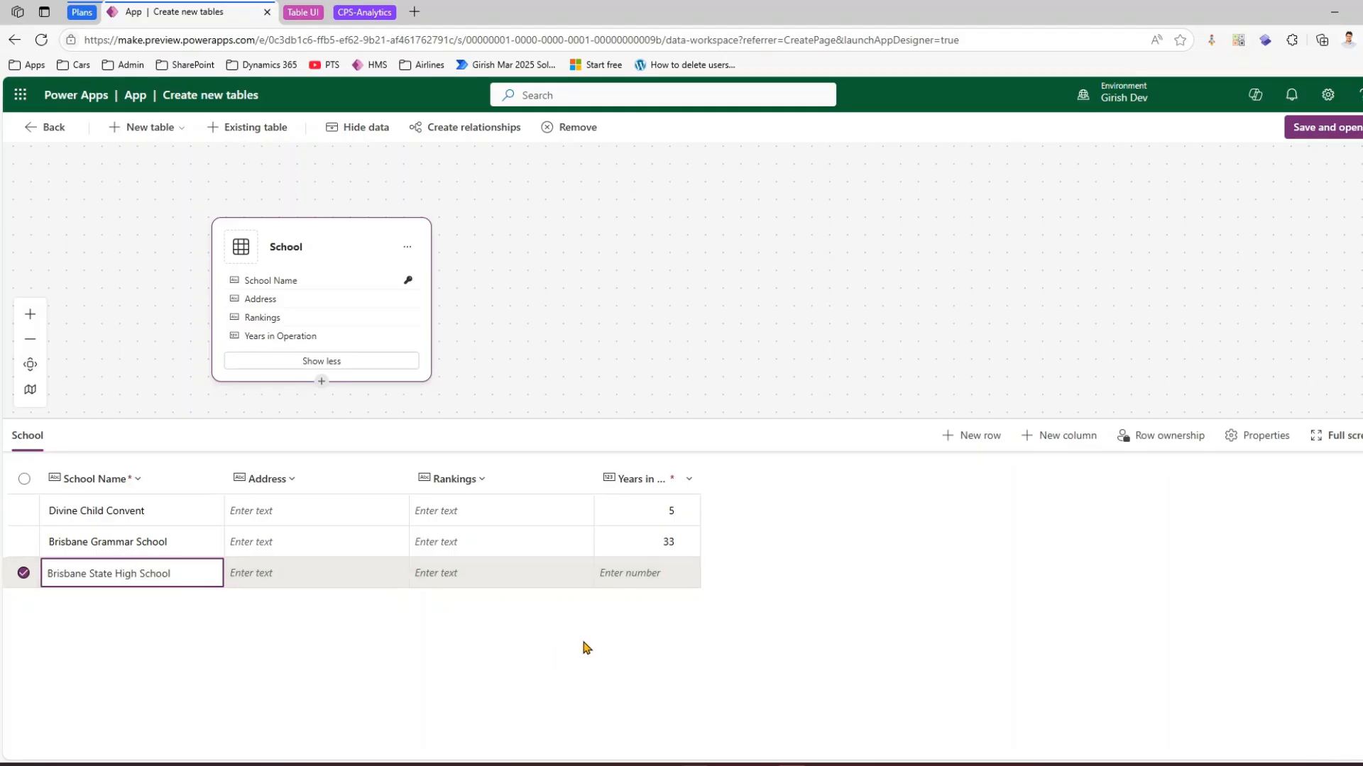
pyautogui.click(627, 573)
pyautogui.write('25')
pyautogui.click(797, 551)
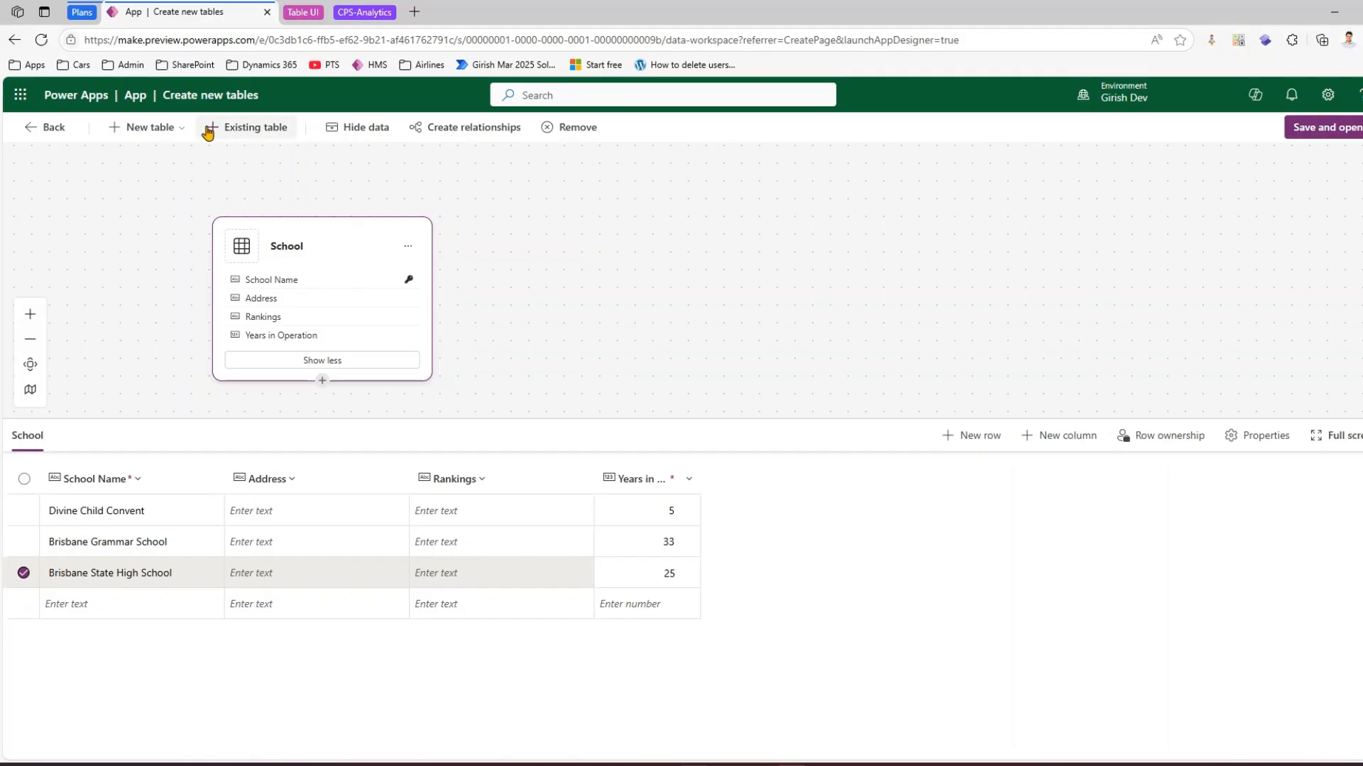
# - Add a second blank table with columns and data, and rename its primary column as Student Name
pyautogui.click(186, 128)
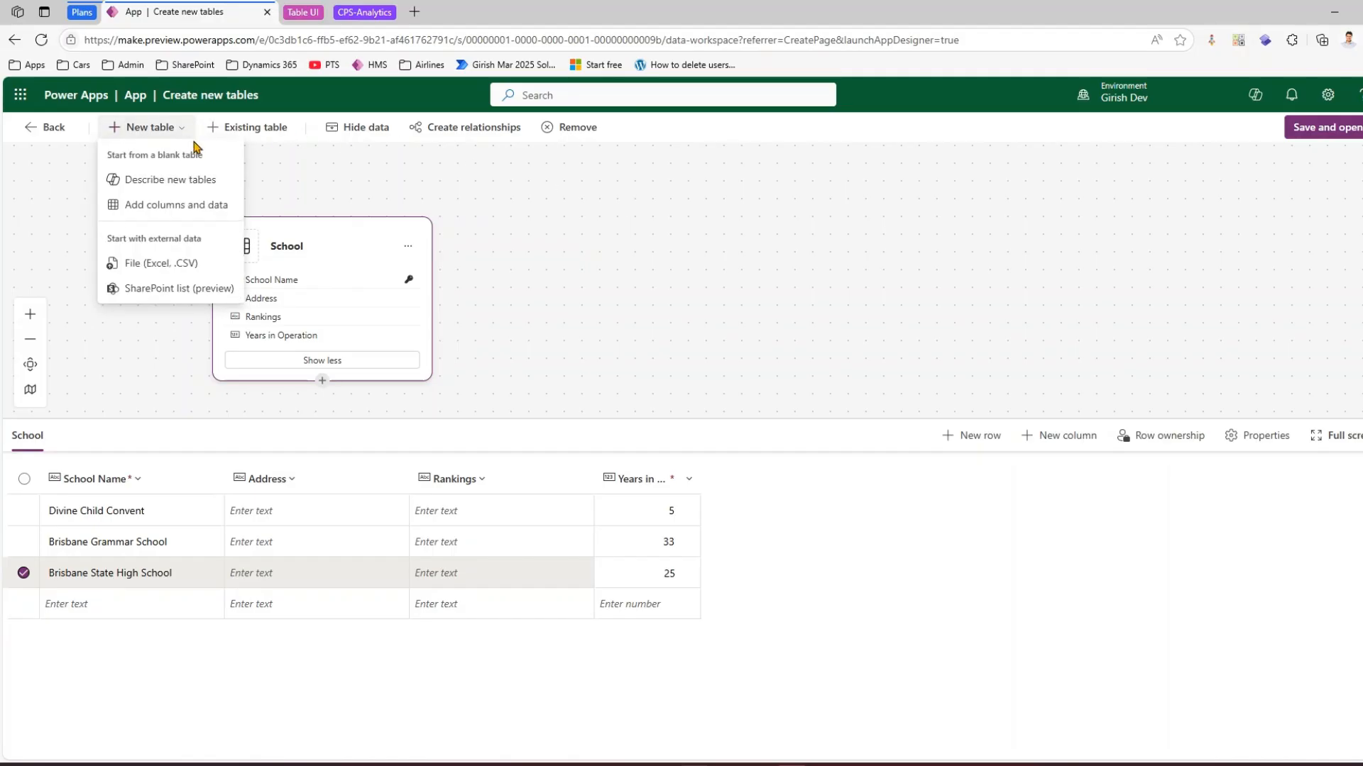
pyautogui.click(164, 206)
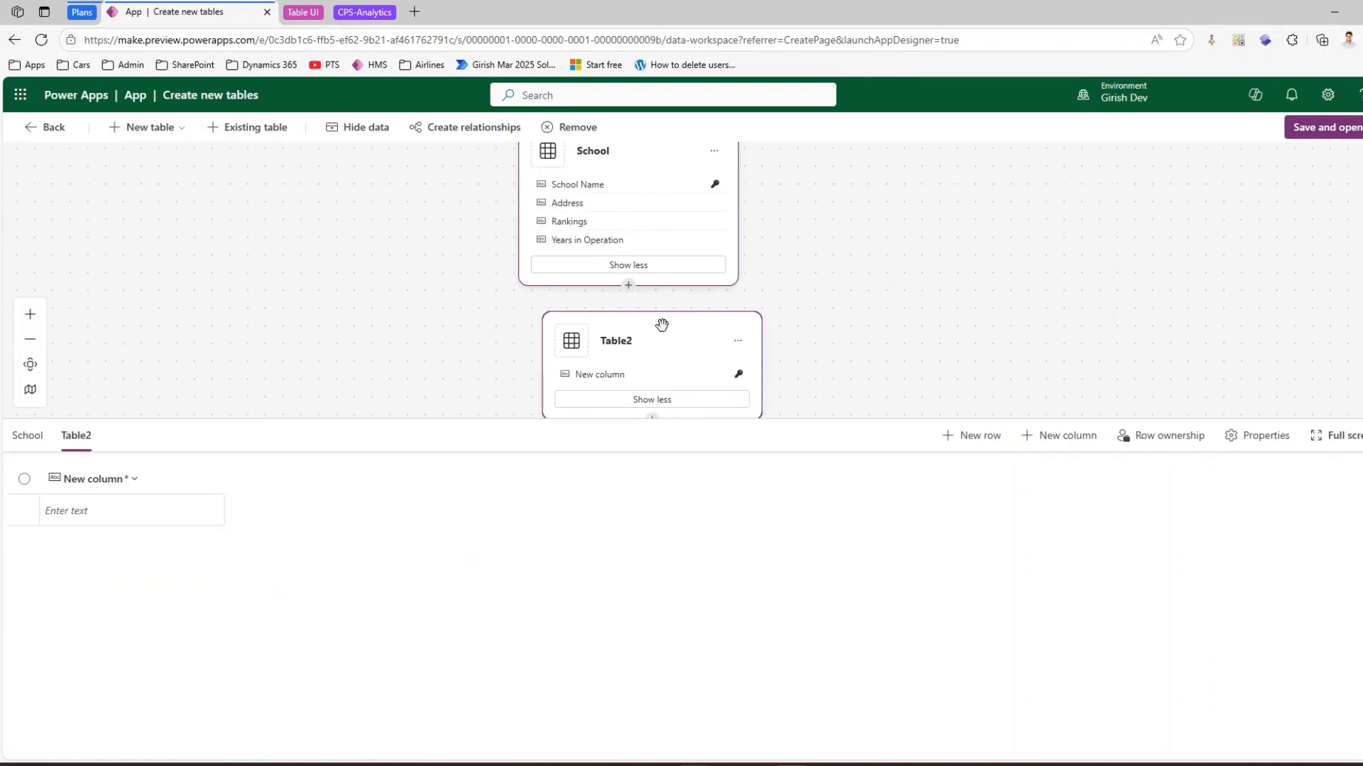
pyautogui.click(91, 479)
pyautogui.click(112, 509)
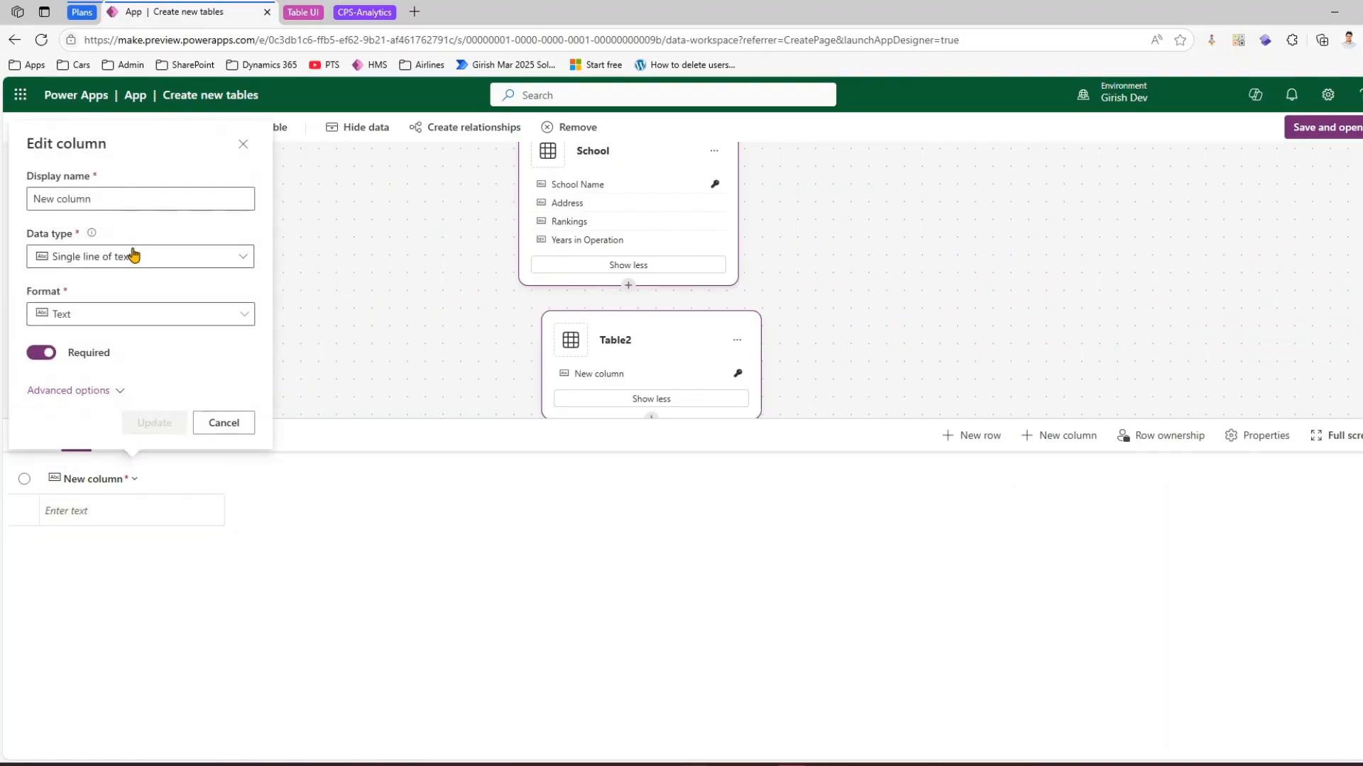
pyautogui.moveTo(110, 197); pyautogui.dragTo(4, 196)
pyautogui.write('Student Name')
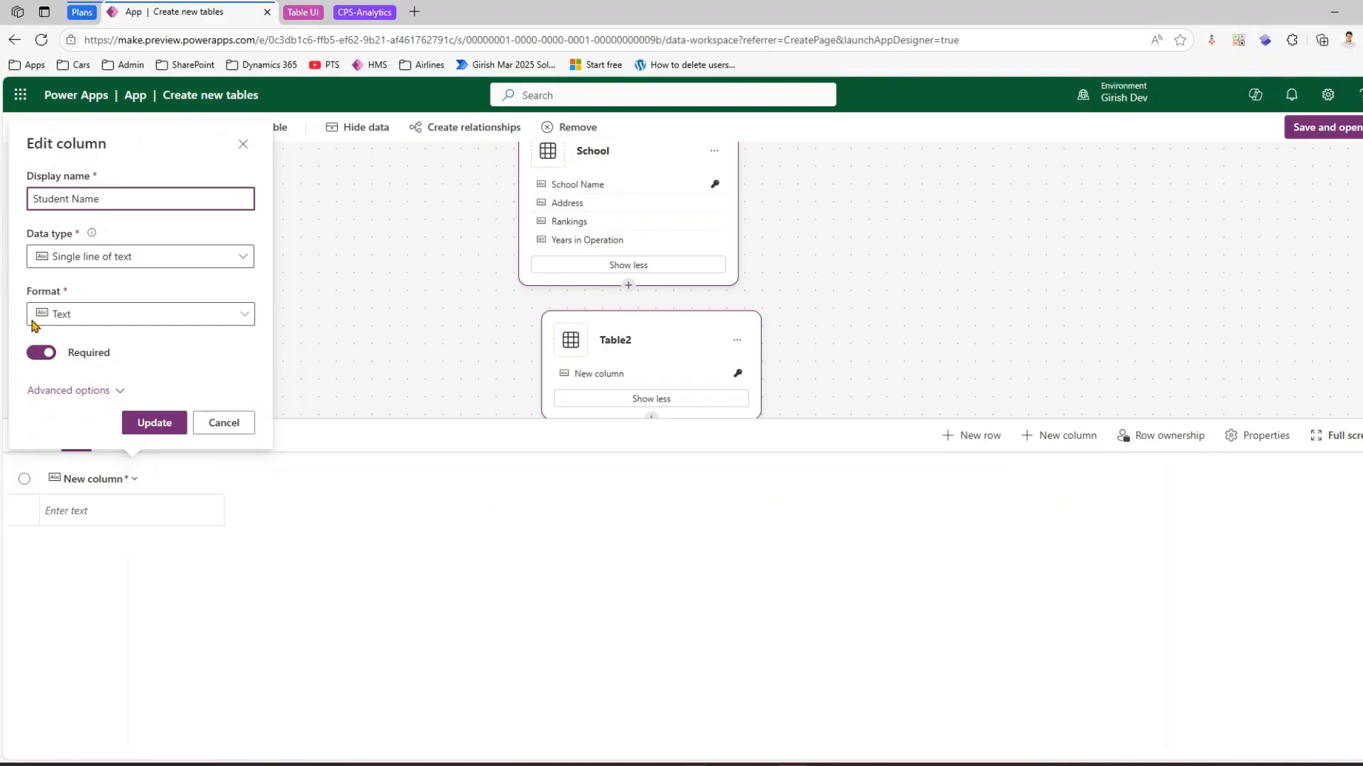
pyautogui.click(155, 423)
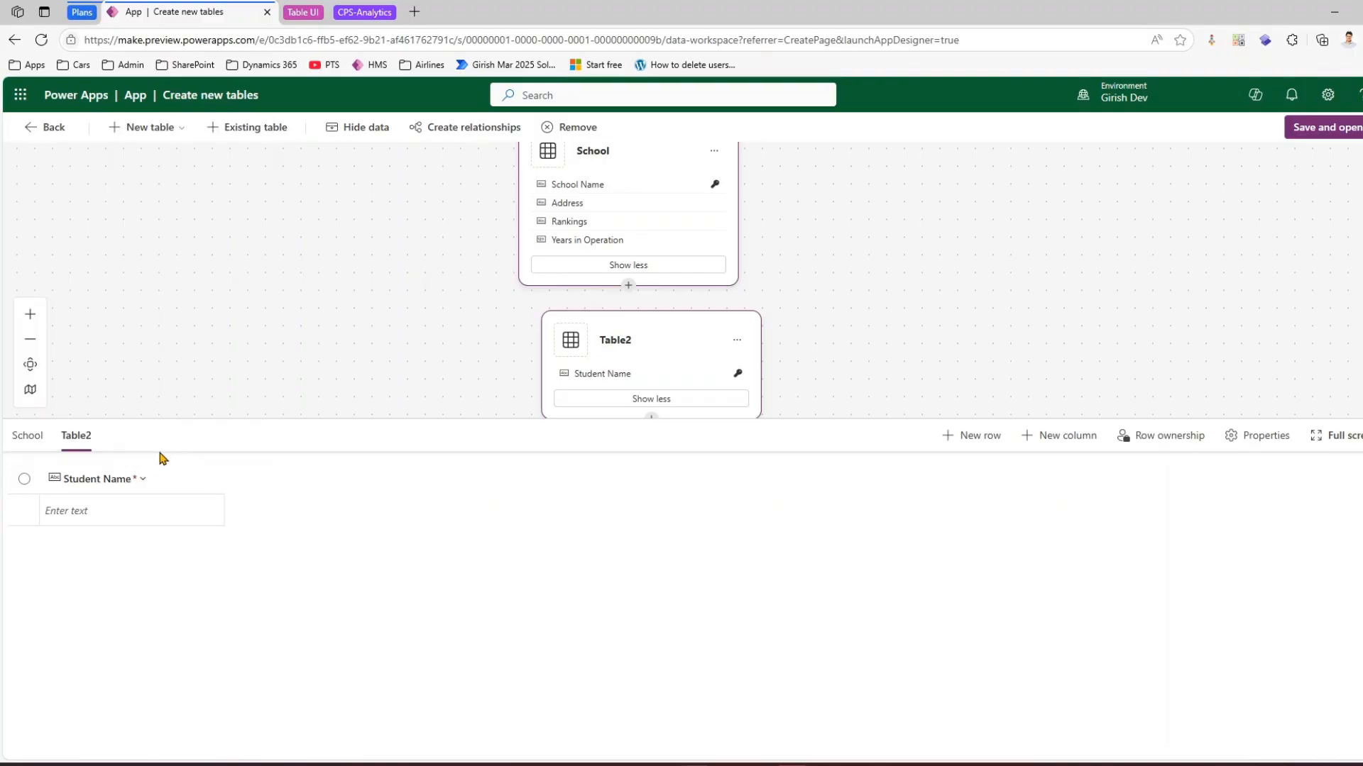
# - Insert an optional whole-number column named Age in the table with the Student Name column
pyautogui.click(135, 477)
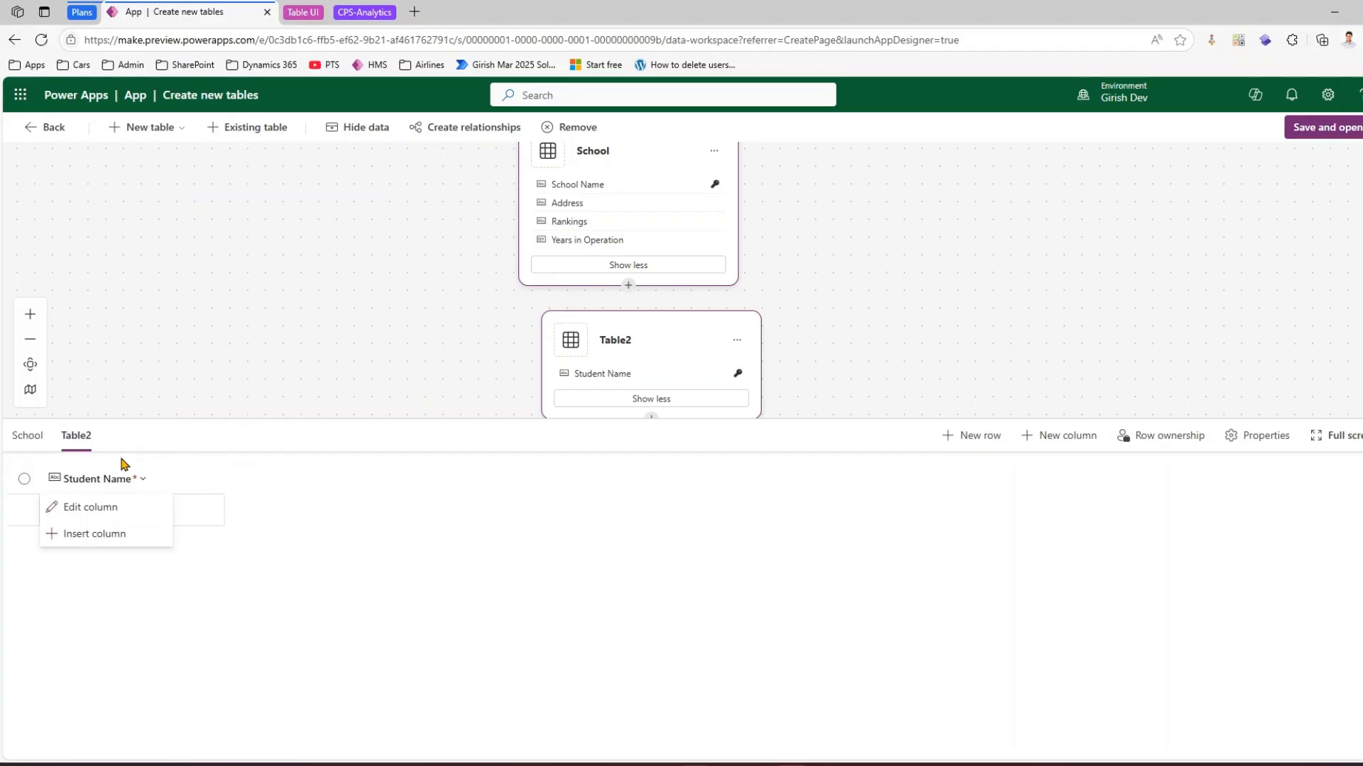
pyautogui.click(129, 539)
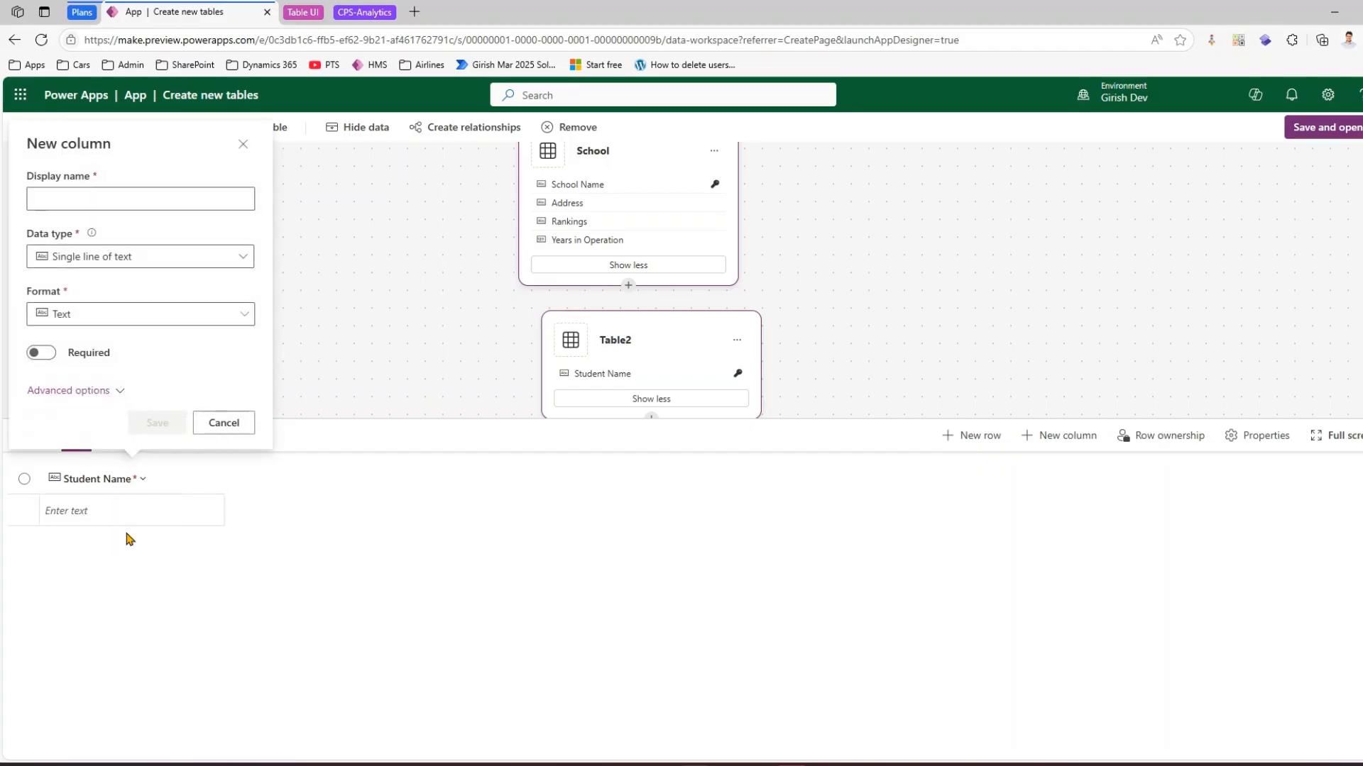
pyautogui.click(220, 202)
pyautogui.write('Age')
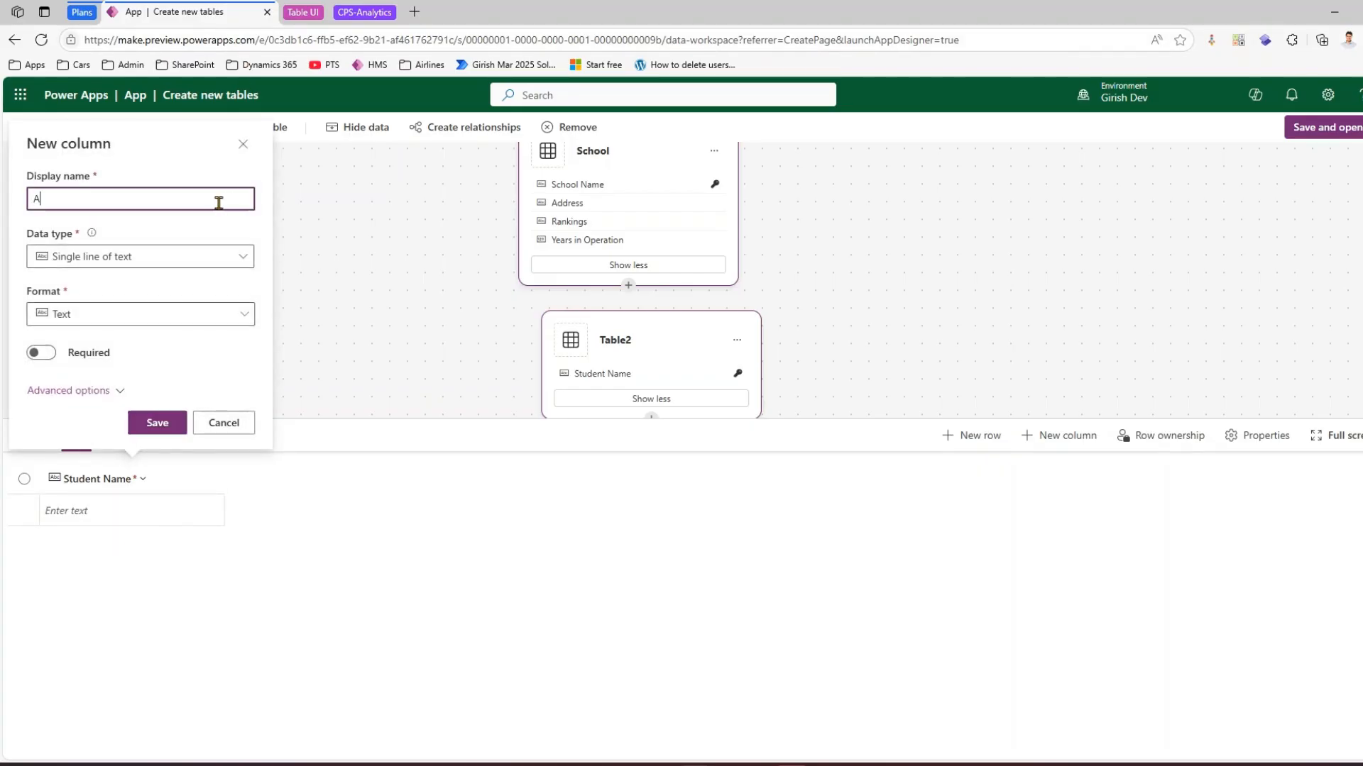
pyautogui.click(245, 256)
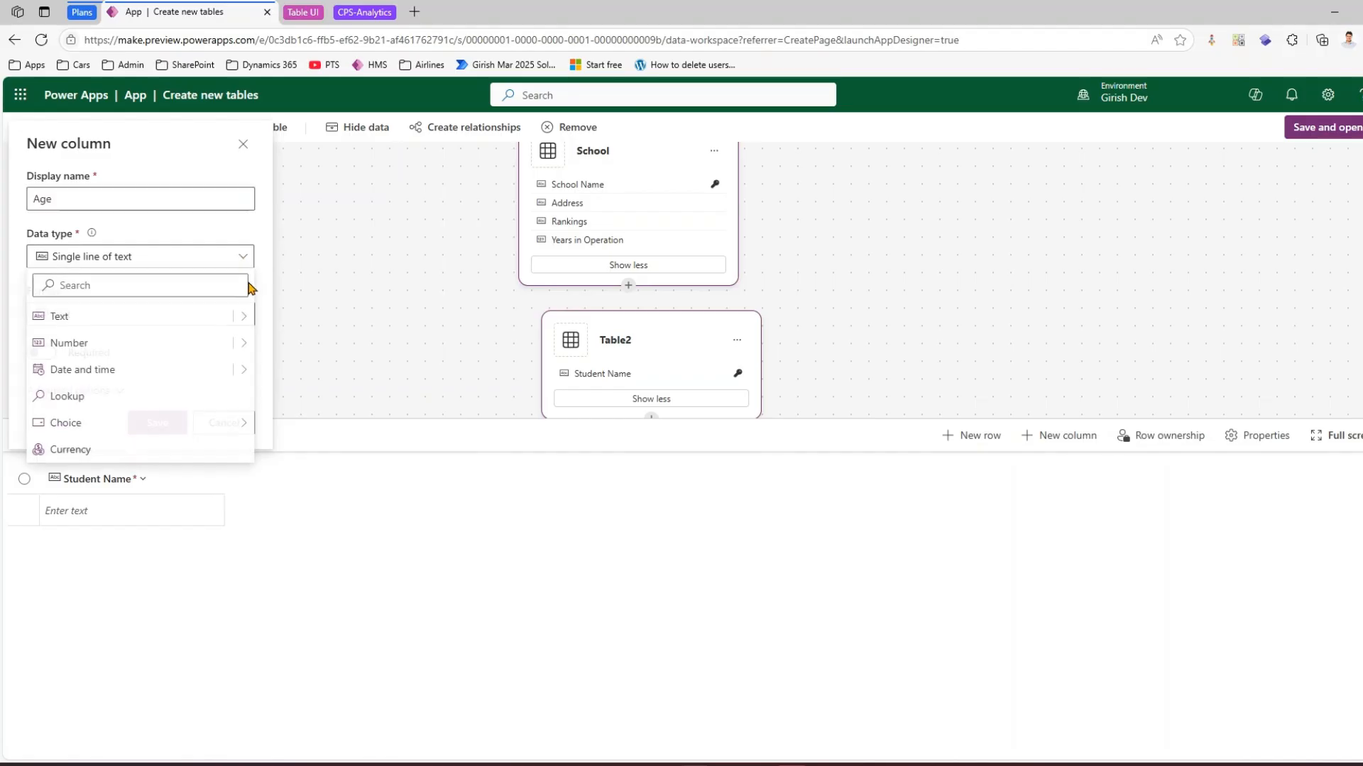
pyautogui.click(230, 344)
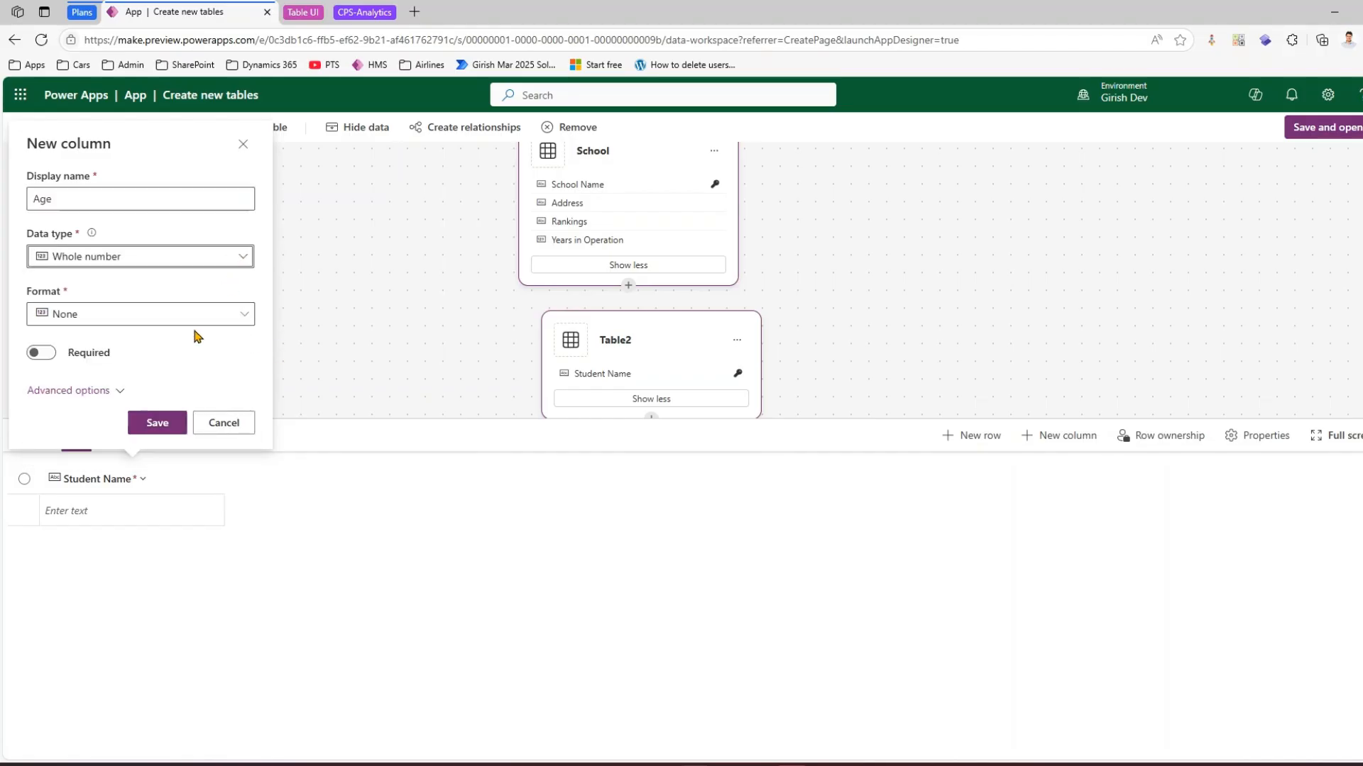
pyautogui.click(157, 423)
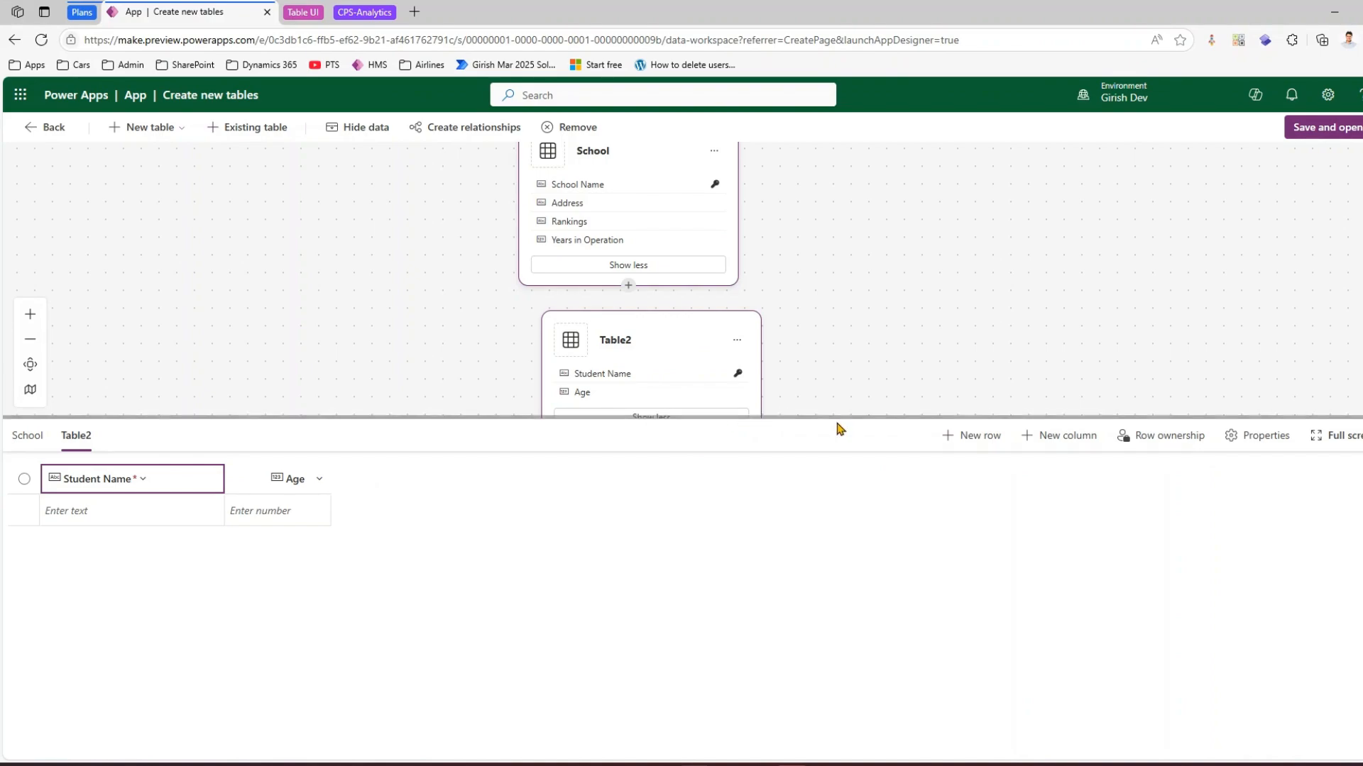
# - Shrink the data pane to enlarge the canvas and arrange the School and Table2 cards side by side
pyautogui.moveTo(835, 417); pyautogui.dragTo(817, 571)
pyautogui.moveTo(643, 191); pyautogui.dragTo(454, 249)
pyautogui.click(646, 385)
pyautogui.moveTo(560, 389); pyautogui.dragTo(917, 232)
pyautogui.moveTo(459, 189); pyautogui.dragTo(483, 257)
pyautogui.moveTo(781, 228); pyautogui.dragTo(782, 308)
# - Fit both tables in the canvas view and turn on the mini map
pyautogui.click(31, 660)
pyautogui.click(30, 705)
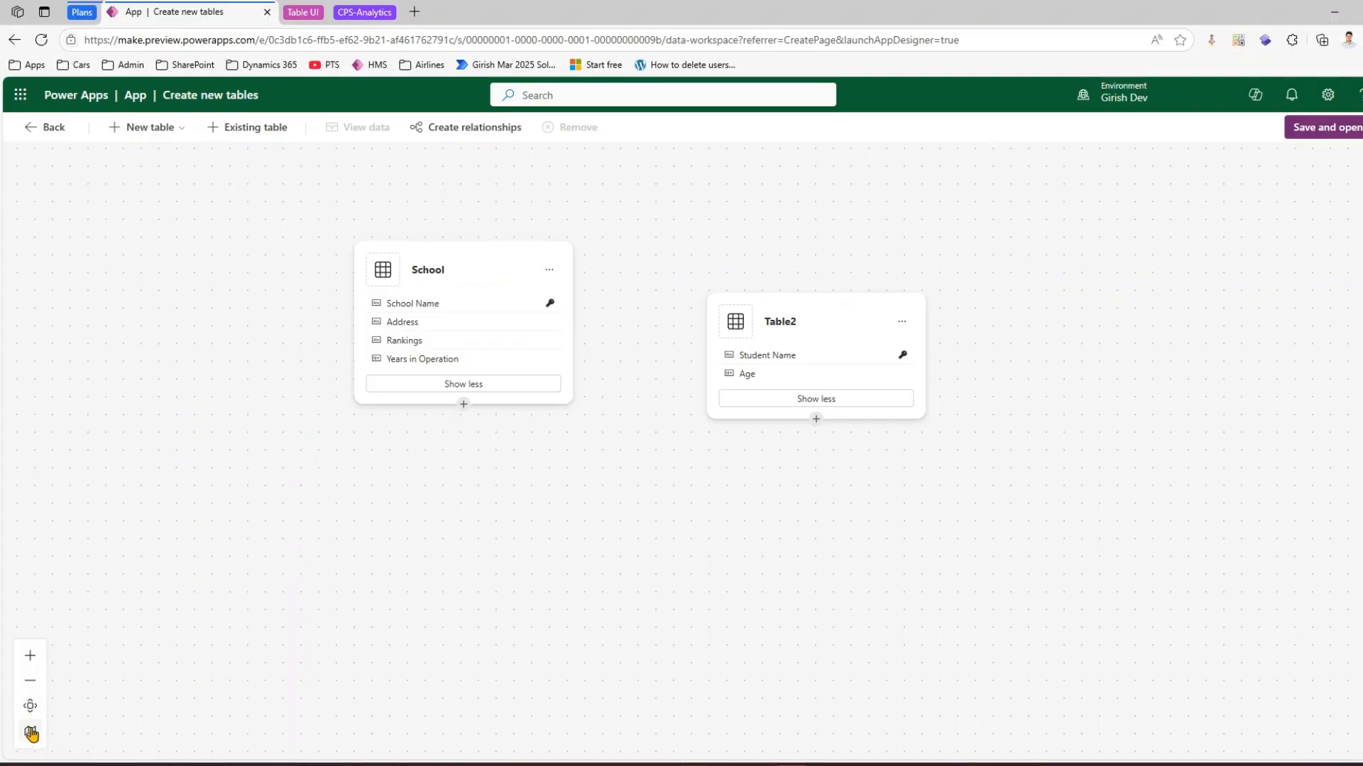
pyautogui.click(31, 707)
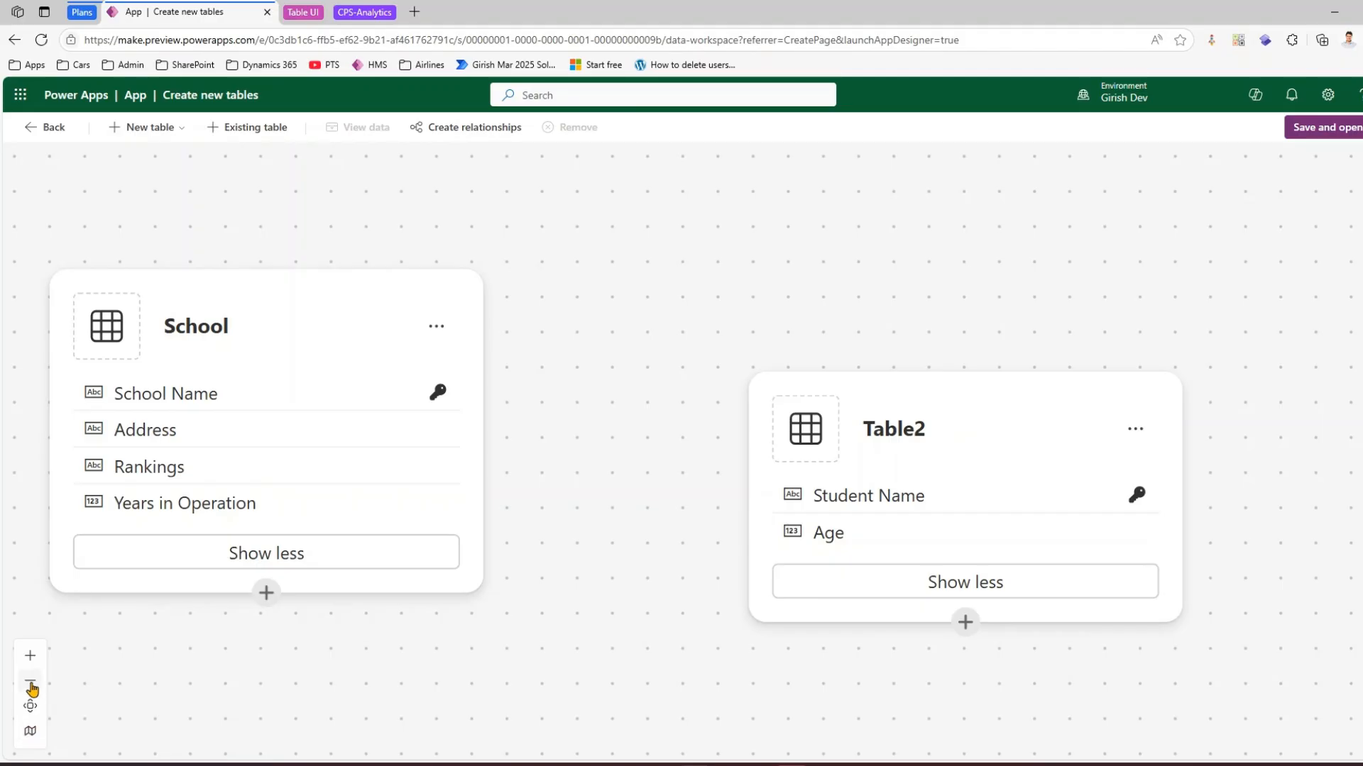
pyautogui.click(31, 684)
pyautogui.click(29, 731)
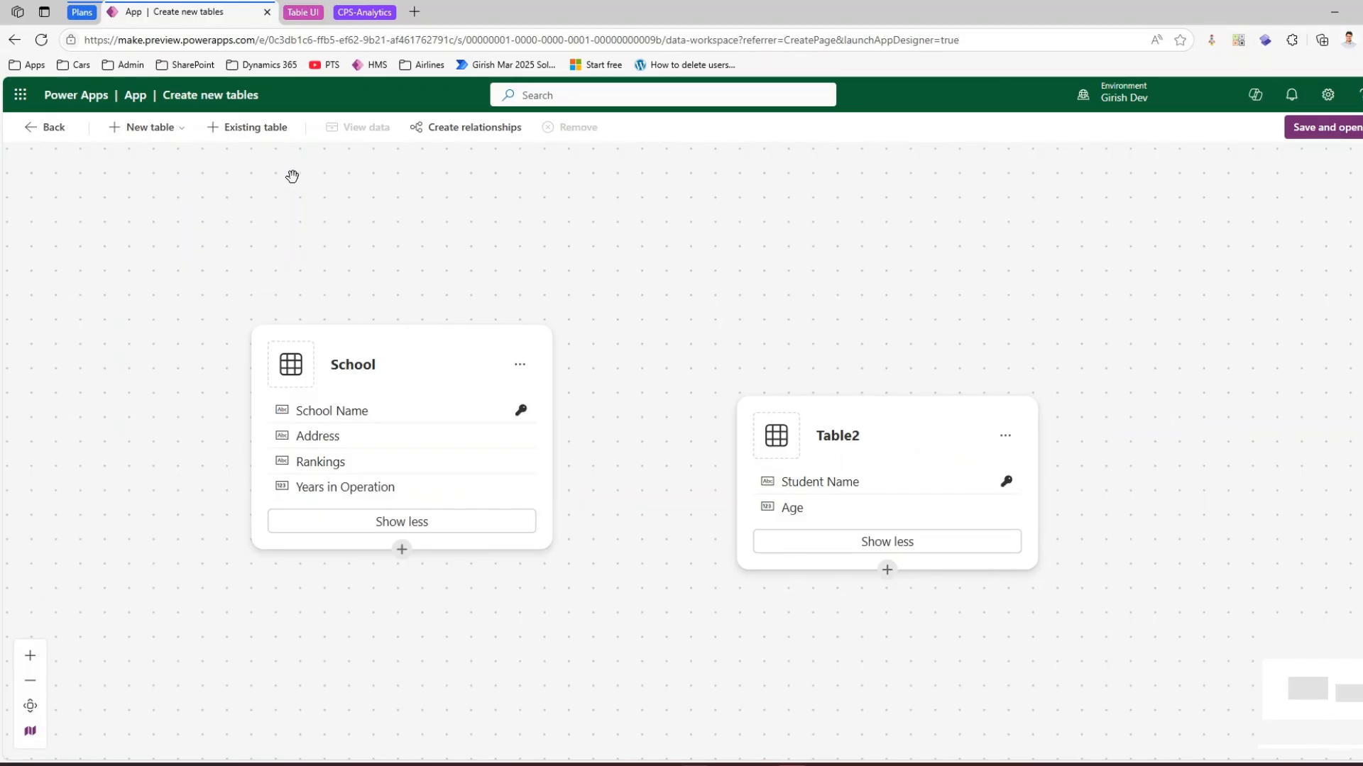
pyautogui.click(173, 128)
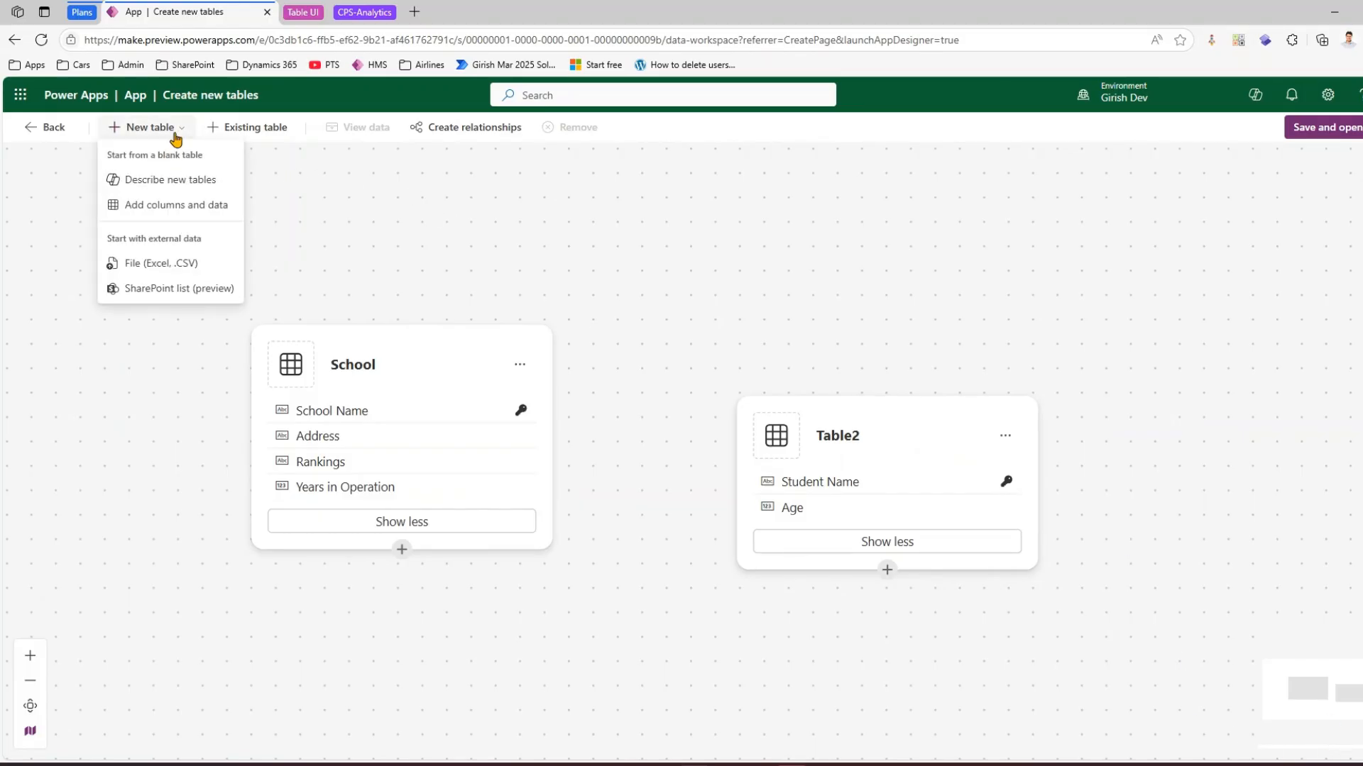
pyautogui.click(426, 257)
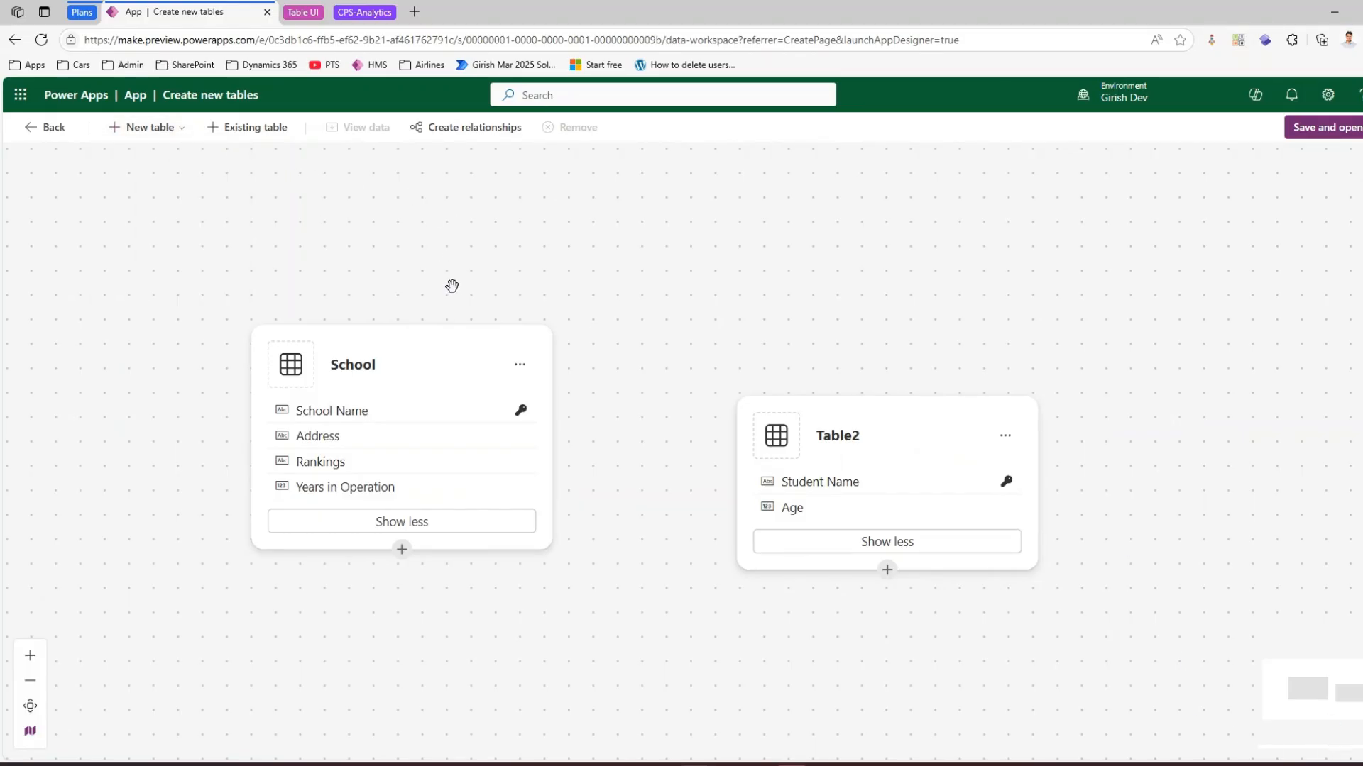
# - View the table layout at smaller zoom levels and from another part of the canvas using the mini map
pyautogui.click(30, 681)
pyautogui.click(30, 683)
pyautogui.click(30, 683)
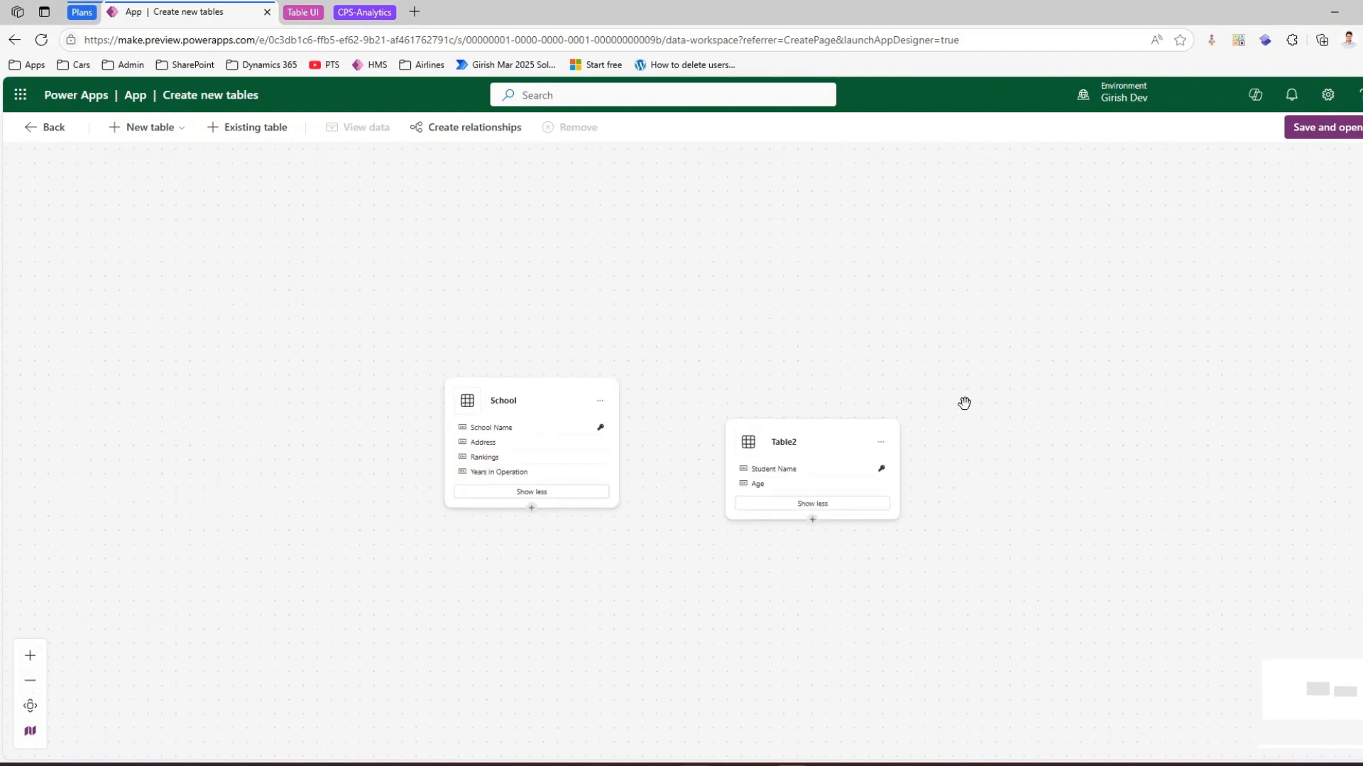
pyautogui.click(29, 731)
pyautogui.click(27, 738)
pyautogui.moveTo(1312, 701); pyautogui.dragTo(1277, 759)
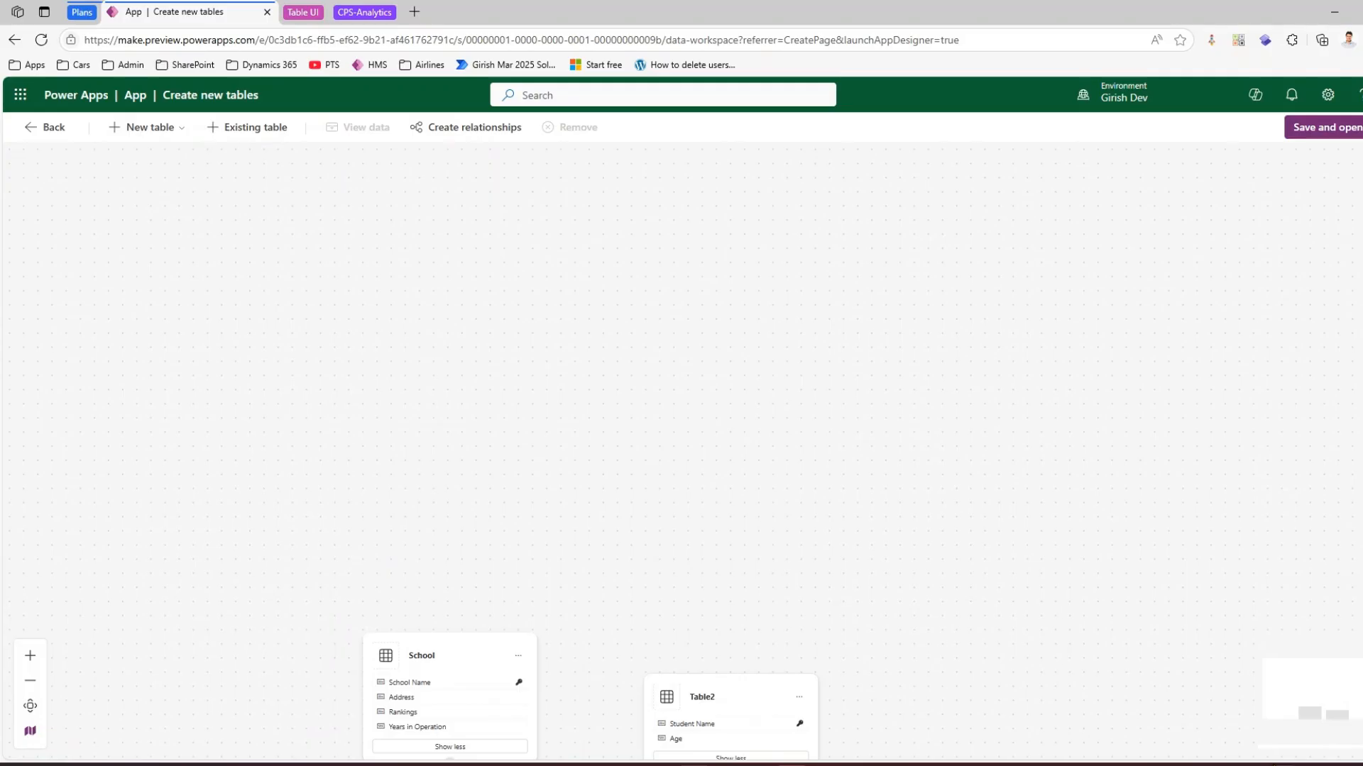
pyautogui.click(30, 681)
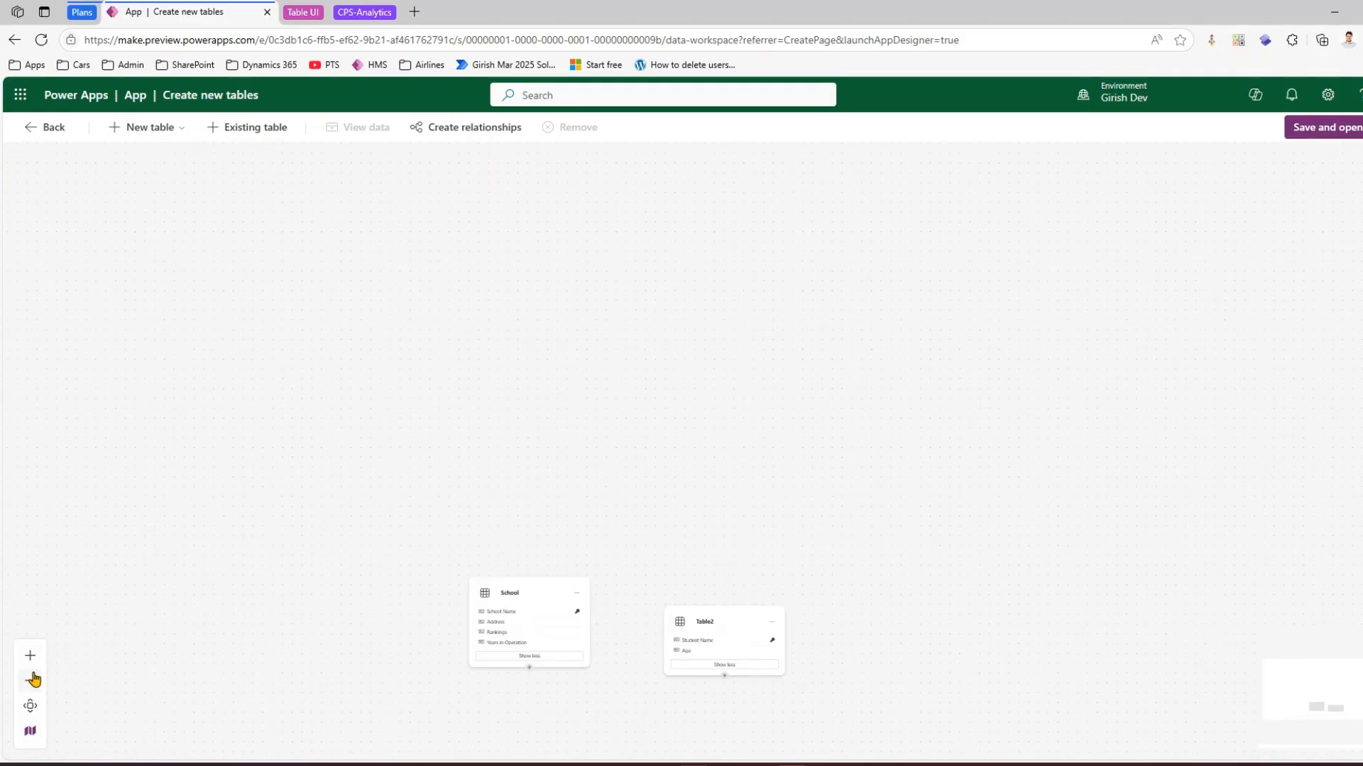
# - Fit the diagram to the canvas and move the Table2 card up to roughly level with the School card
pyautogui.click(29, 706)
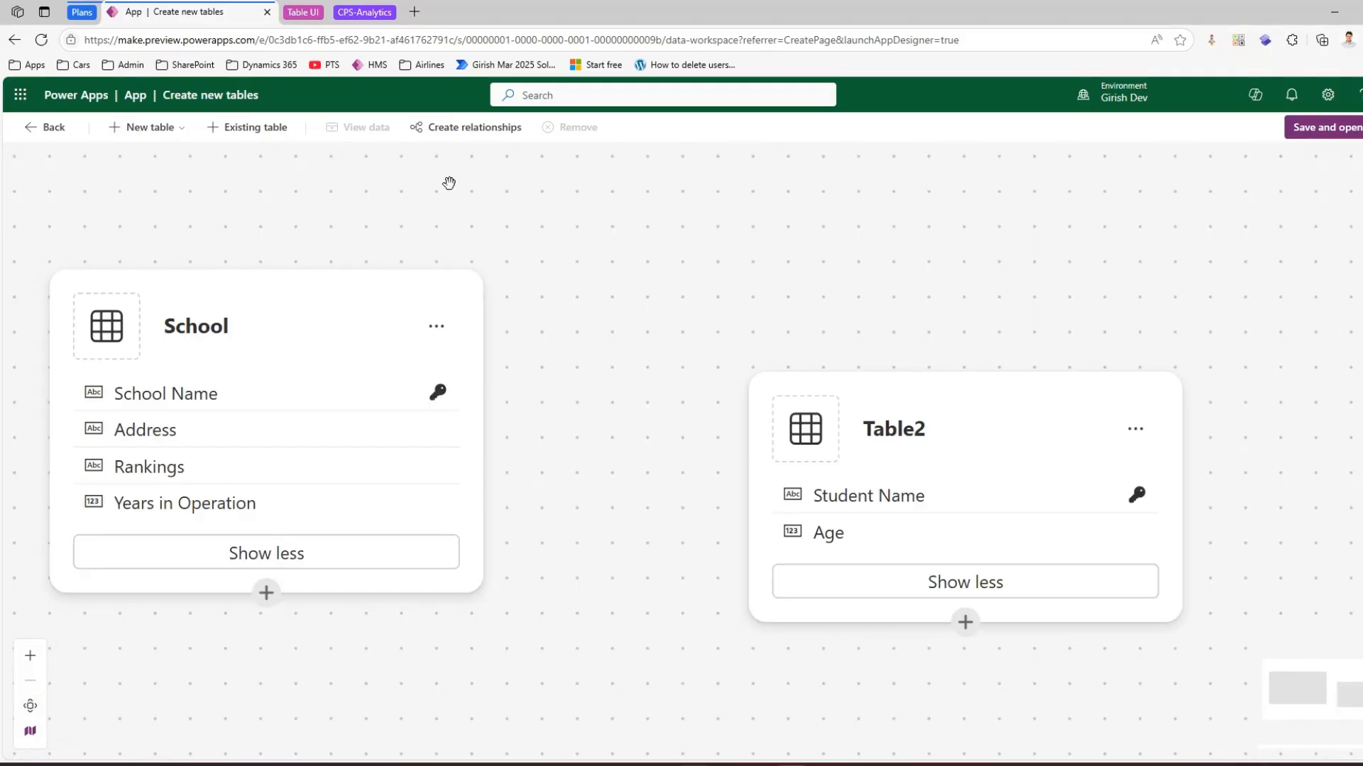
pyautogui.moveTo(797, 374); pyautogui.dragTo(790, 295)
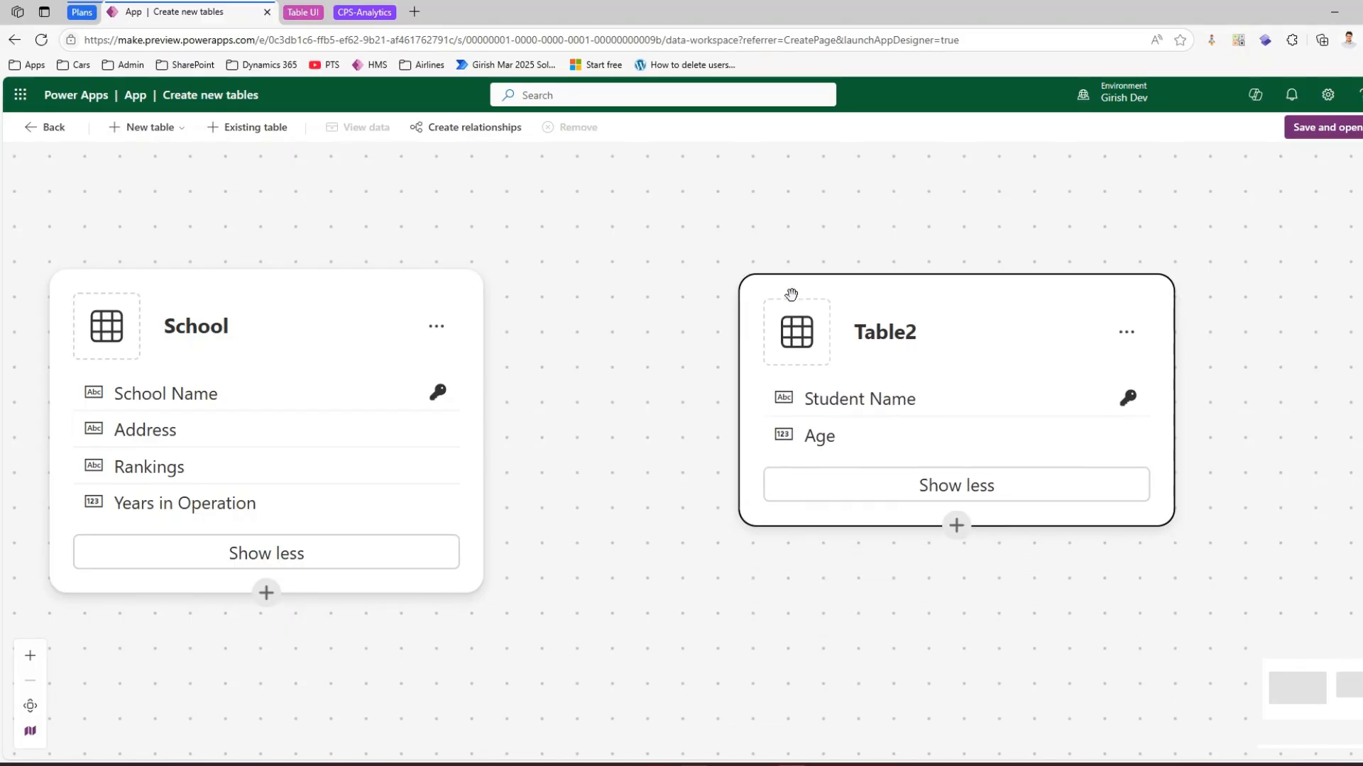
pyautogui.click(487, 131)
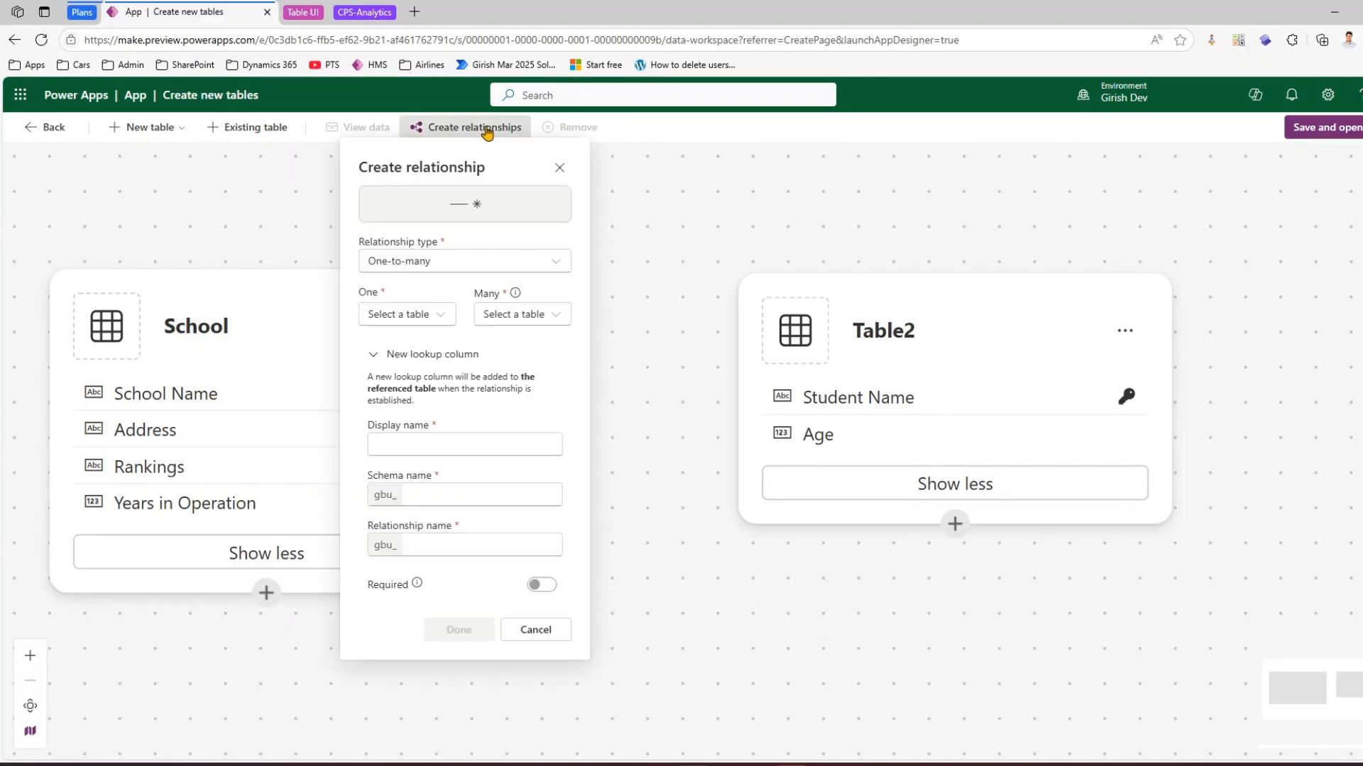
pyautogui.click(464, 269)
pyautogui.click(465, 268)
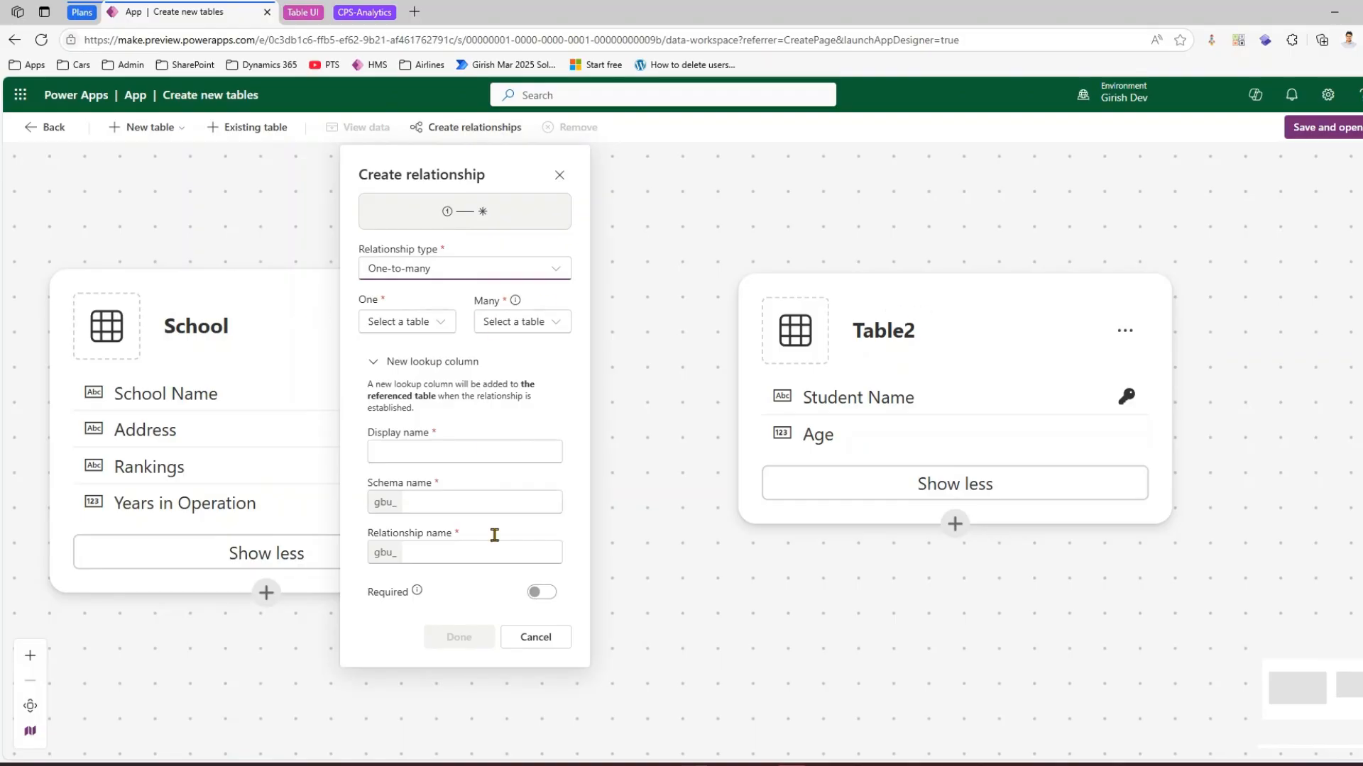
pyautogui.click(536, 637)
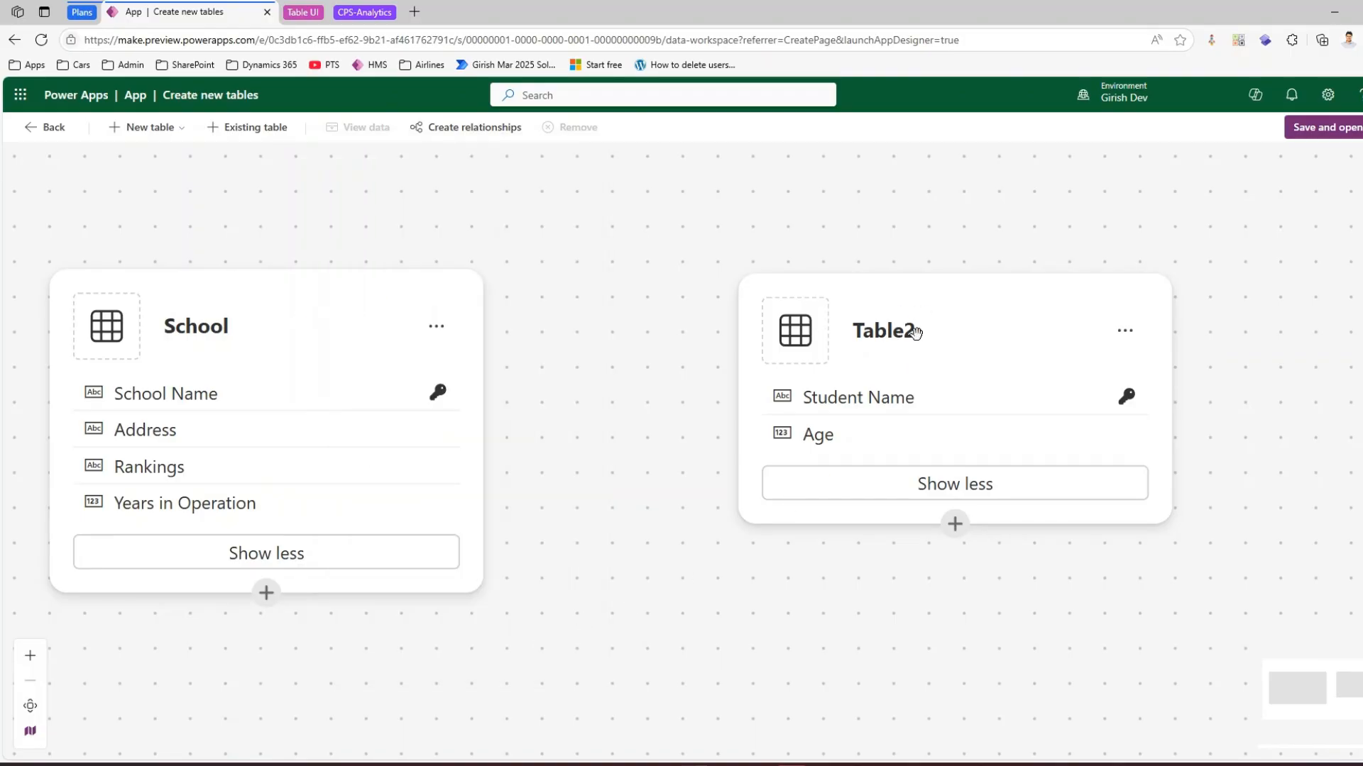
# - Rename Table2 as Student in its table properties and save the change
pyautogui.click(1125, 330)
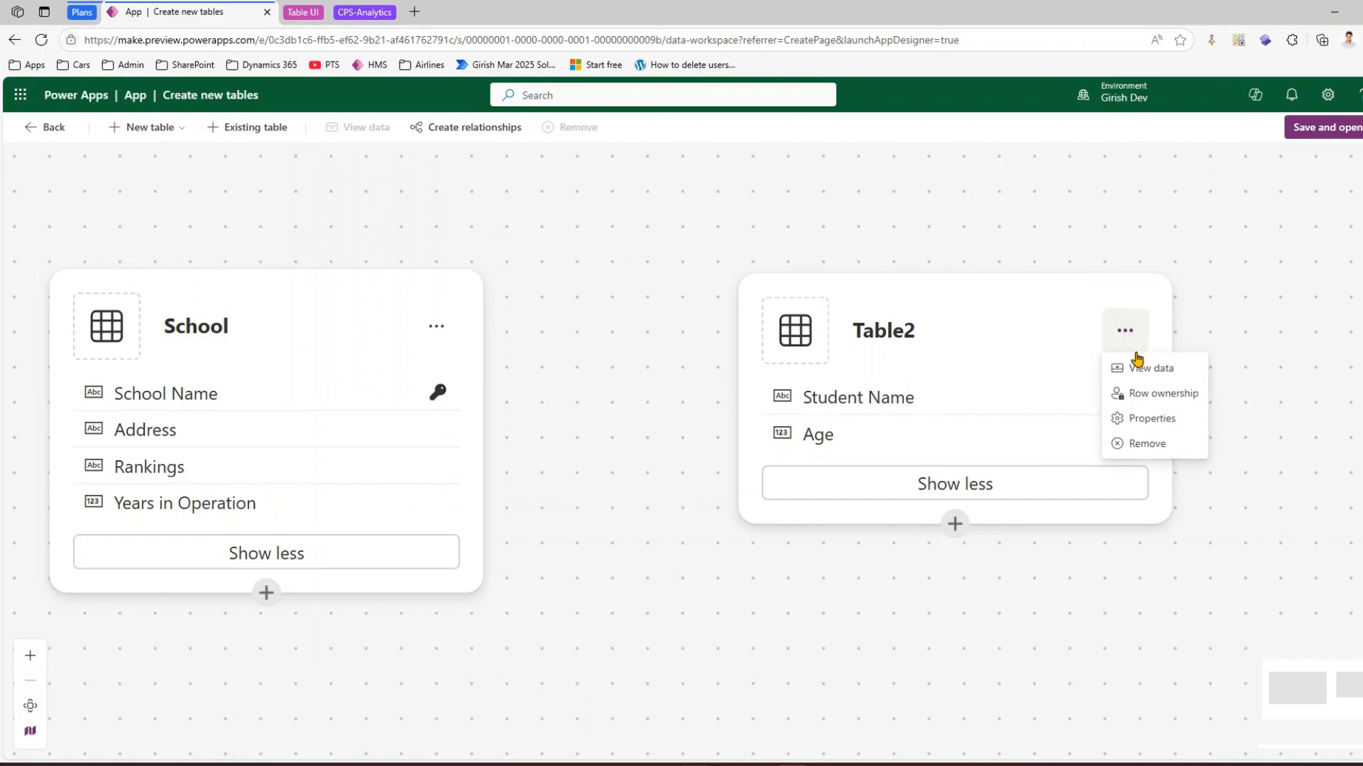
pyautogui.click(1118, 418)
pyautogui.doubleClick(648, 348)
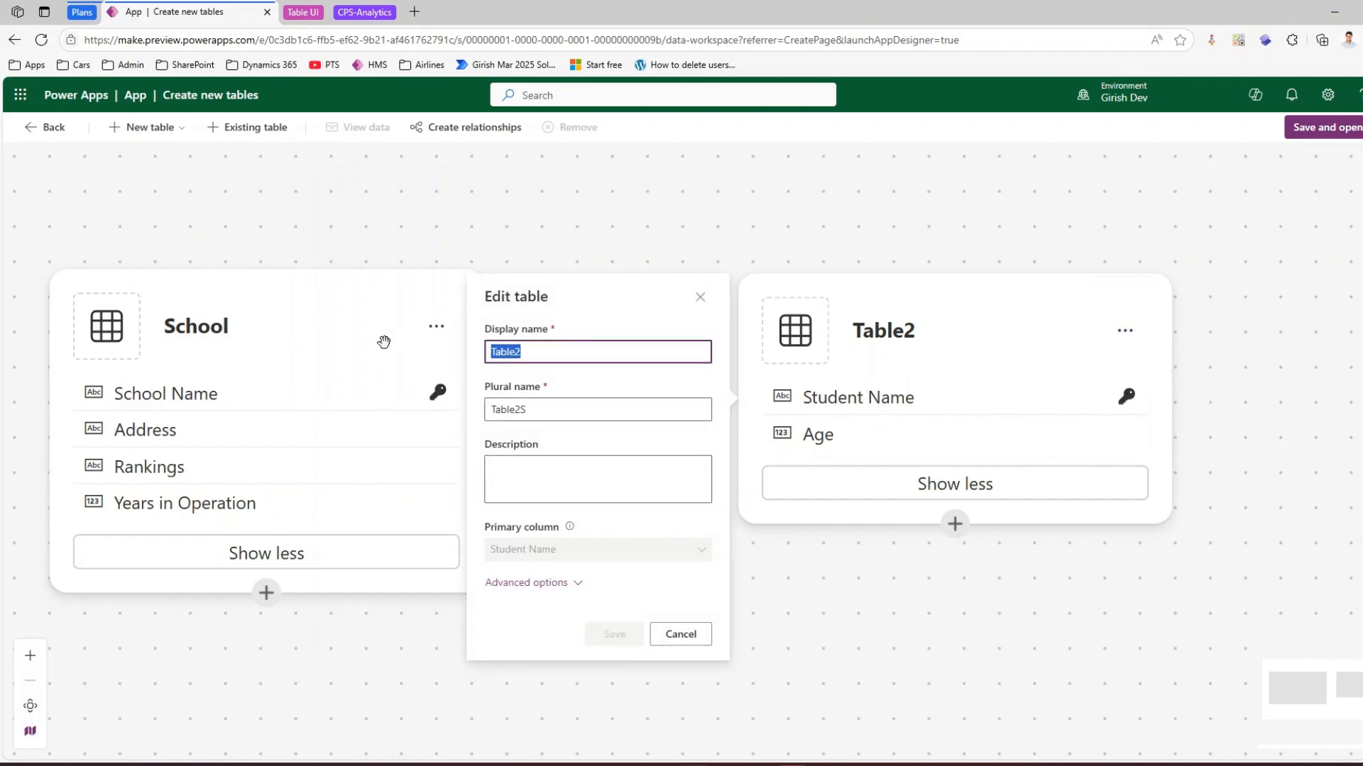
pyautogui.write('Student')
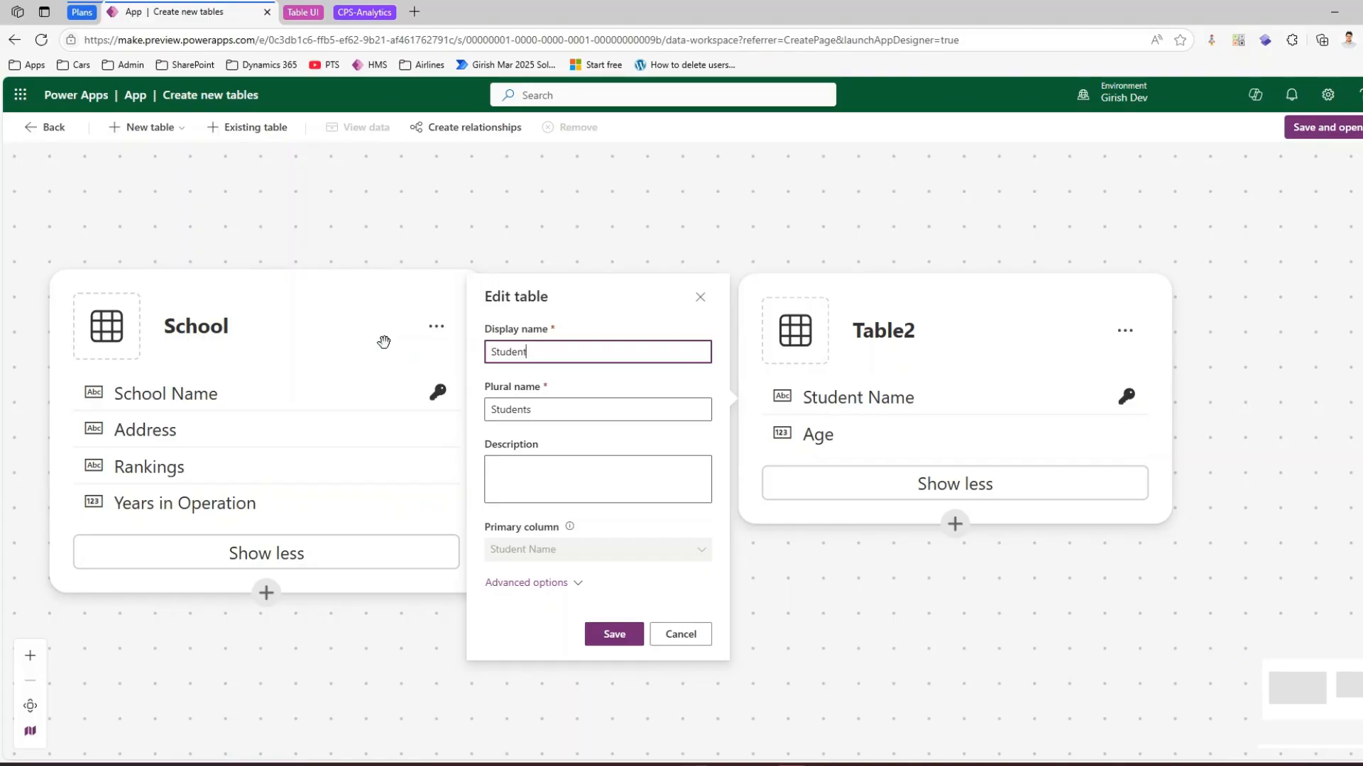
pyautogui.click(615, 634)
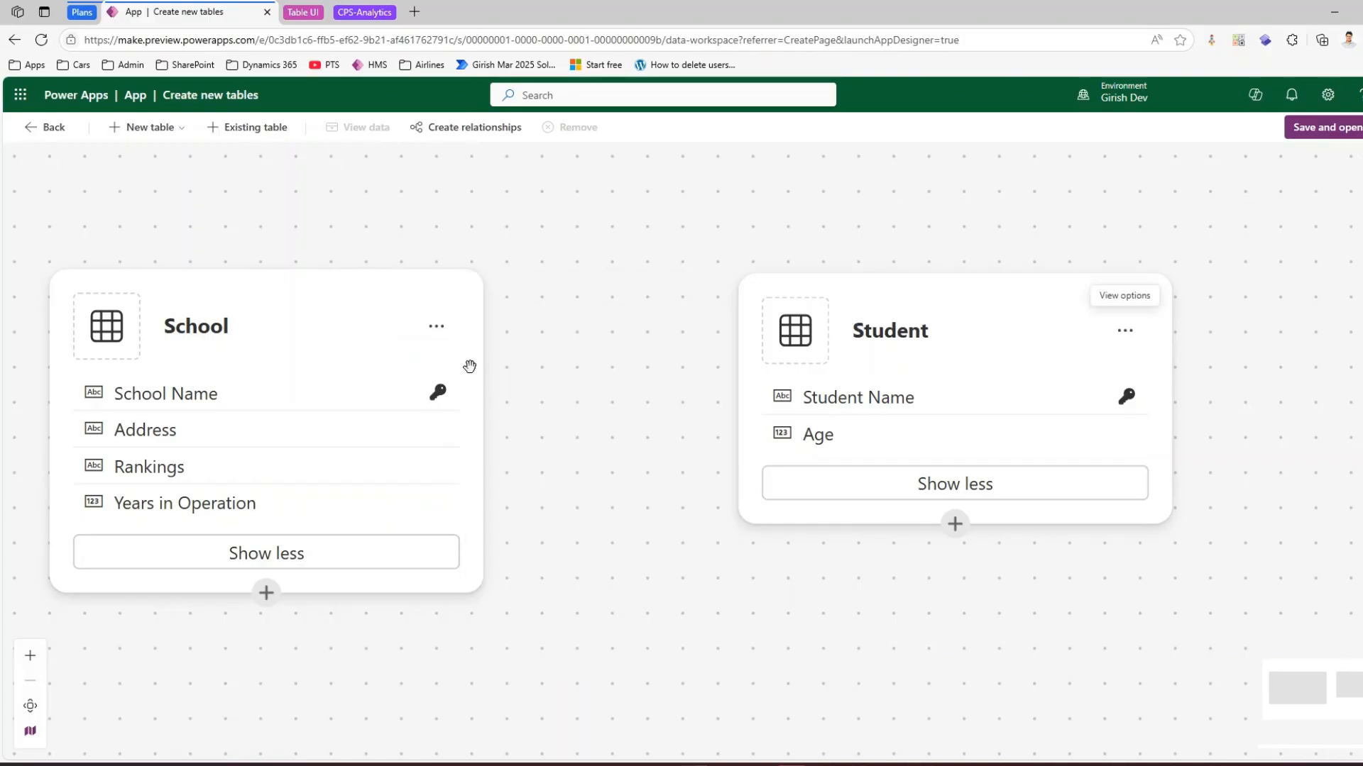
# - Create a one-to-many relationship from School to Student with a new lookup column displayed as SchoolStudents
pyautogui.click(499, 135)
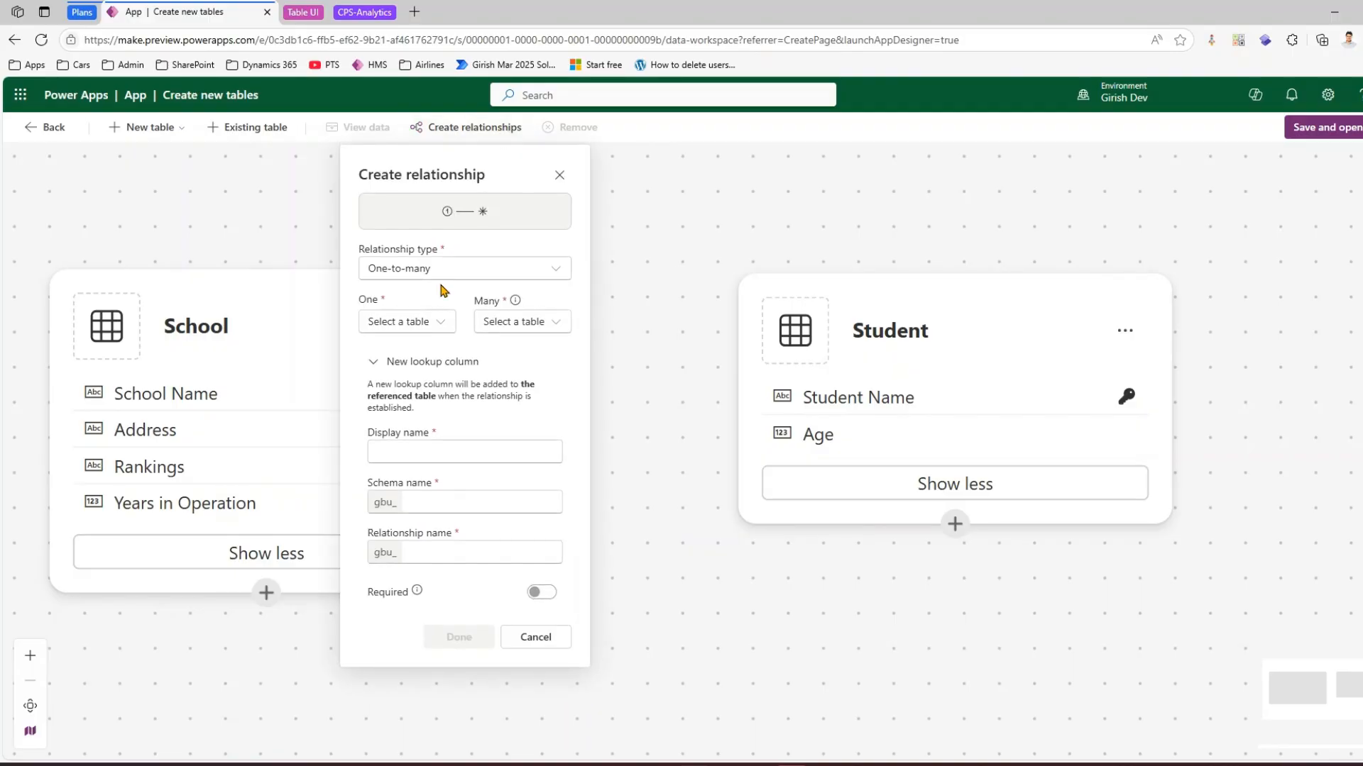
pyautogui.click(441, 327)
pyautogui.click(417, 351)
pyautogui.click(534, 323)
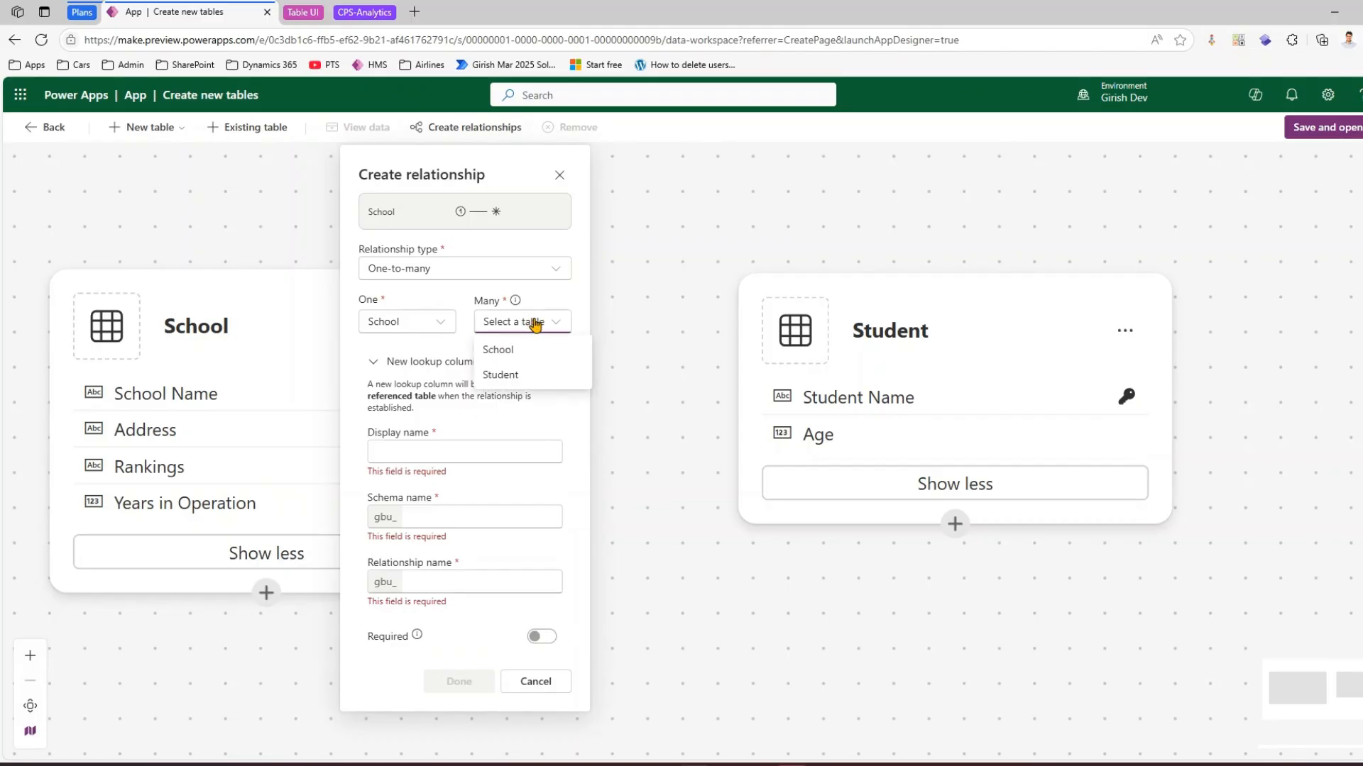
pyautogui.click(523, 375)
pyautogui.click(474, 441)
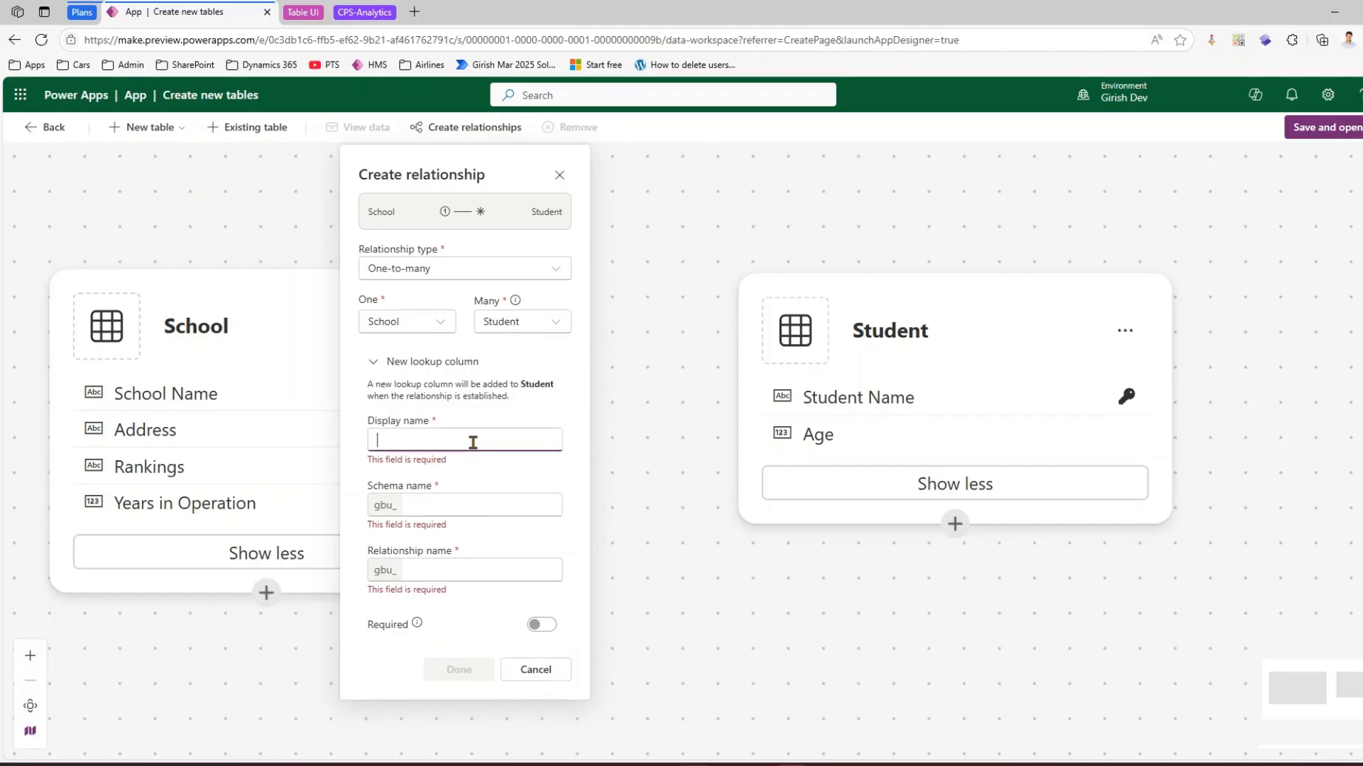
pyautogui.write('Sc')
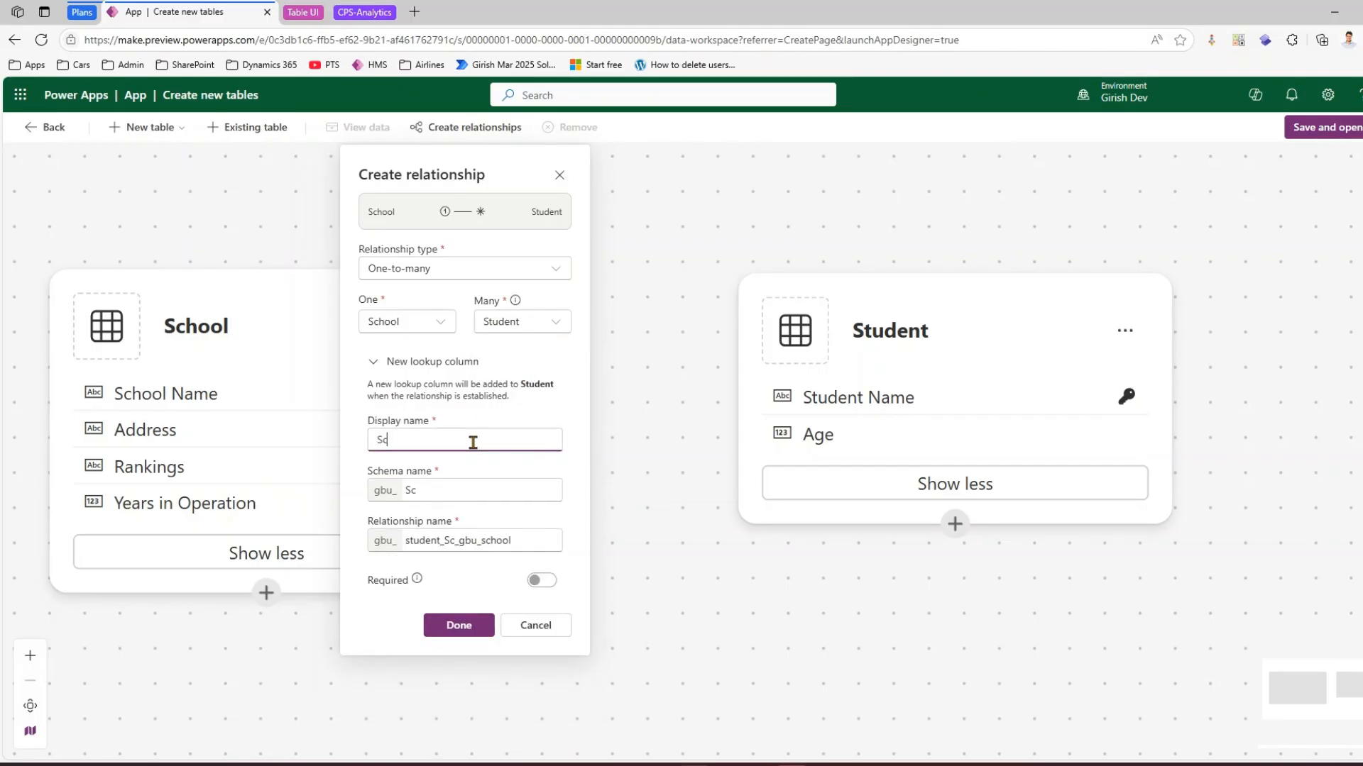
pyautogui.write('hoolStudents')
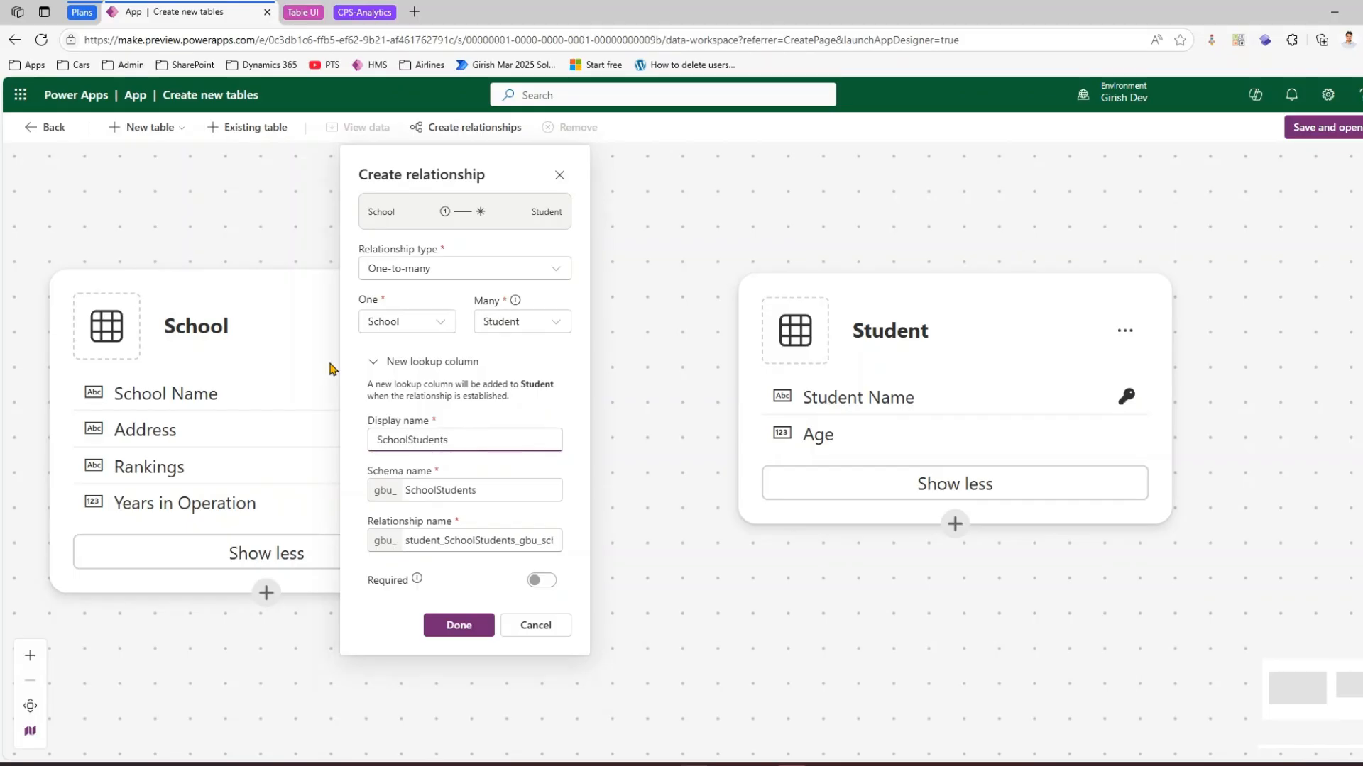
pyautogui.click(484, 629)
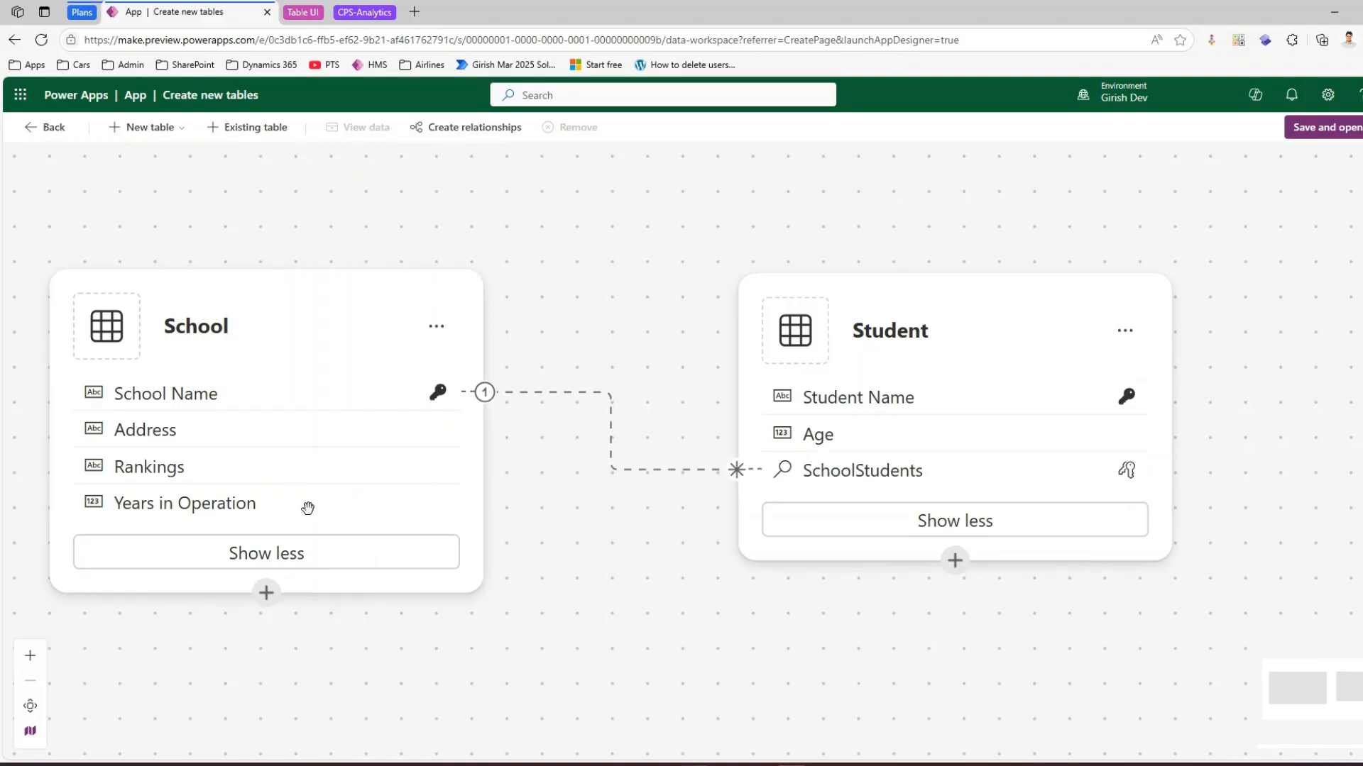
# - Move the School card higher on the canvas and the Student card up and farther away from it
pyautogui.moveTo(331, 274); pyautogui.dragTo(352, 198)
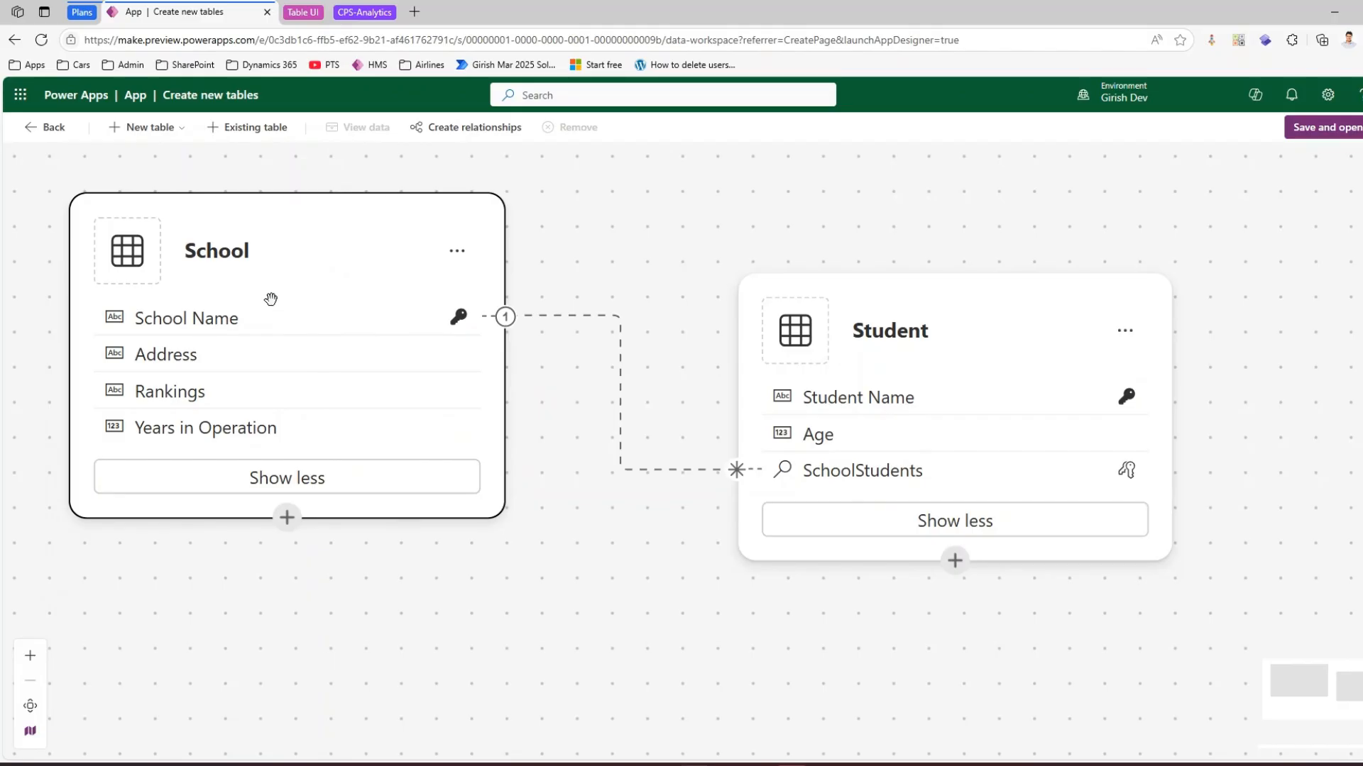
pyautogui.moveTo(843, 296); pyautogui.dragTo(919, 241)
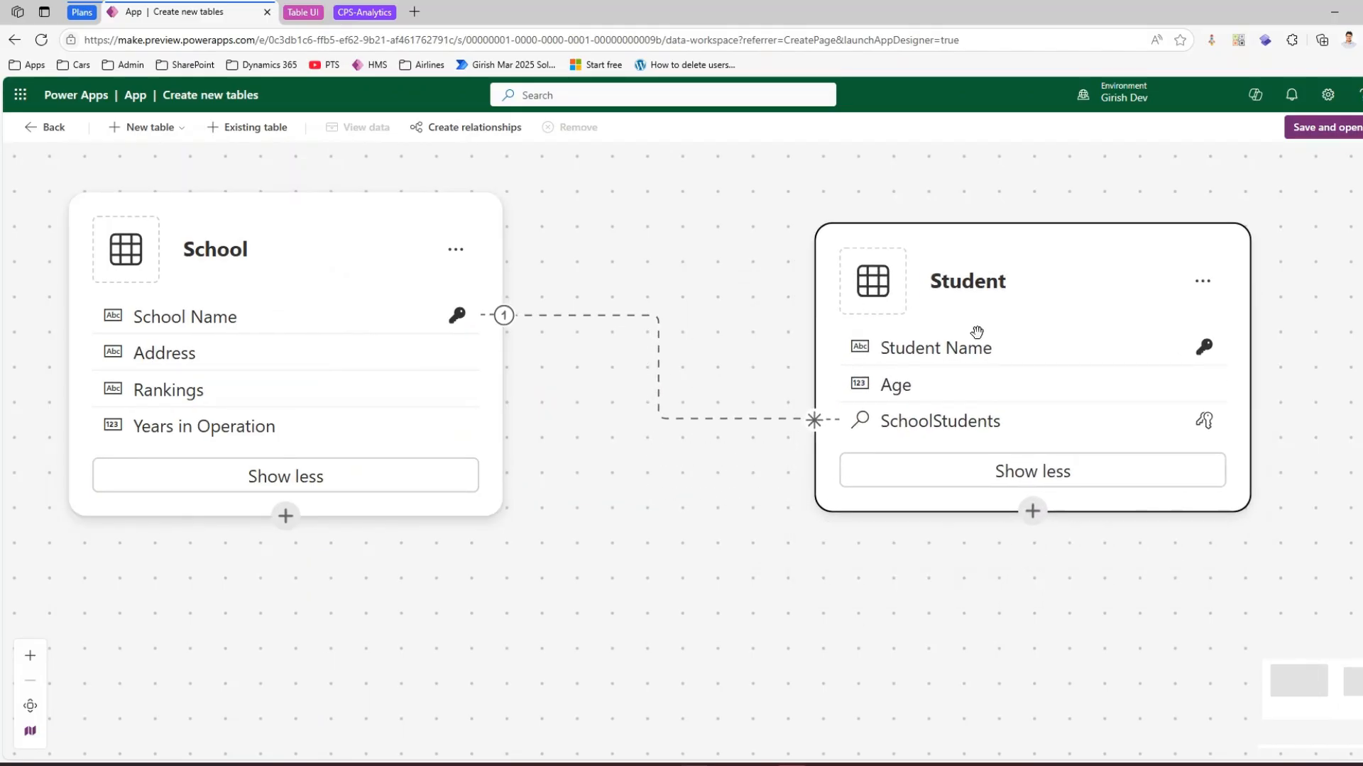
pyautogui.click(1206, 291)
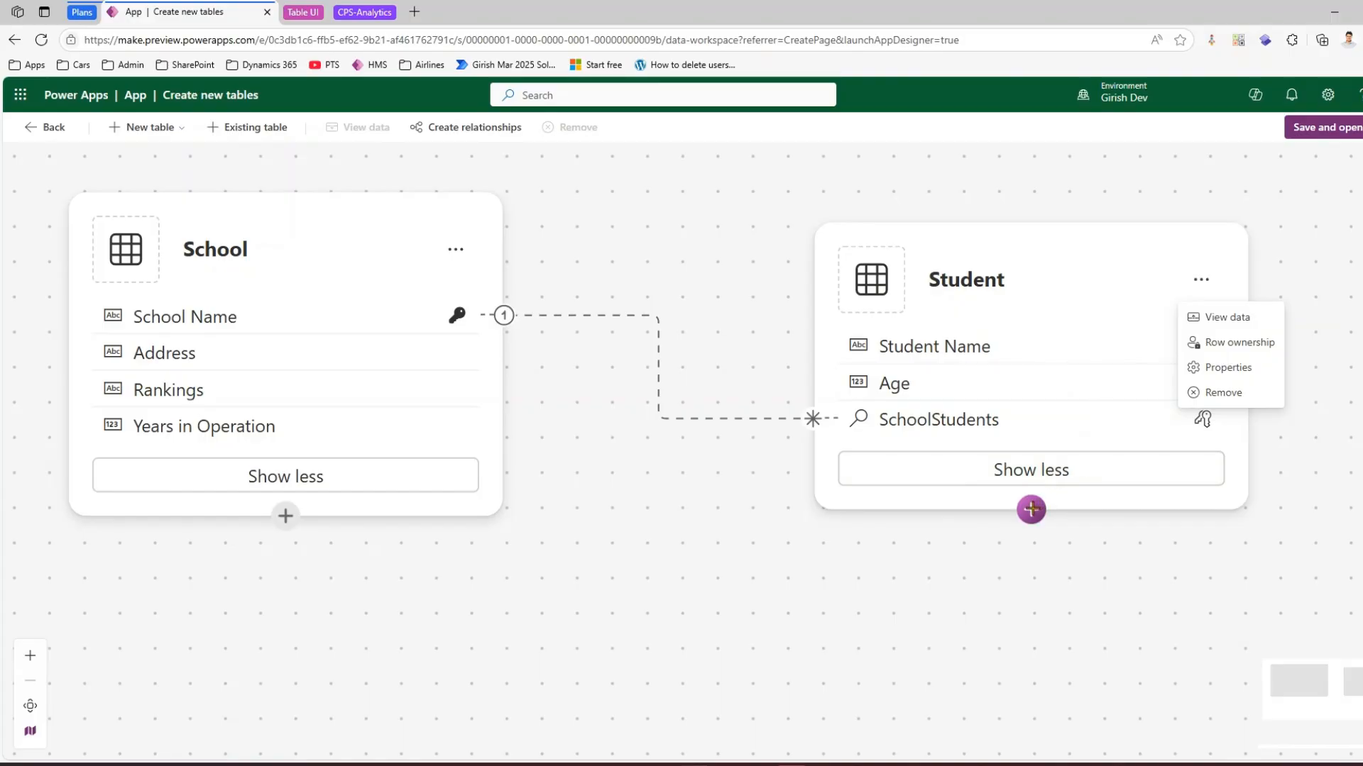
pyautogui.click(1031, 509)
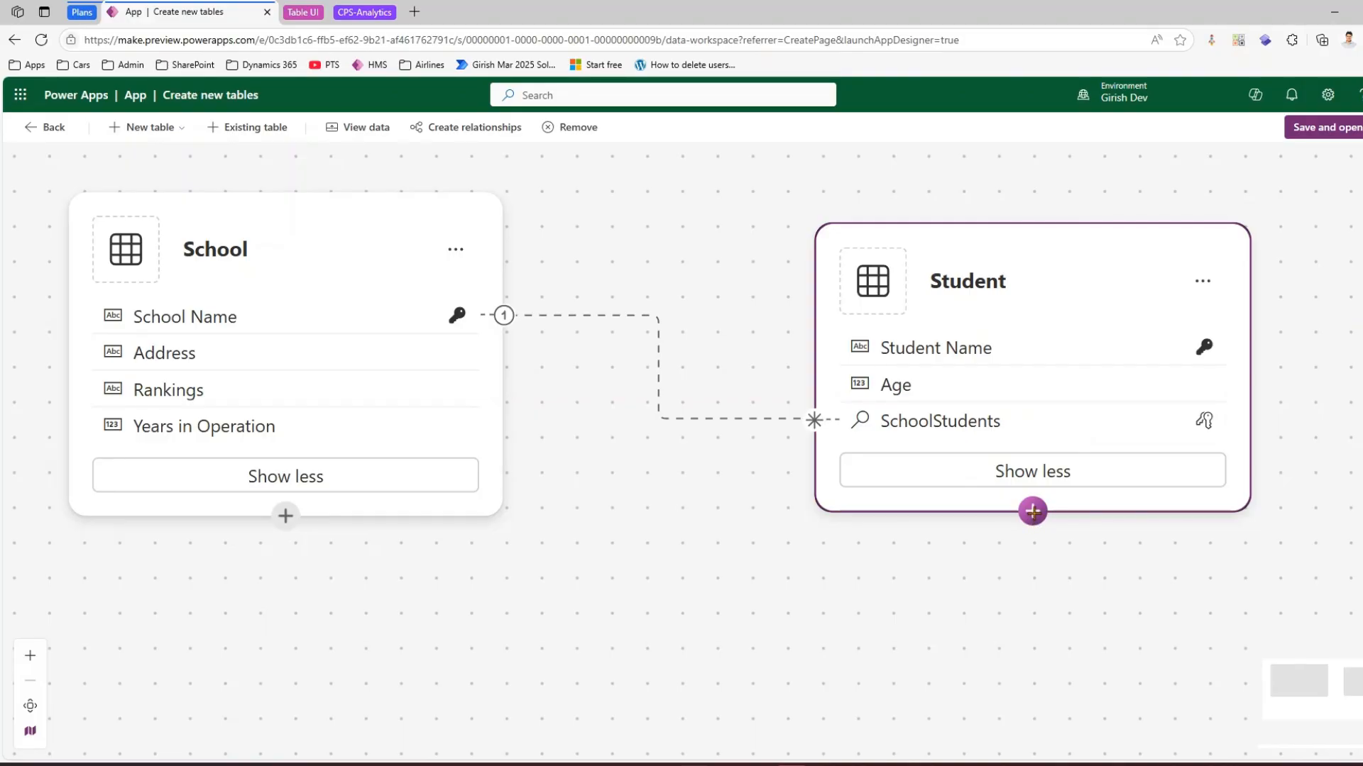
# - Hide the Rankings and Years in Operation columns on the School card
pyautogui.click(278, 474)
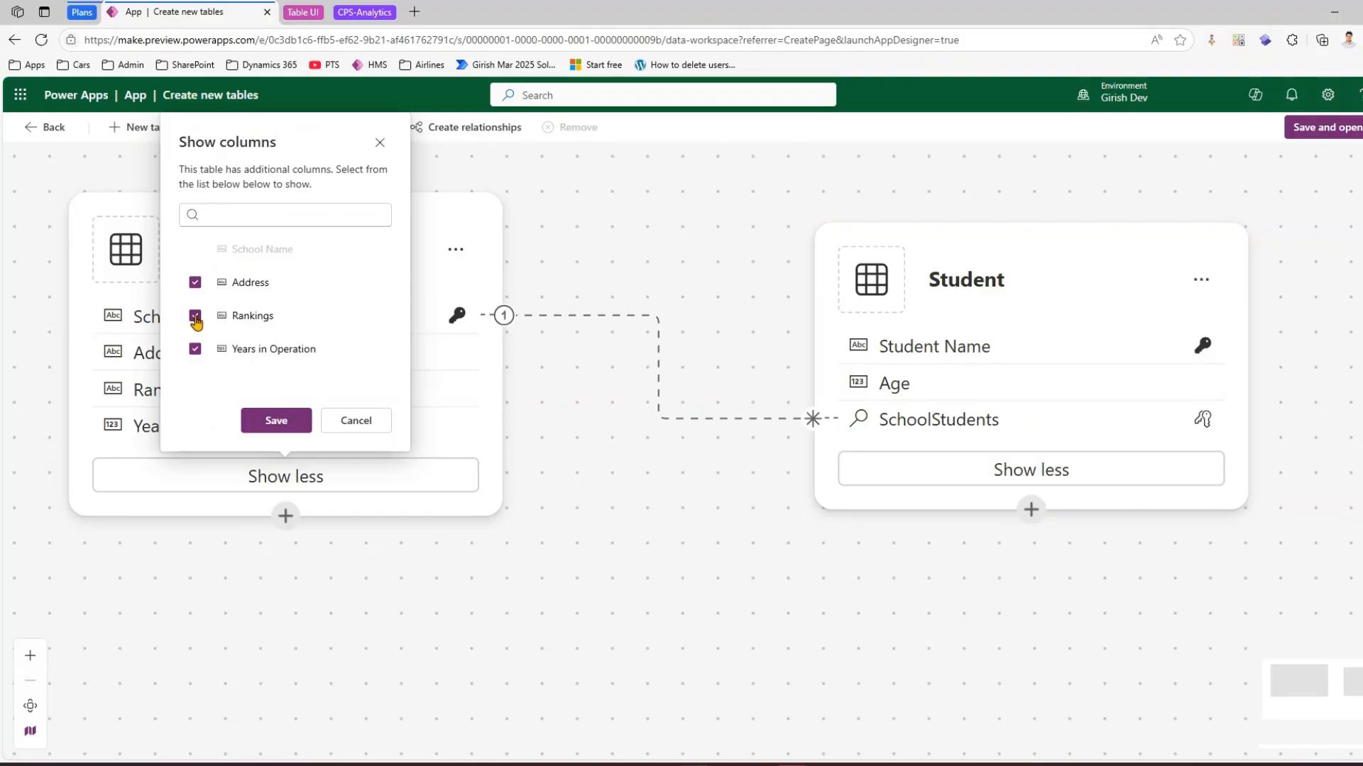
pyautogui.click(194, 316)
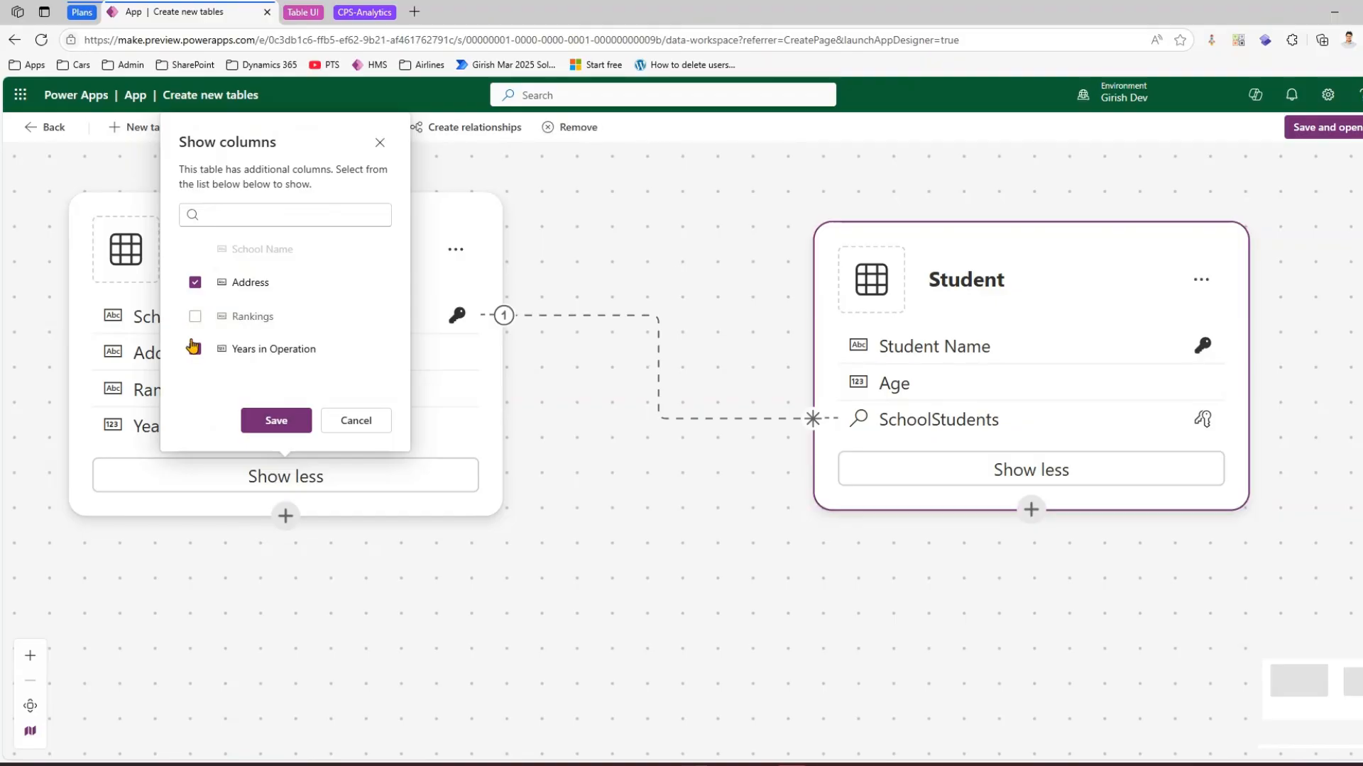
pyautogui.click(195, 349)
pyautogui.click(269, 423)
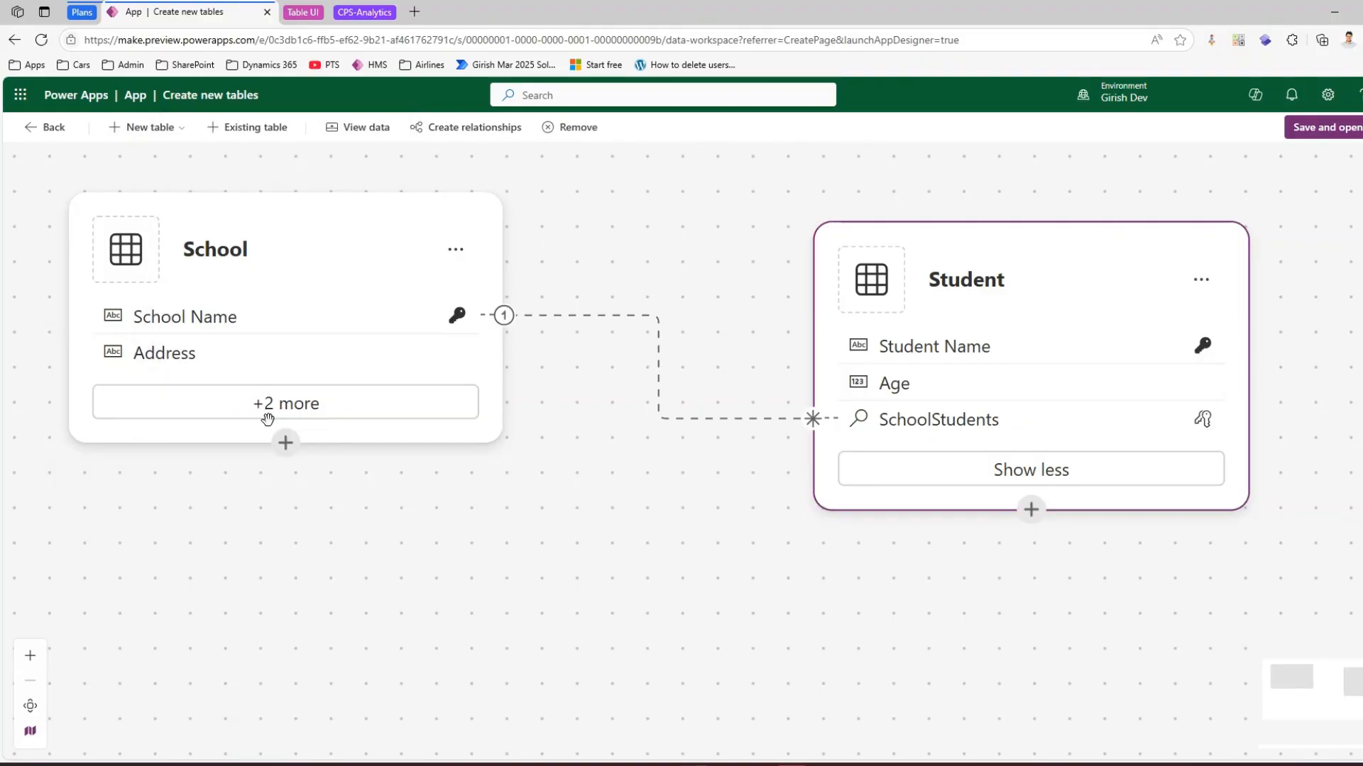
# - Show the Rankings and Years in Operation columns on the School card again
pyautogui.click(274, 405)
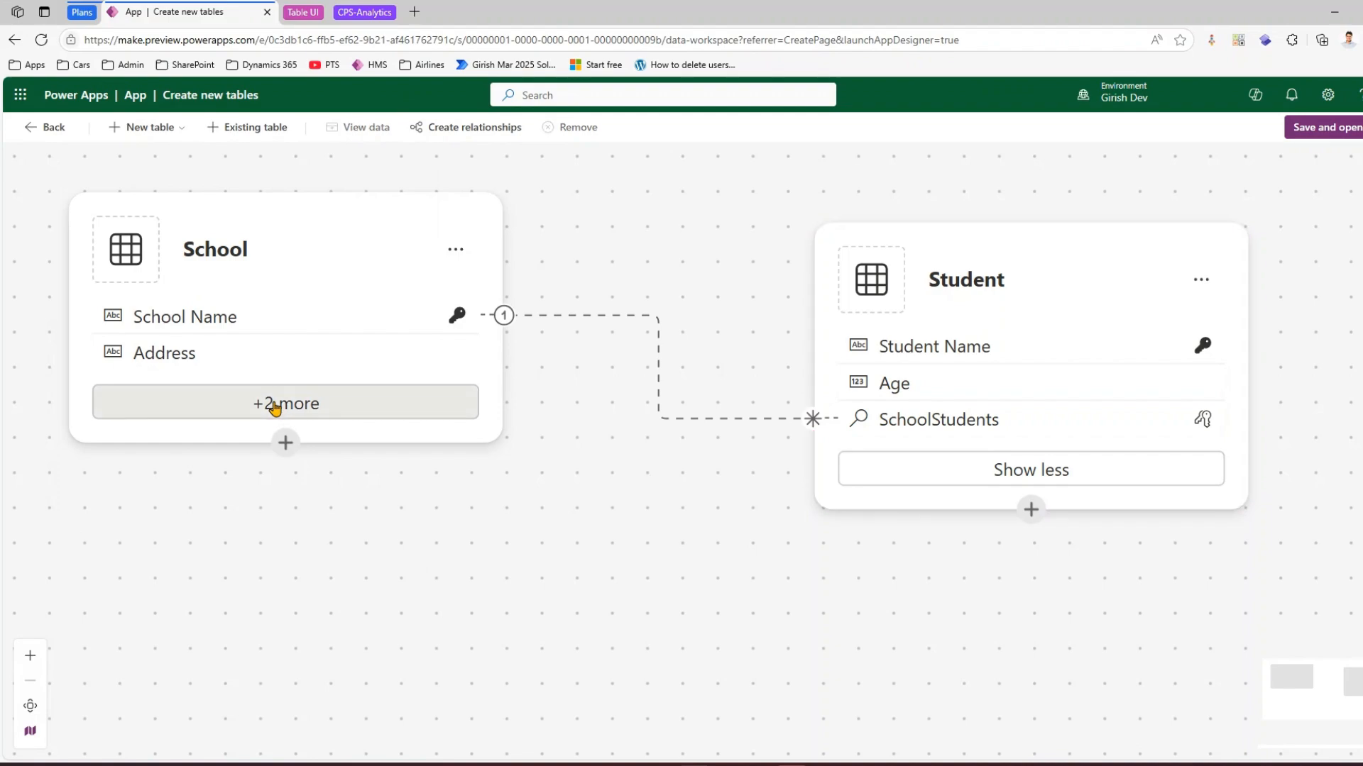
pyautogui.click(196, 631)
pyautogui.click(195, 662)
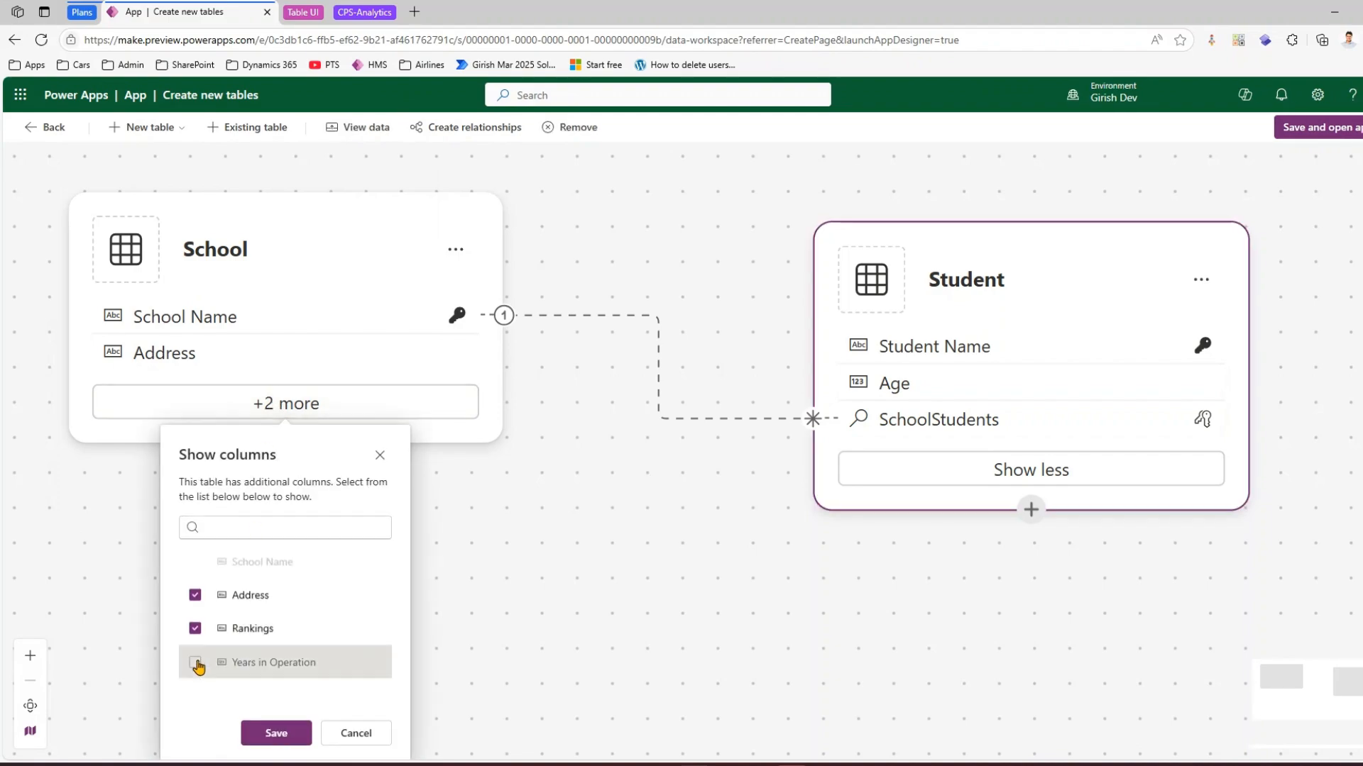
pyautogui.click(276, 738)
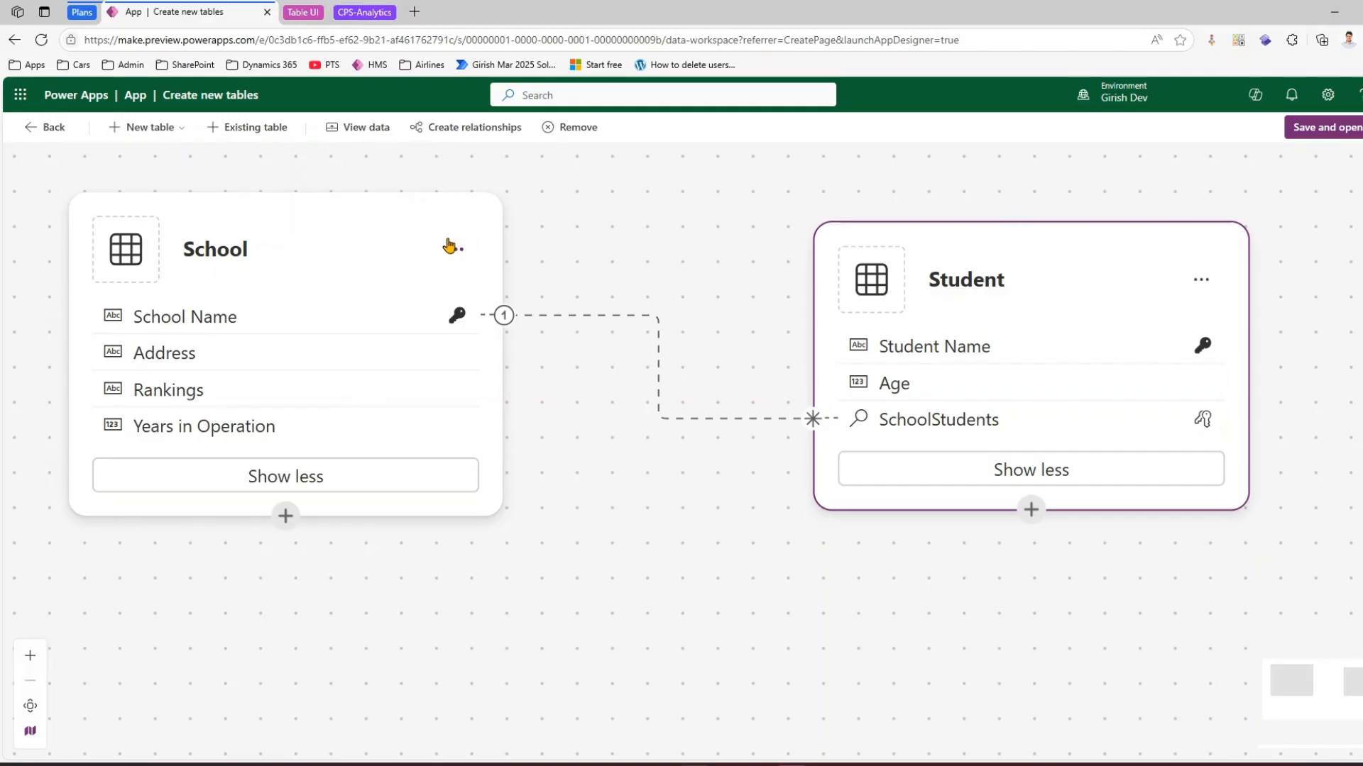
# - Rearrange the cards so School sits lower on the canvas and Student sits higher beside it
pyautogui.moveTo(345, 198); pyautogui.dragTo(471, 251)
pyautogui.moveTo(985, 259); pyautogui.dragTo(937, 199)
pyautogui.moveTo(545, 270); pyautogui.dragTo(468, 334)
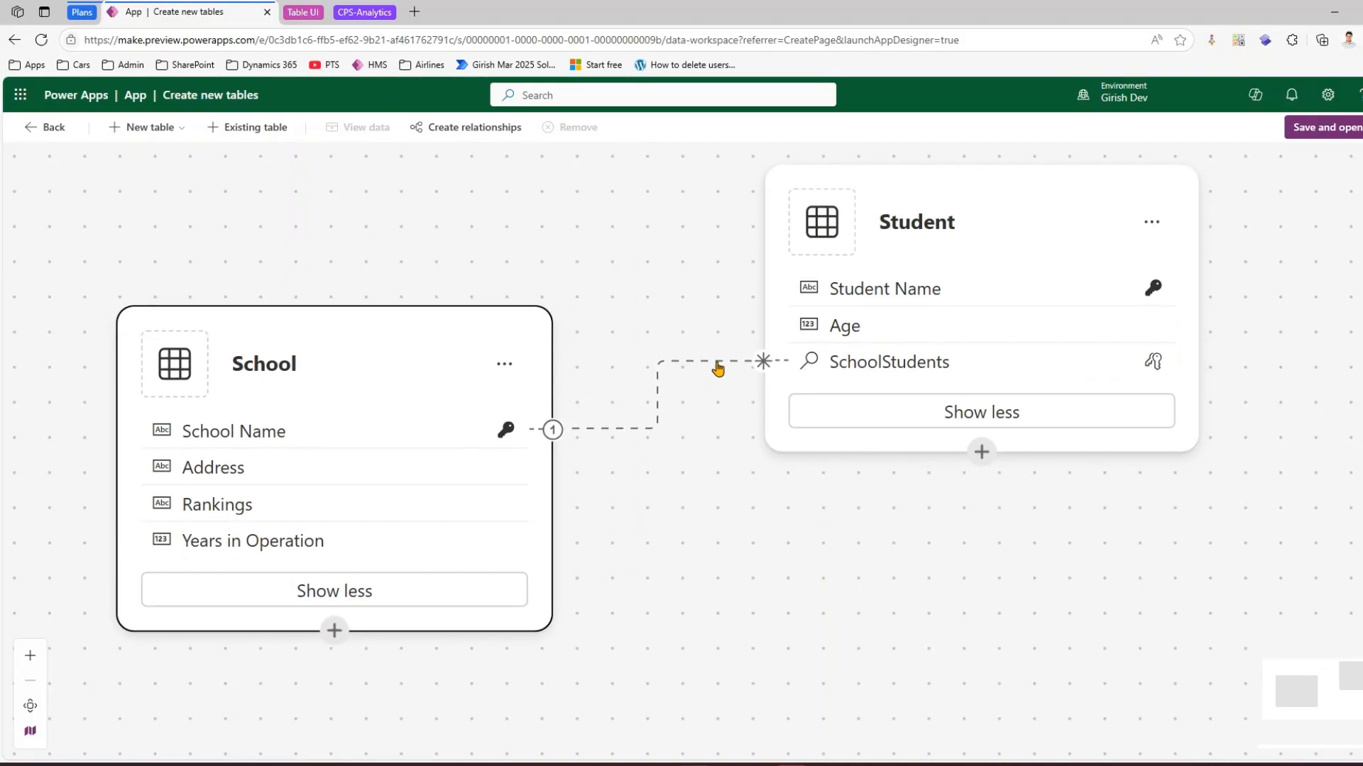
# - Open the Student table's row ownership settings and look at the available ownership types
pyautogui.click(1154, 224)
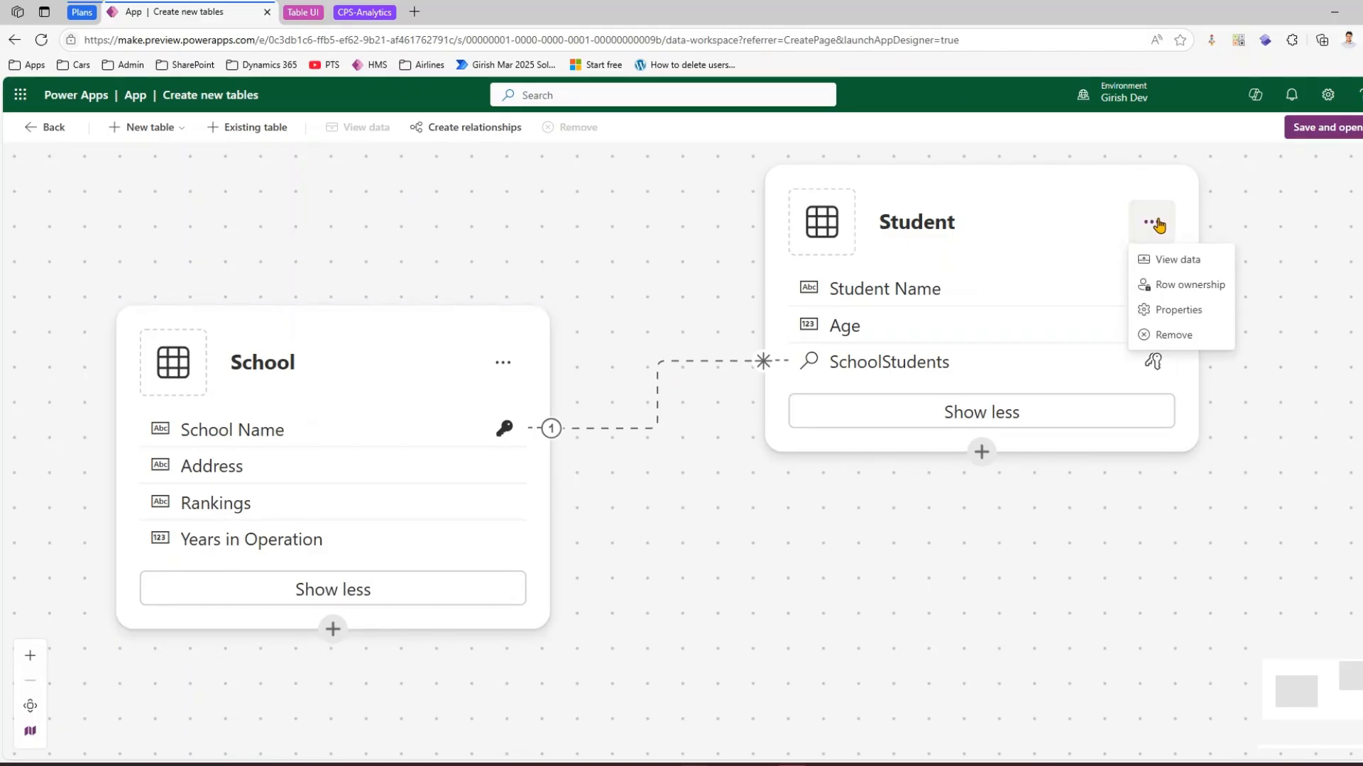
pyautogui.click(1190, 285)
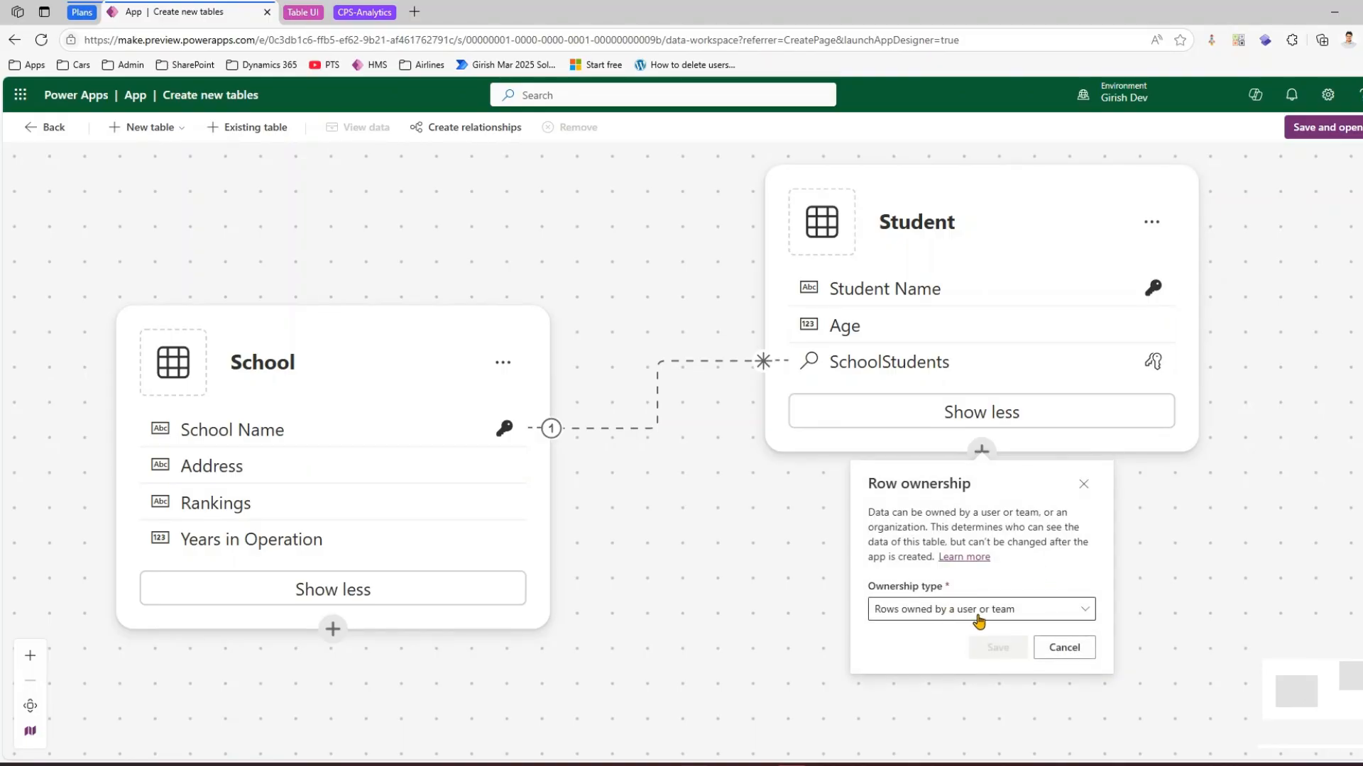
pyautogui.click(1079, 611)
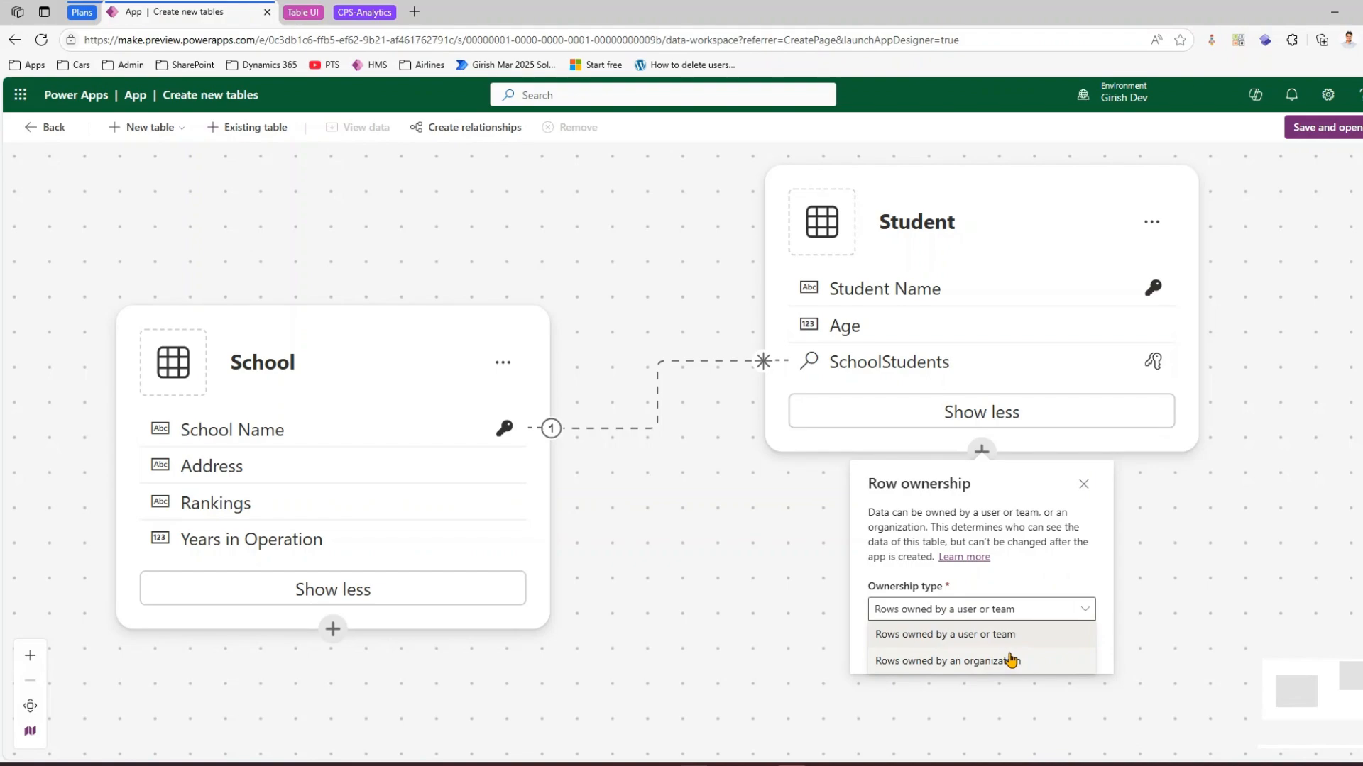
pyautogui.click(1099, 241)
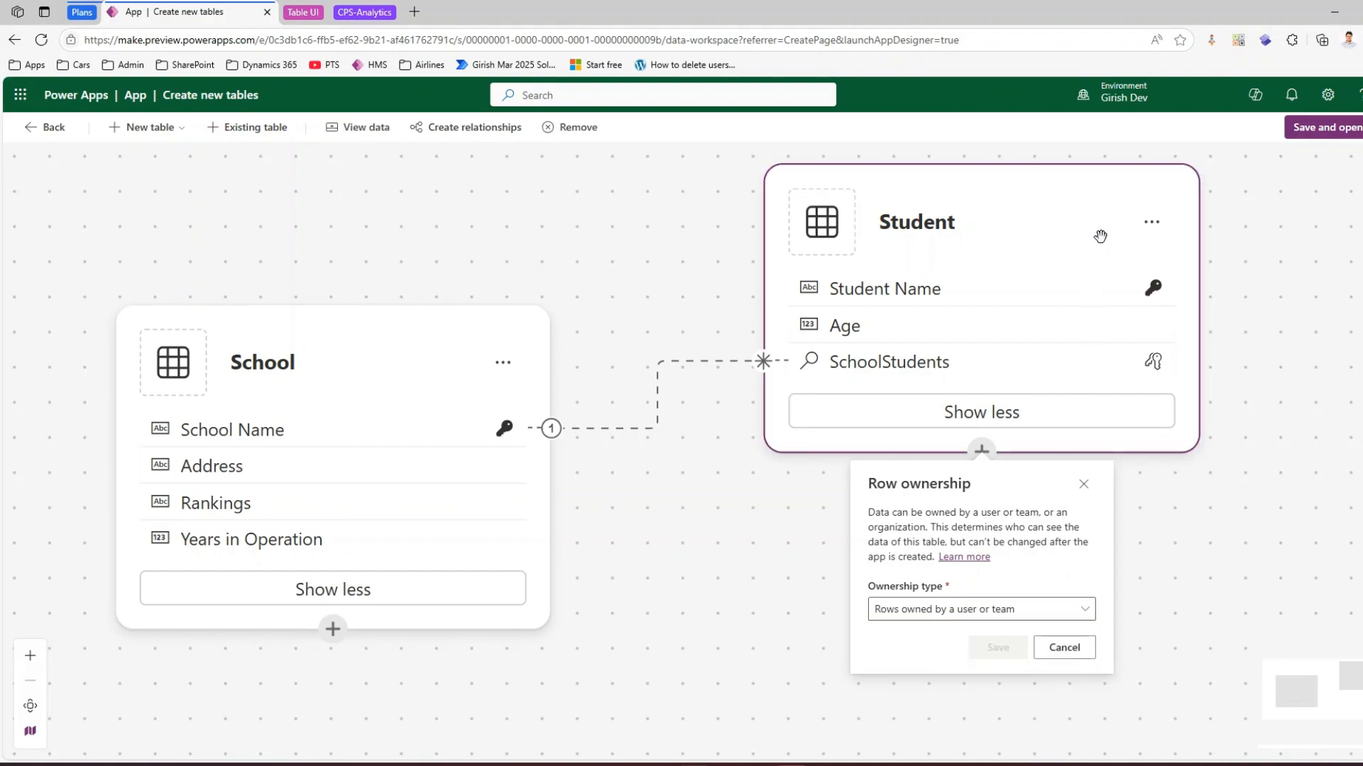
# - Display the Student table's data and fill the first row with a student name, age 15 and the school Divine Child Convent
pyautogui.click(1145, 228)
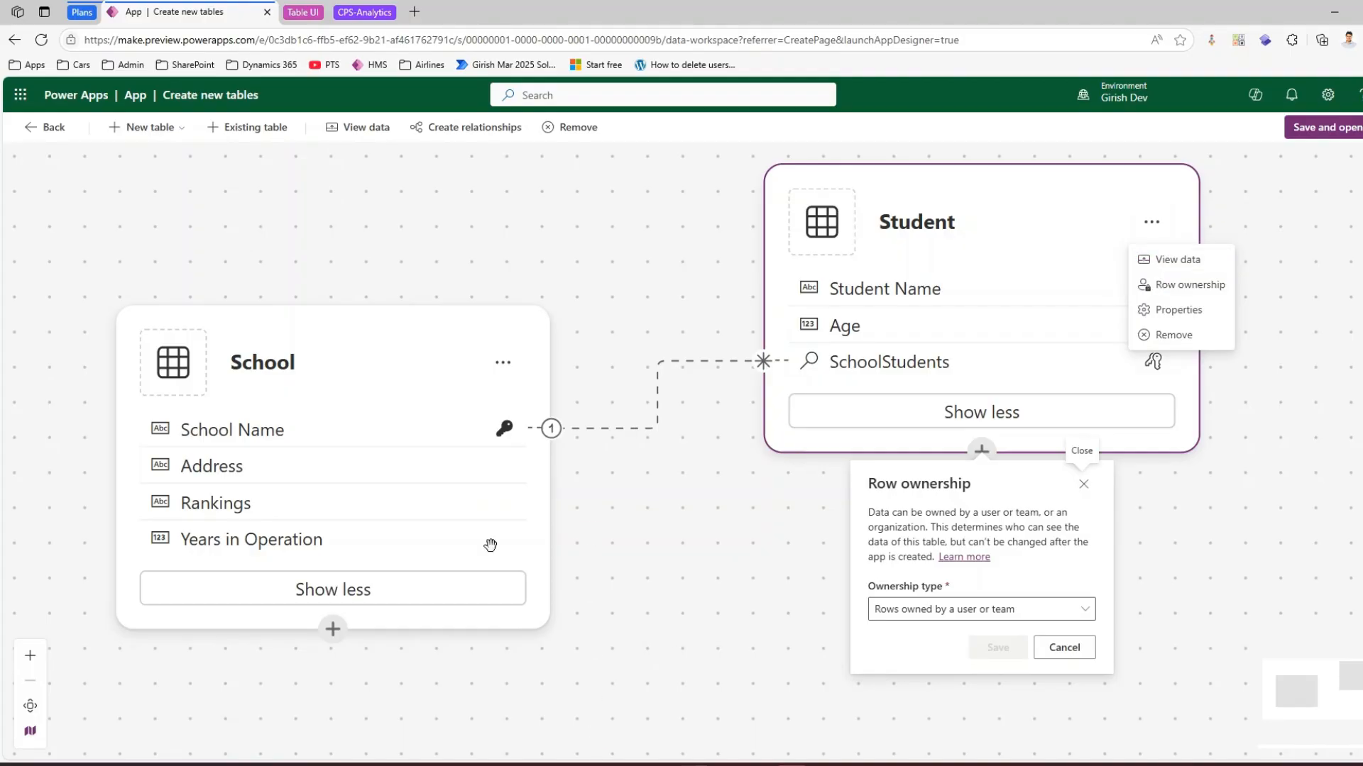
pyautogui.click(1178, 258)
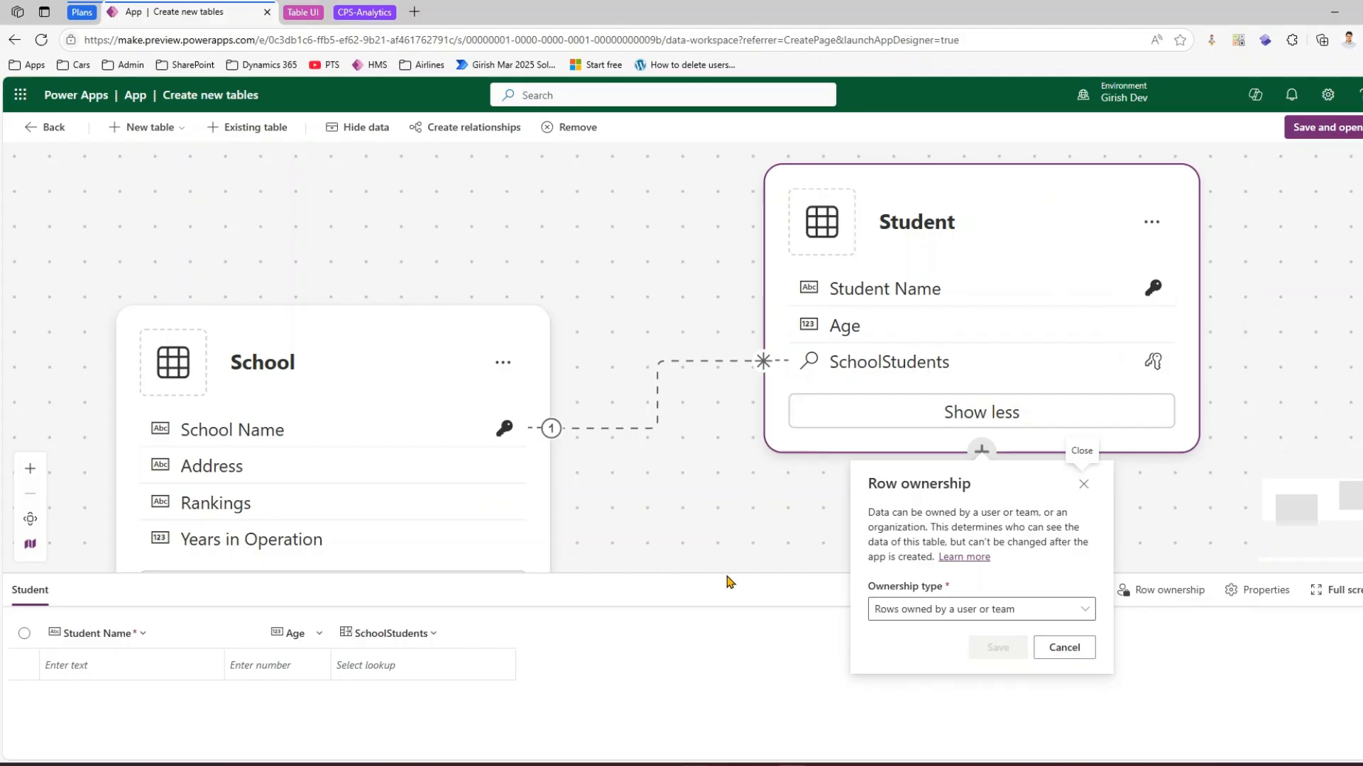
pyautogui.click(125, 665)
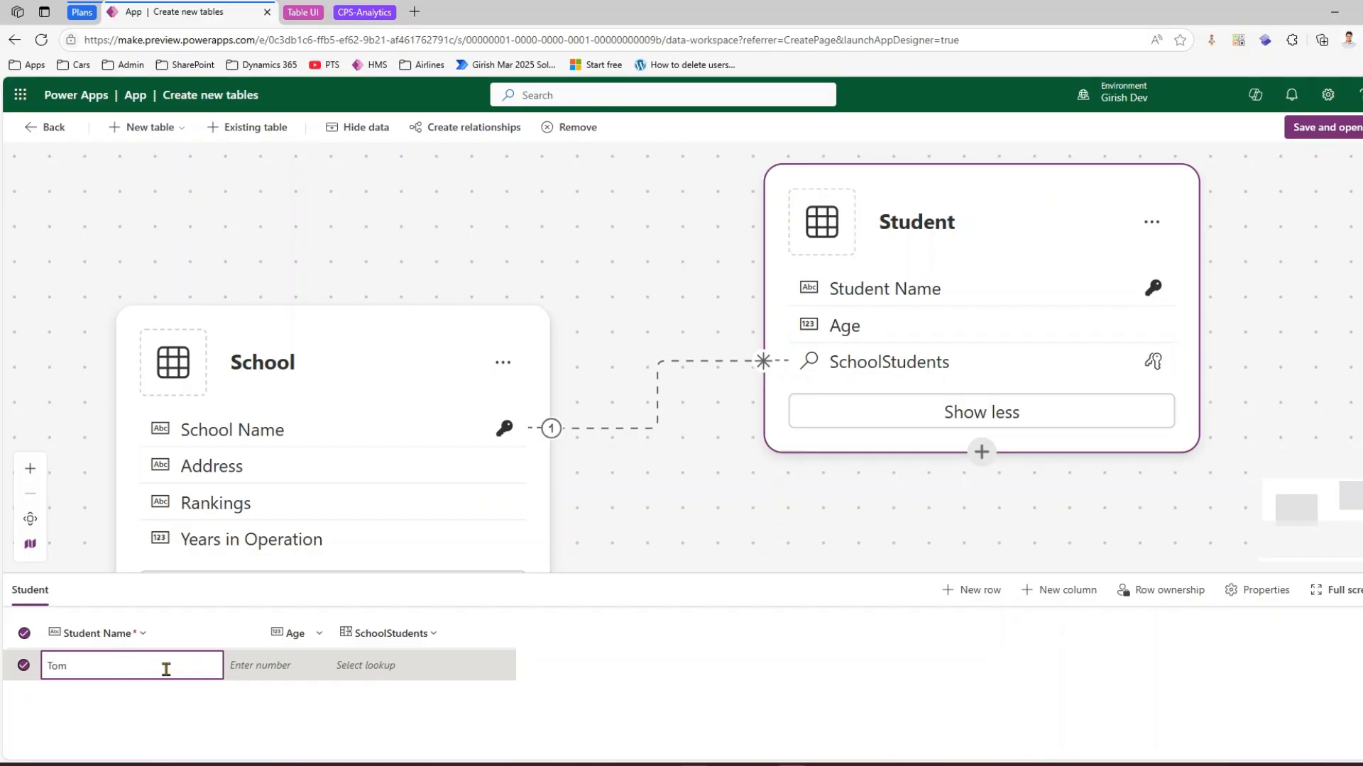
pyautogui.click(266, 673)
pyautogui.write('15')
pyautogui.click(390, 668)
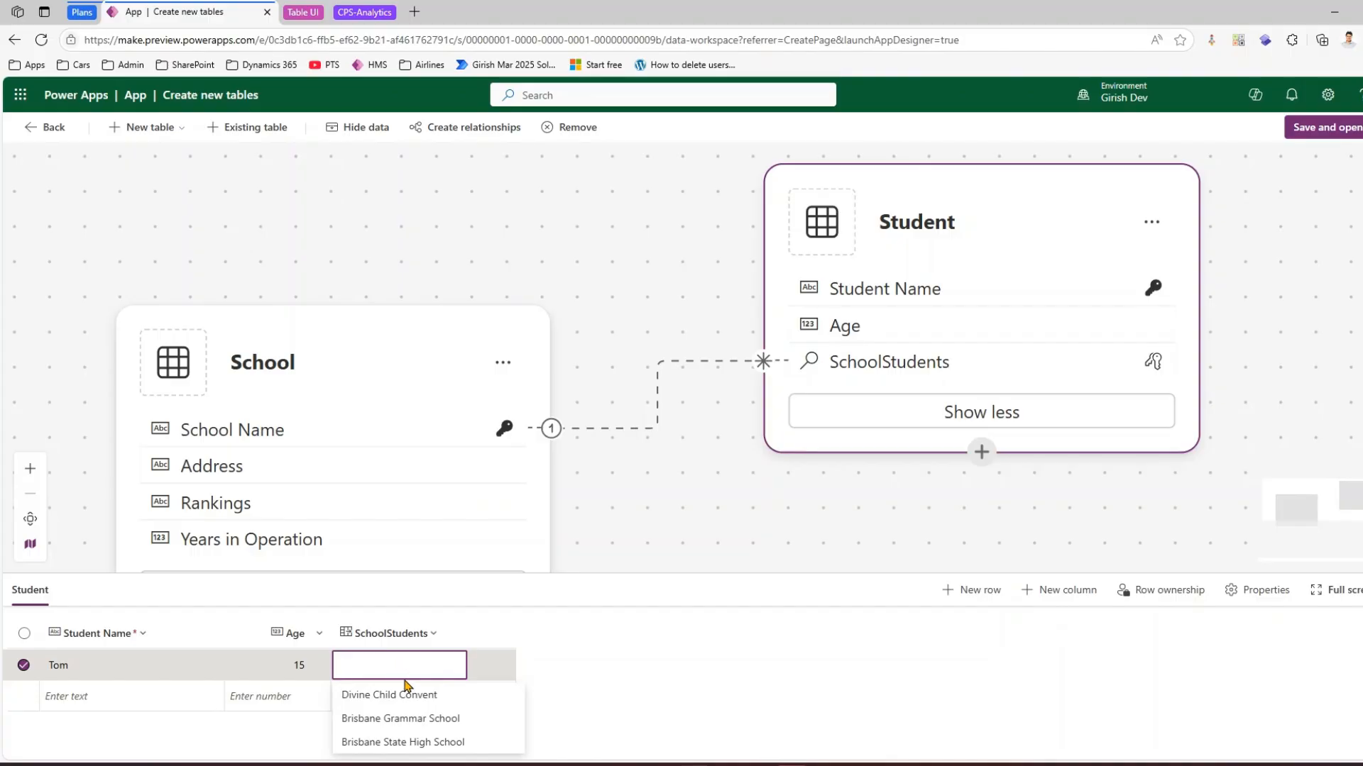
pyautogui.click(403, 696)
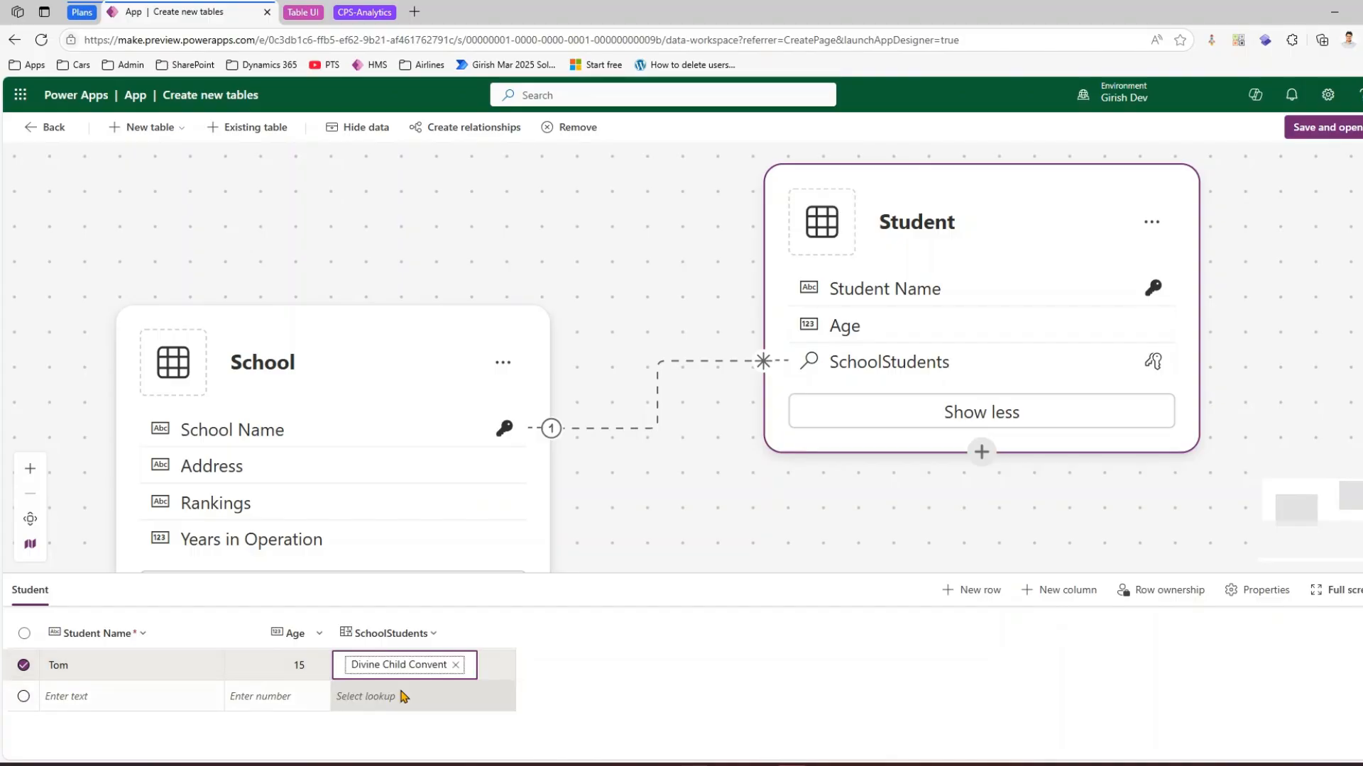
# - Fill the second Student row with a student name, age 12 and the school Brisbane State High School
pyautogui.click(159, 695)
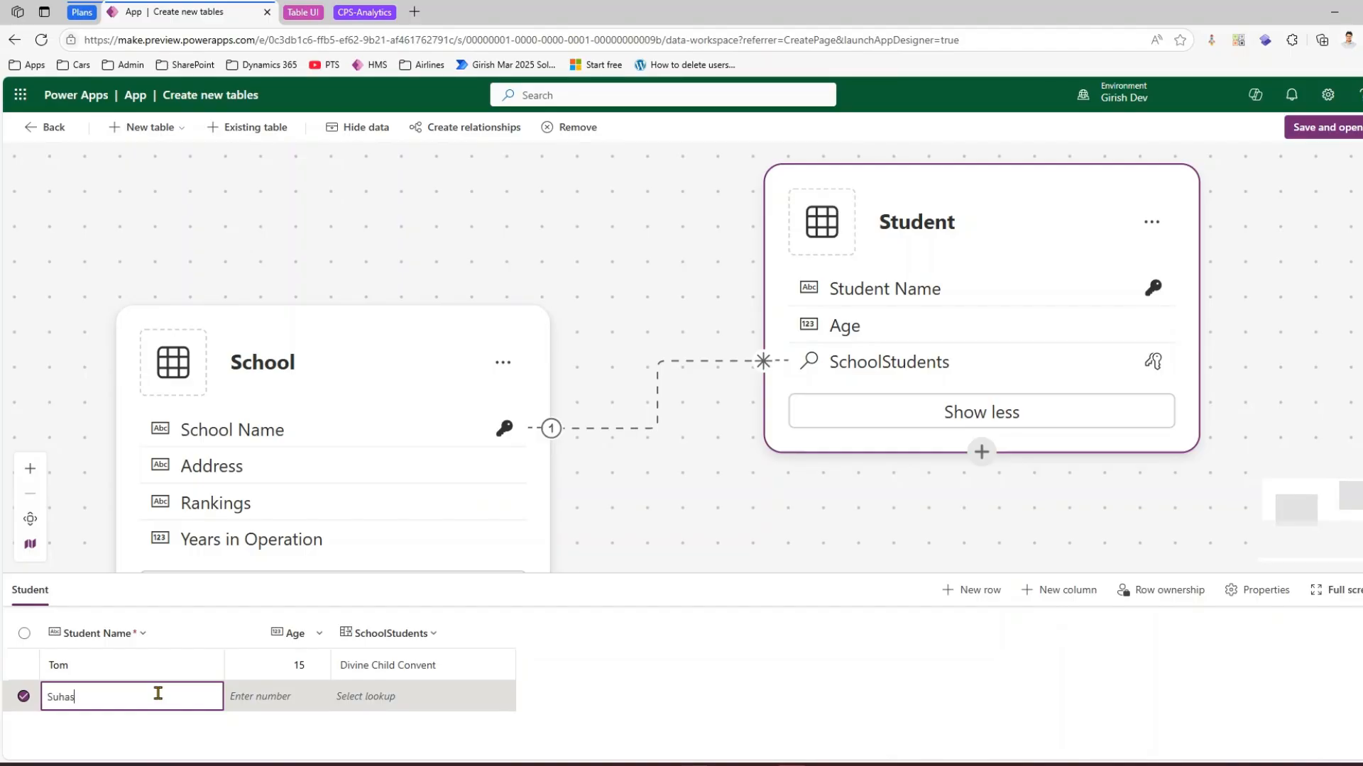
pyautogui.click(273, 696)
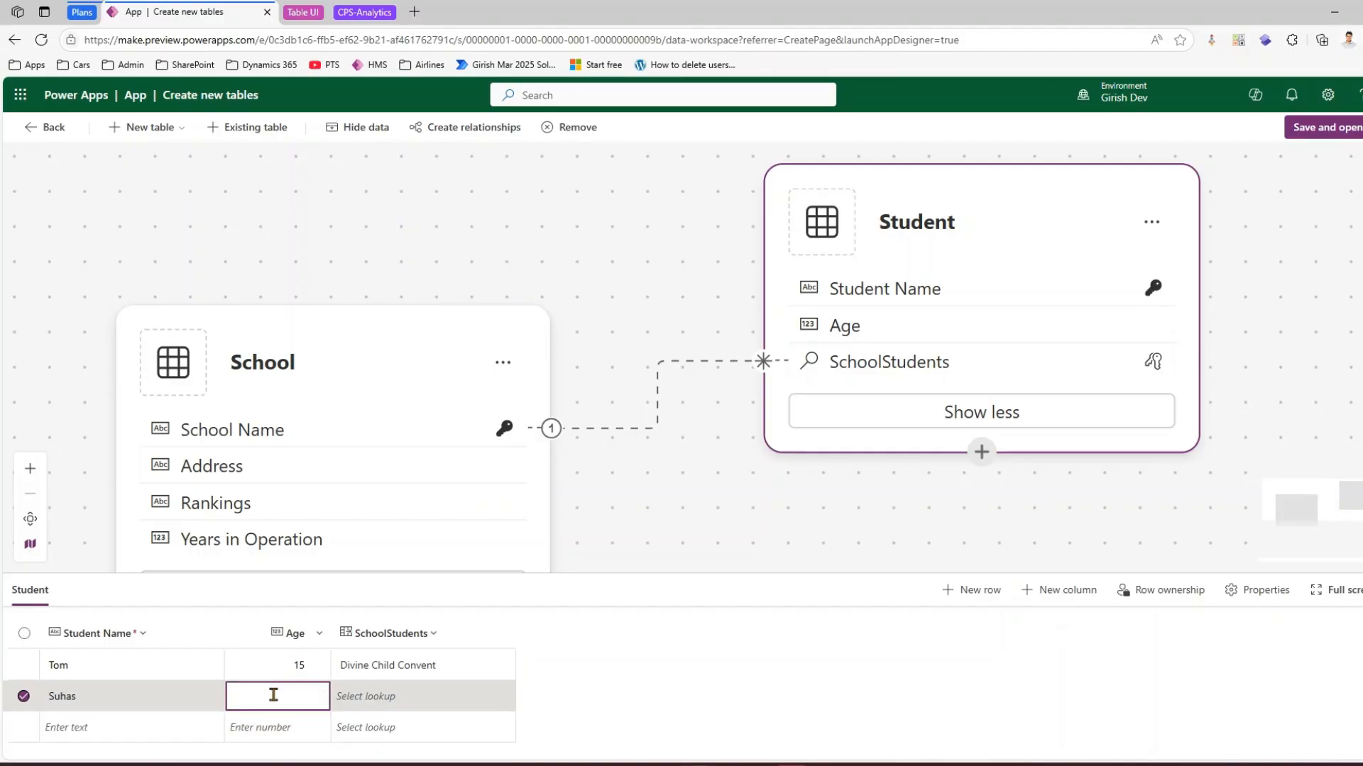
pyautogui.write('12')
pyautogui.click(440, 696)
pyautogui.click(419, 667)
# - Fill the third Student row with a student name, age 13 and the school Brisbane Grammar School
pyautogui.click(168, 731)
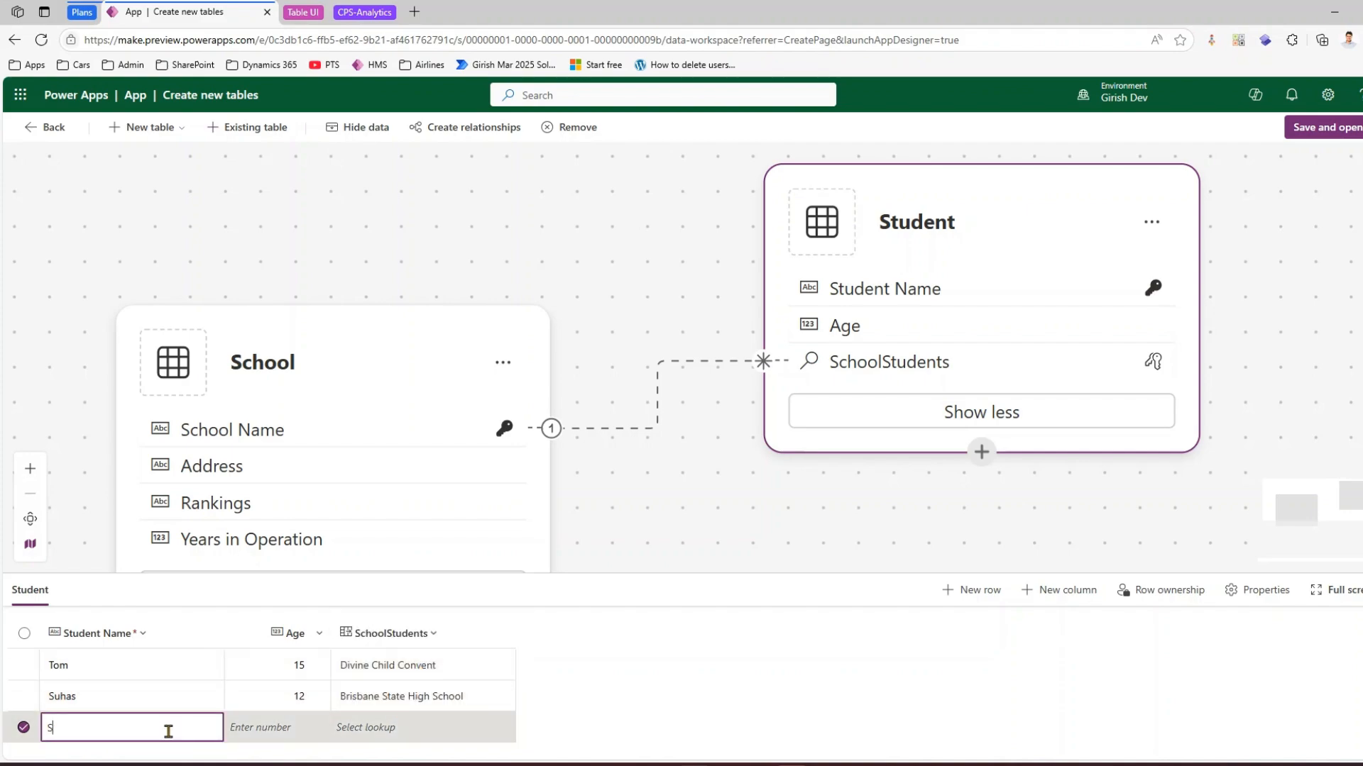
pyautogui.write('Steve')
pyautogui.click(315, 728)
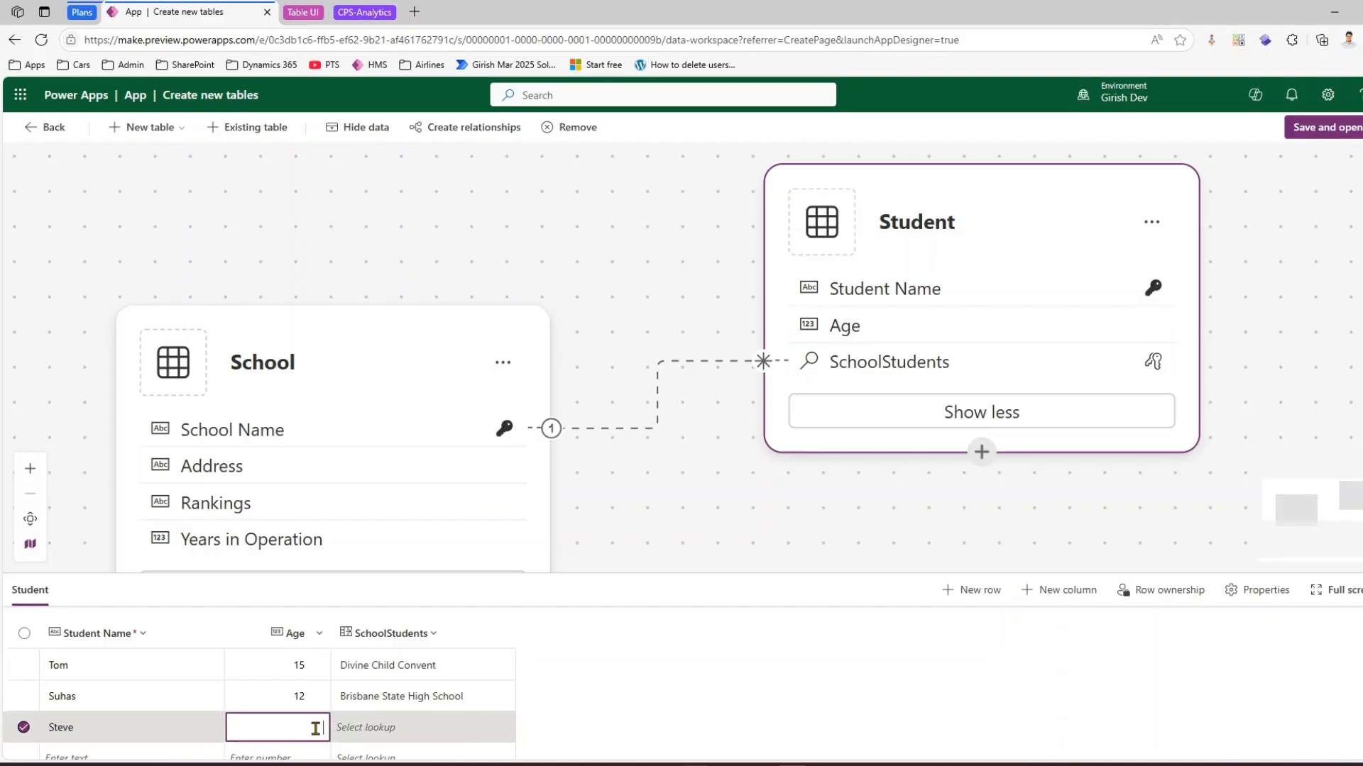
pyautogui.write('13')
pyautogui.click(384, 724)
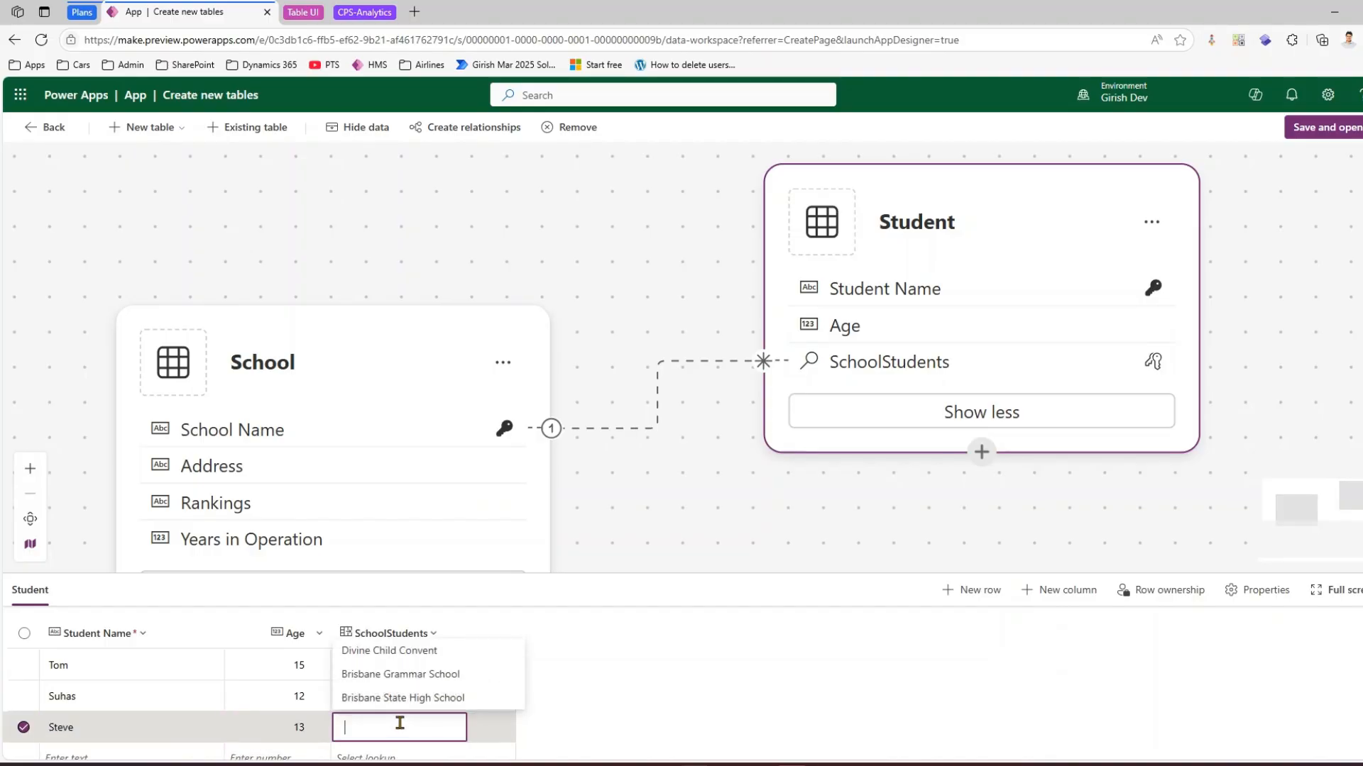
pyautogui.click(401, 674)
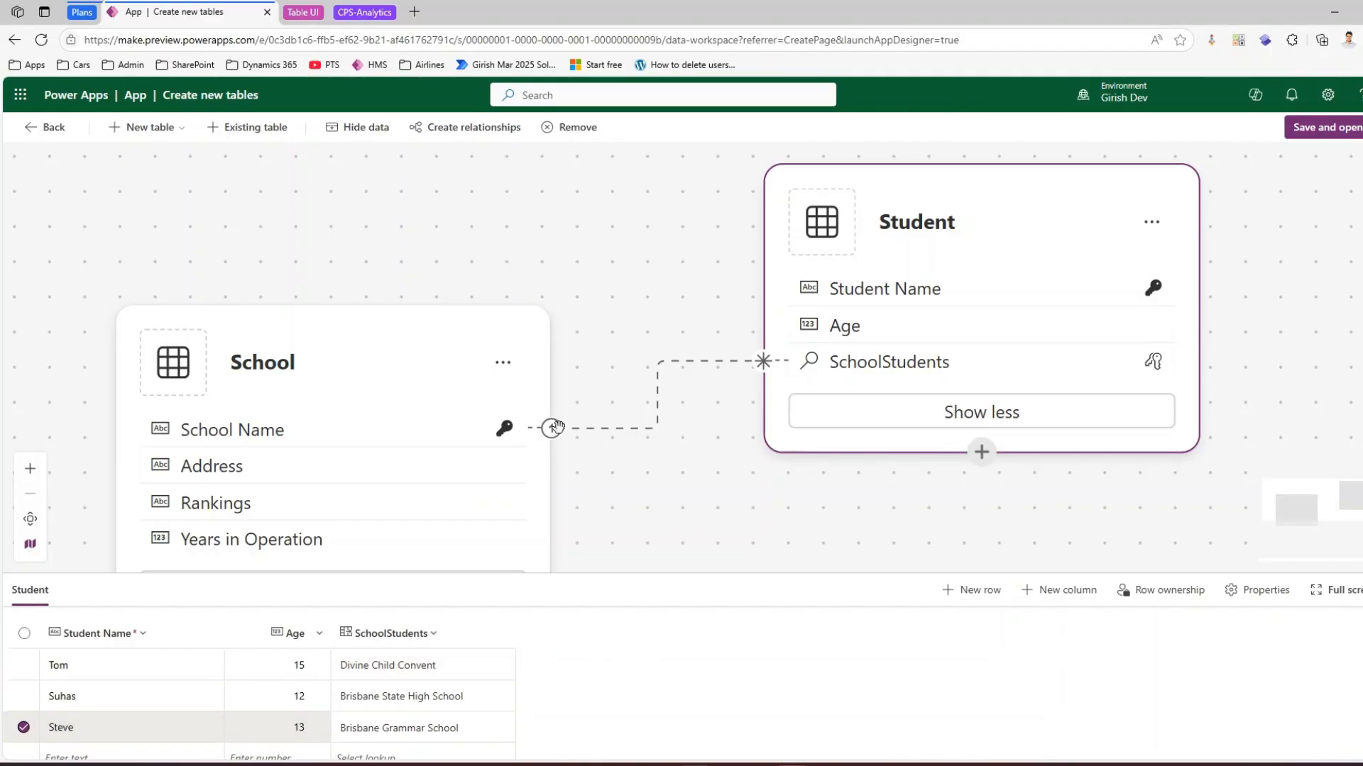
# - Choose a canvas app as the app type, then save the tables and open the generated app
pyautogui.click(431, 323)
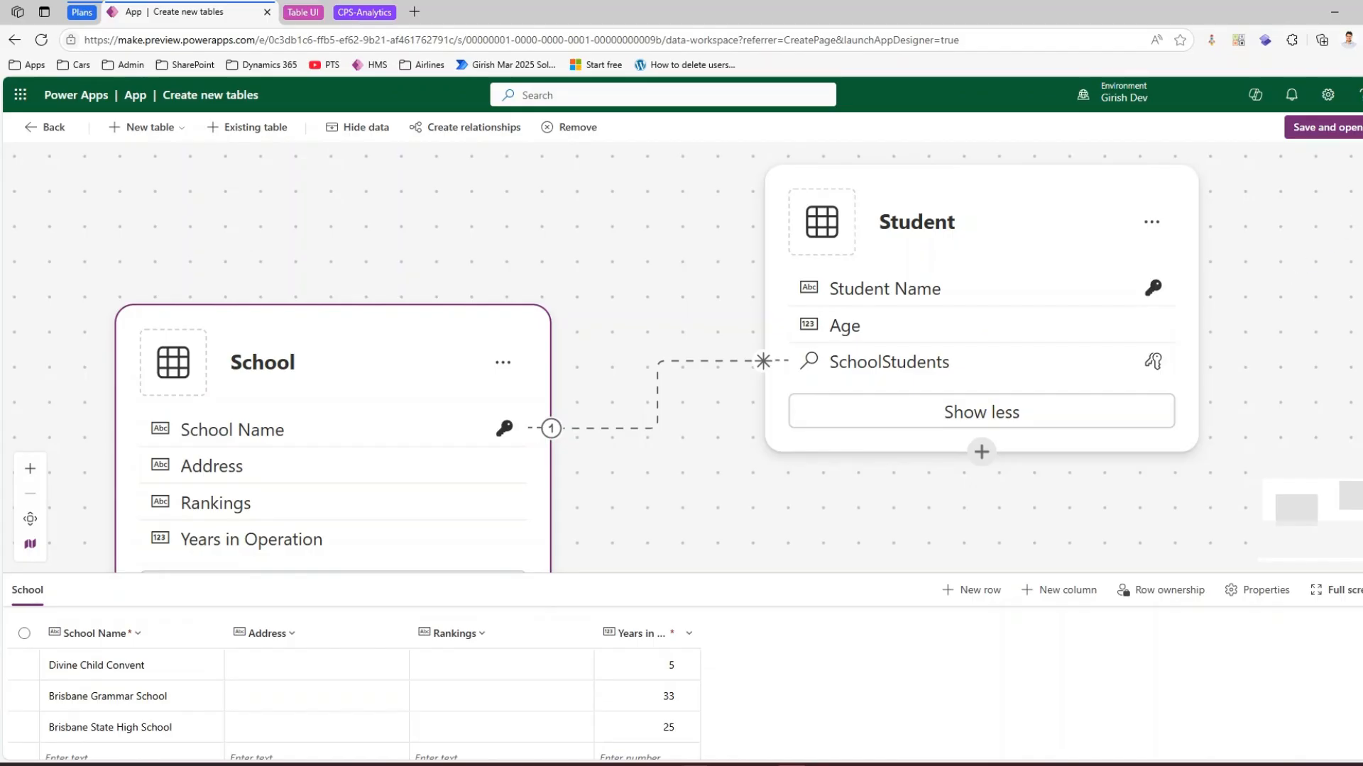
pyautogui.click(1345, 129)
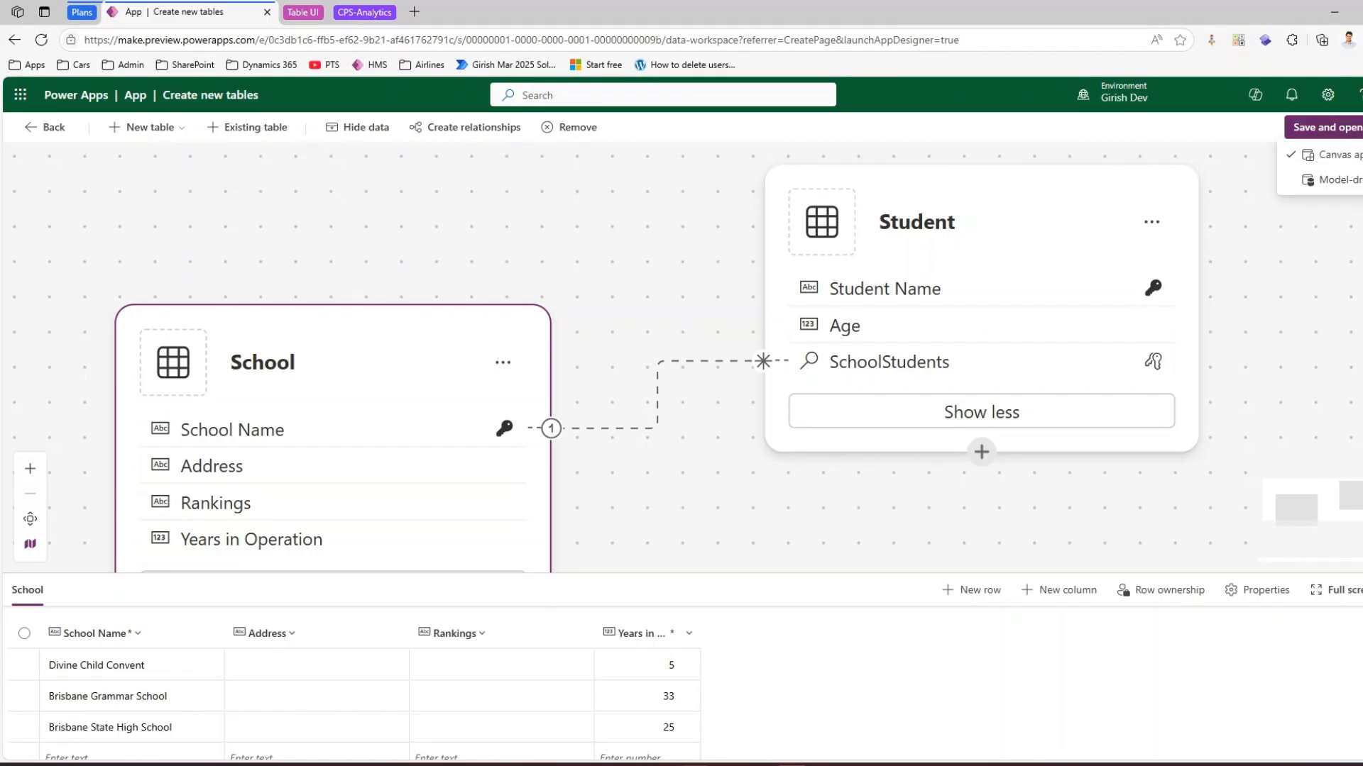
pyautogui.click(1338, 229)
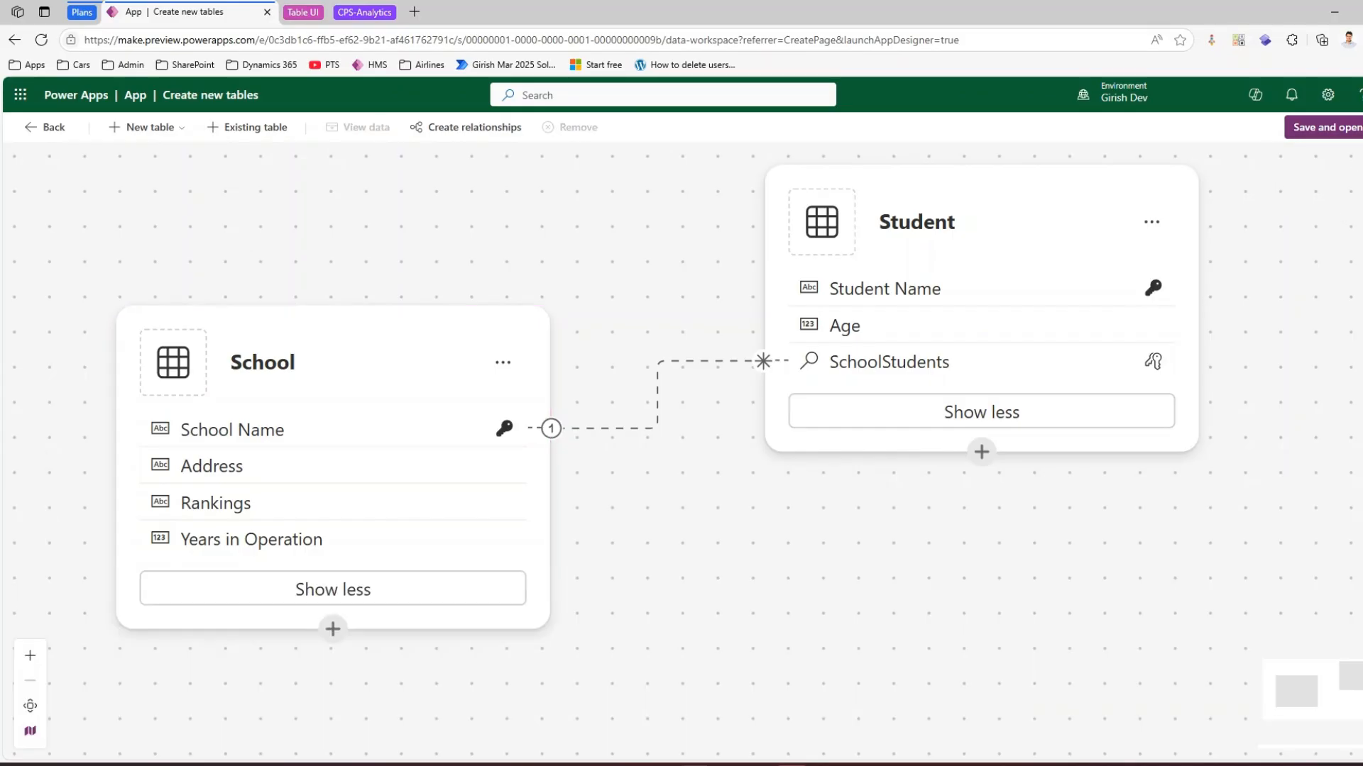
pyautogui.click(1348, 128)
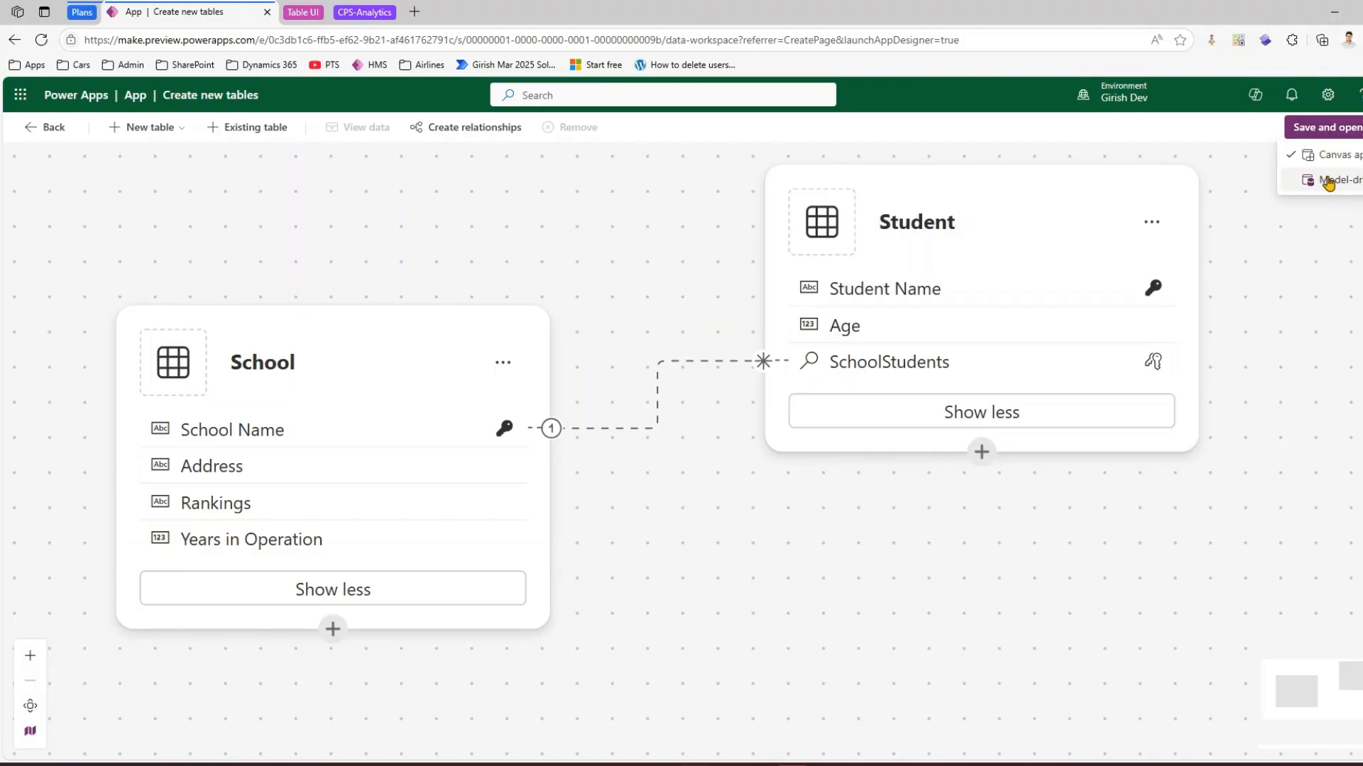
pyautogui.click(1331, 155)
pyautogui.click(1334, 131)
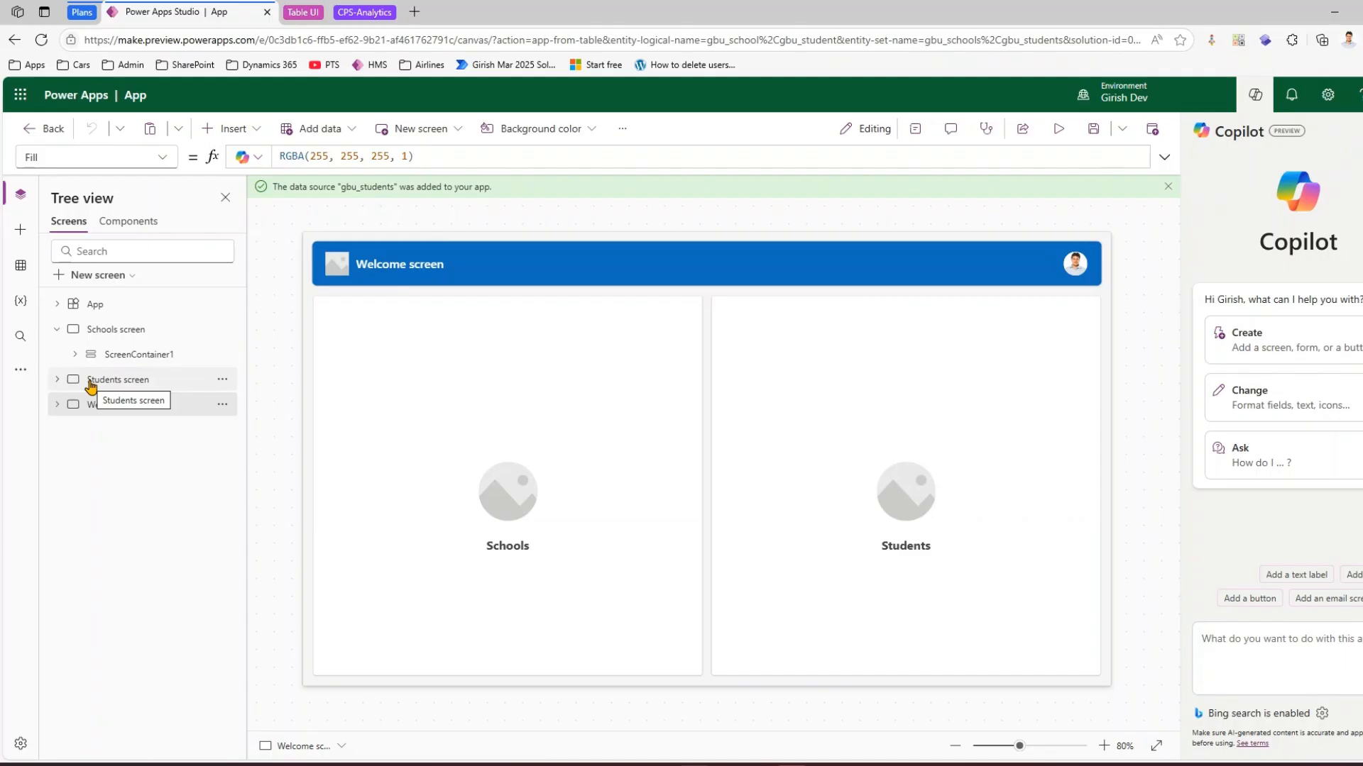
# - Look at the Students and Welcome screens and preview the student records in the running app
pyautogui.click(168, 385)
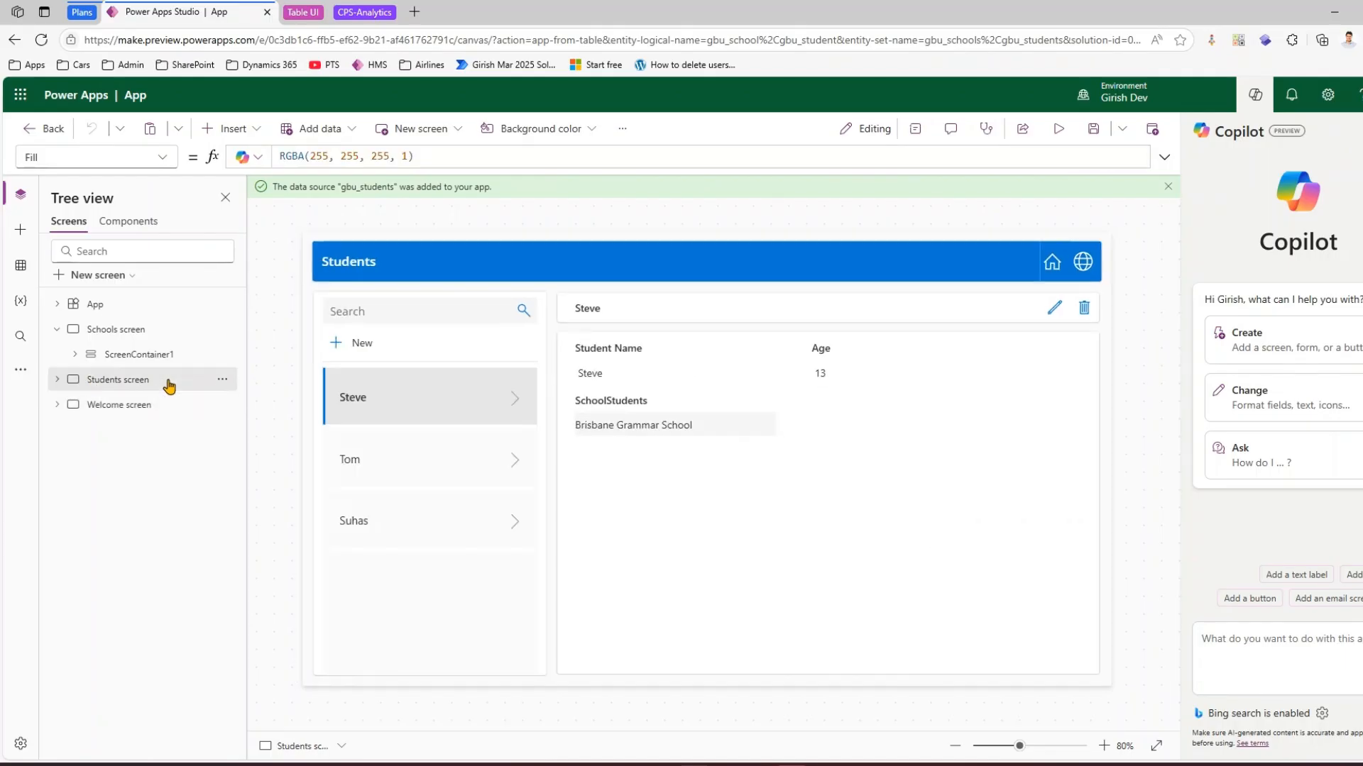
pyautogui.click(171, 406)
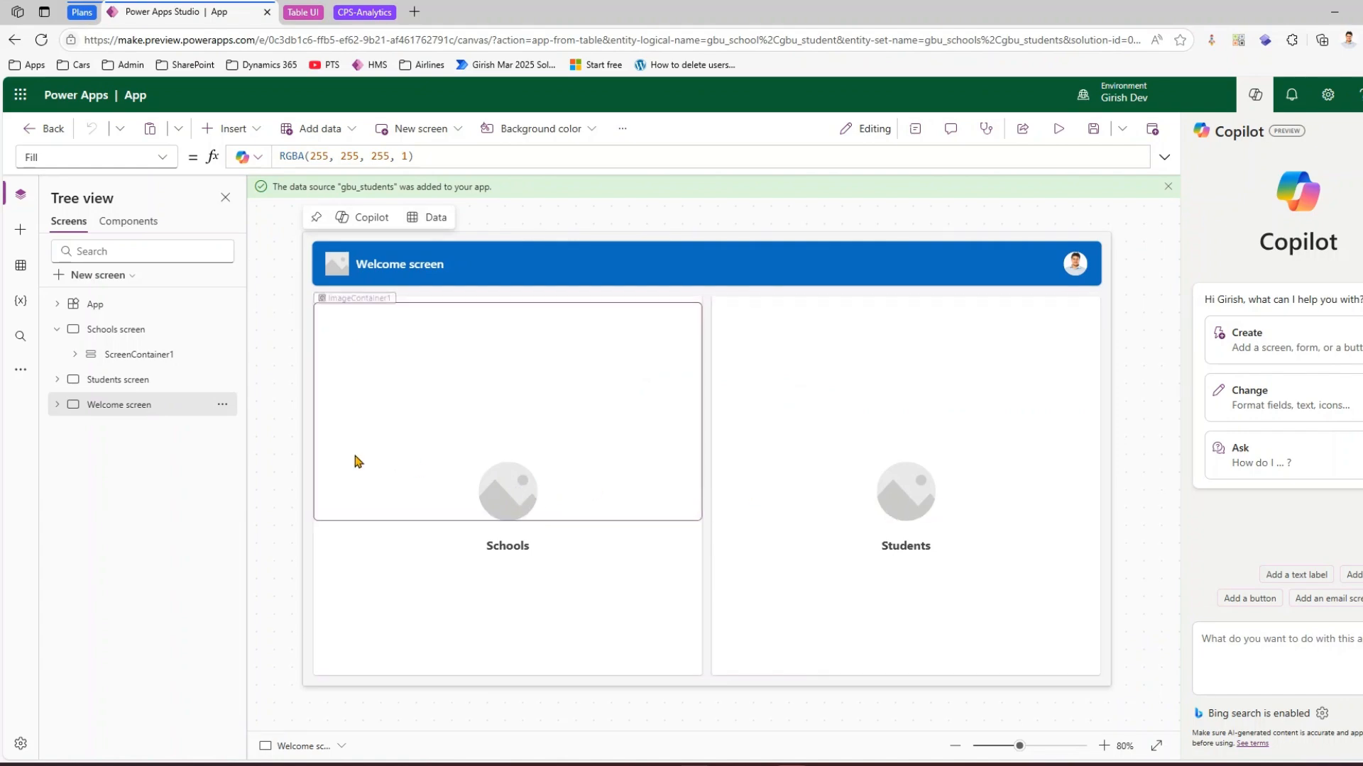
pyautogui.click(125, 387)
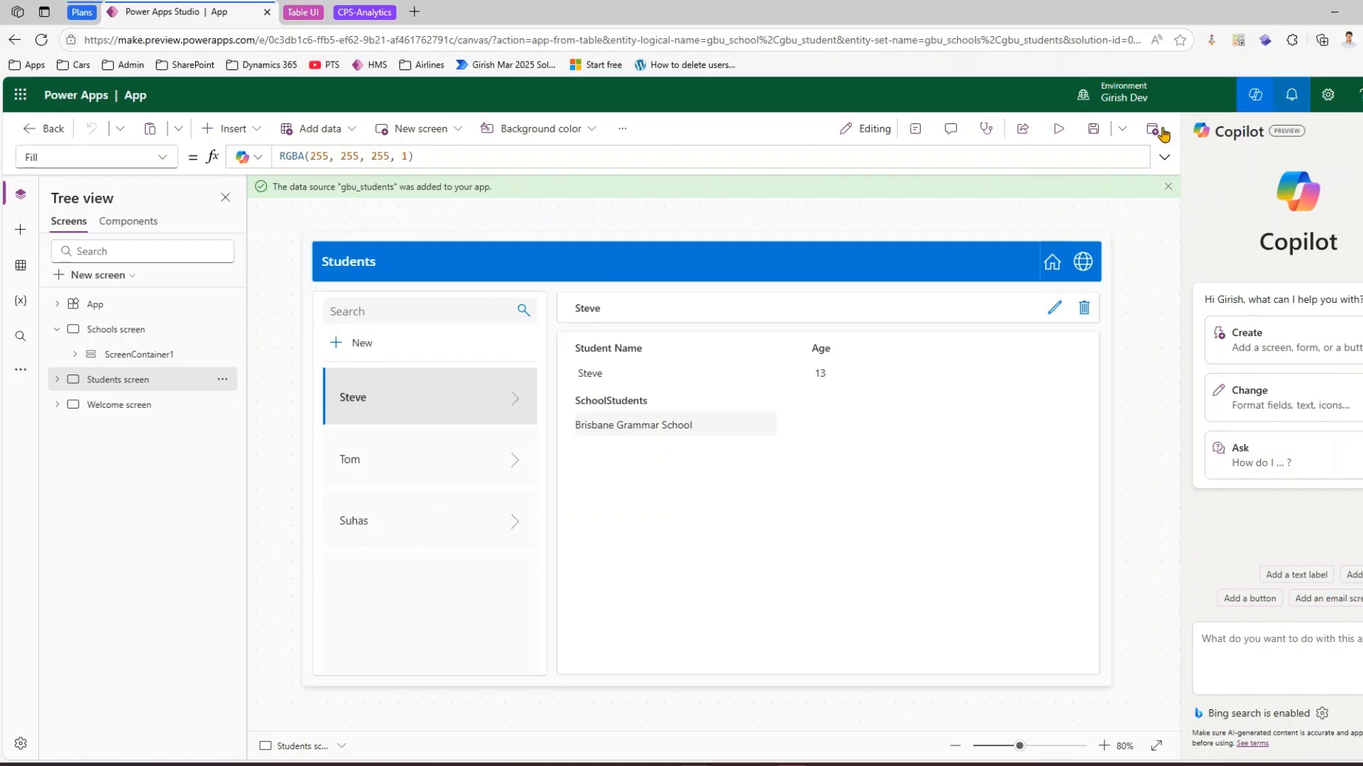
pyautogui.click(1058, 130)
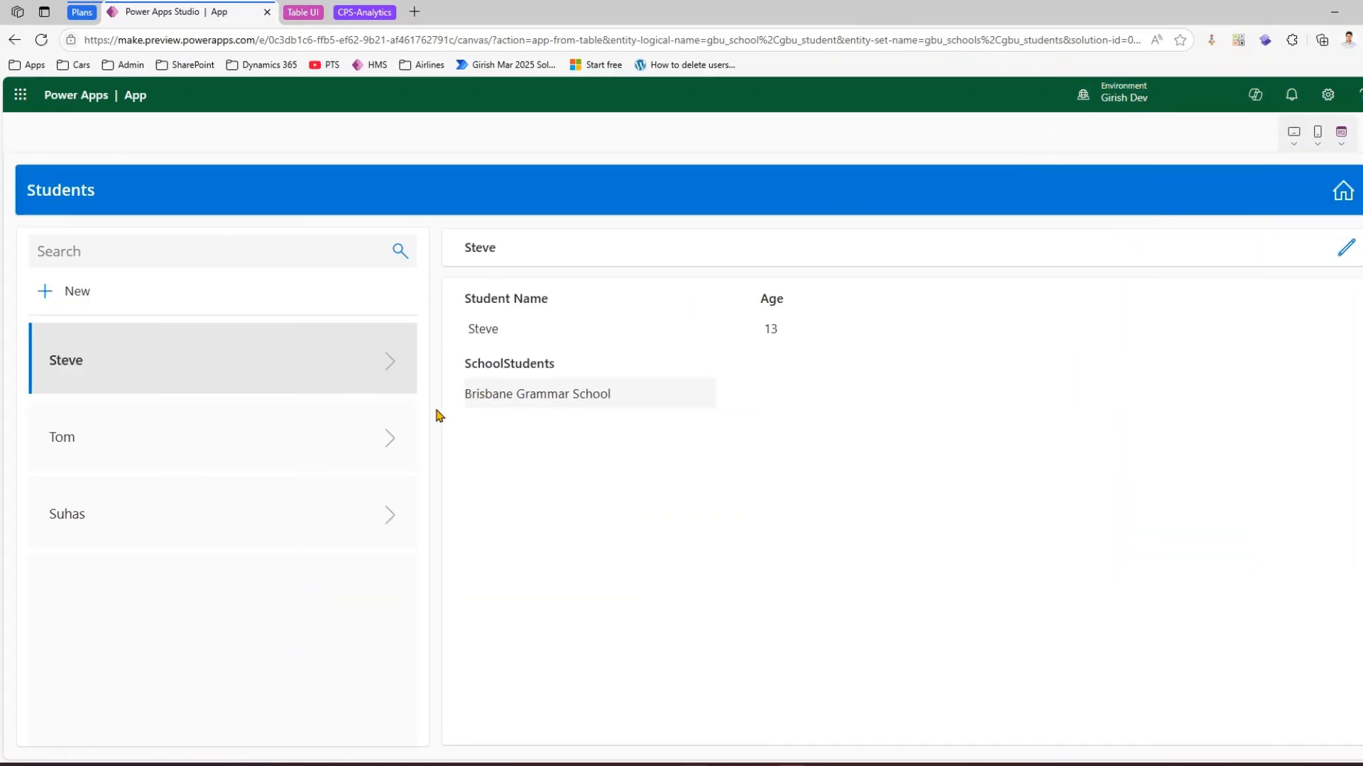
pyautogui.click(395, 439)
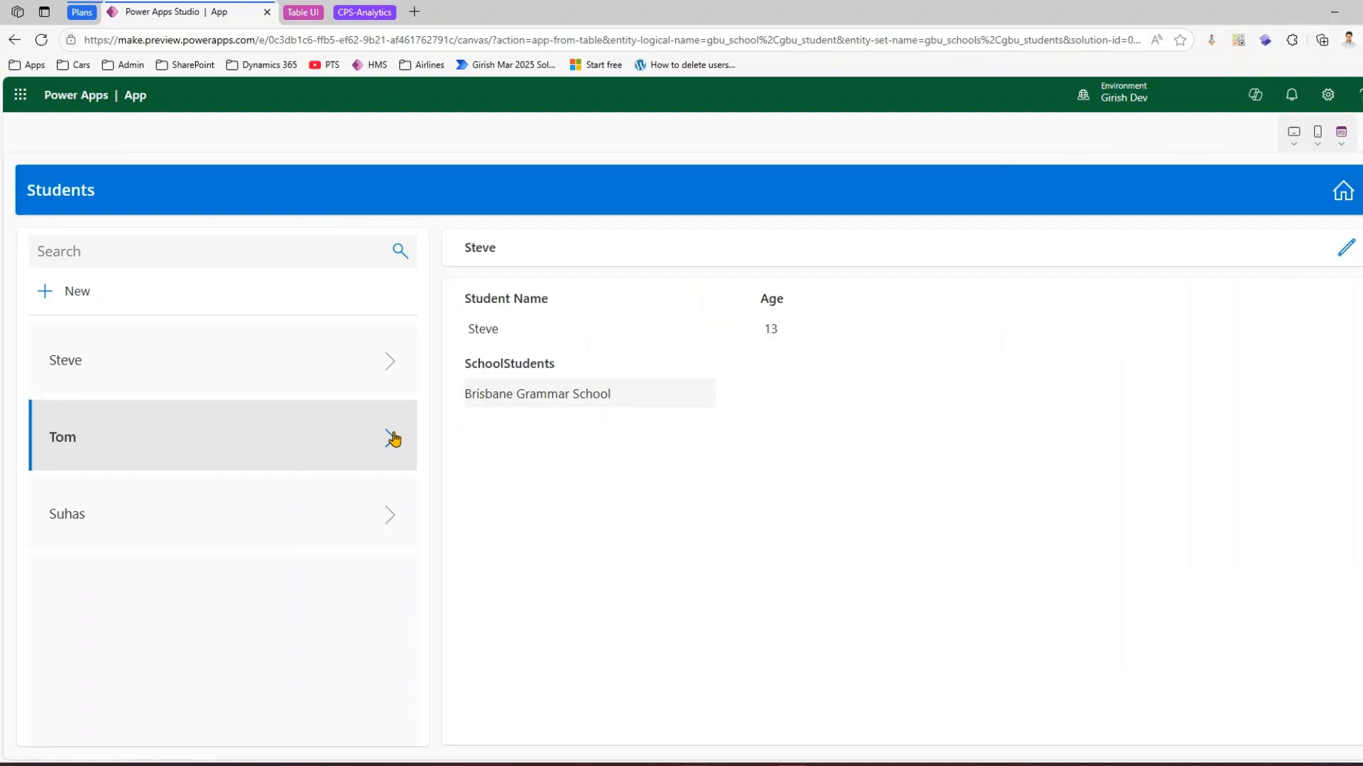
pyautogui.click(392, 524)
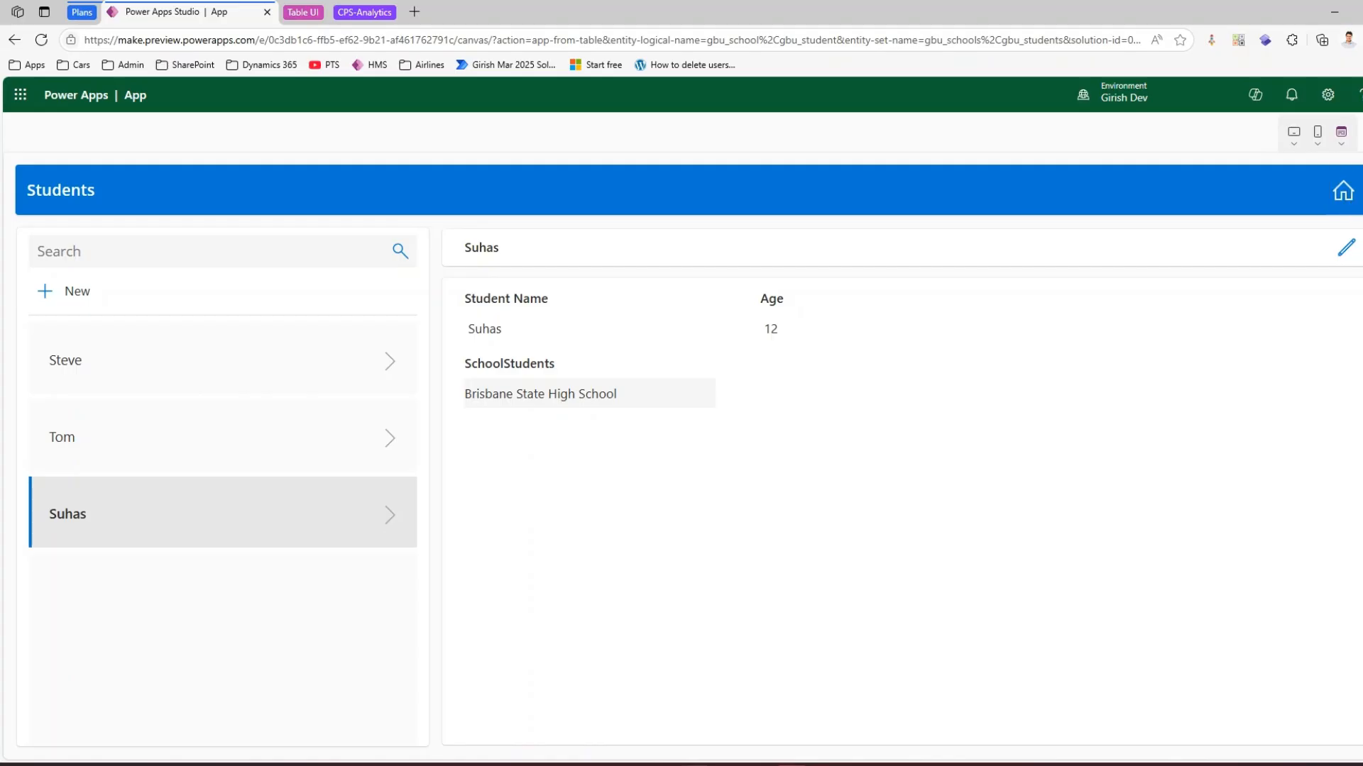
pyautogui.click(1340, 133)
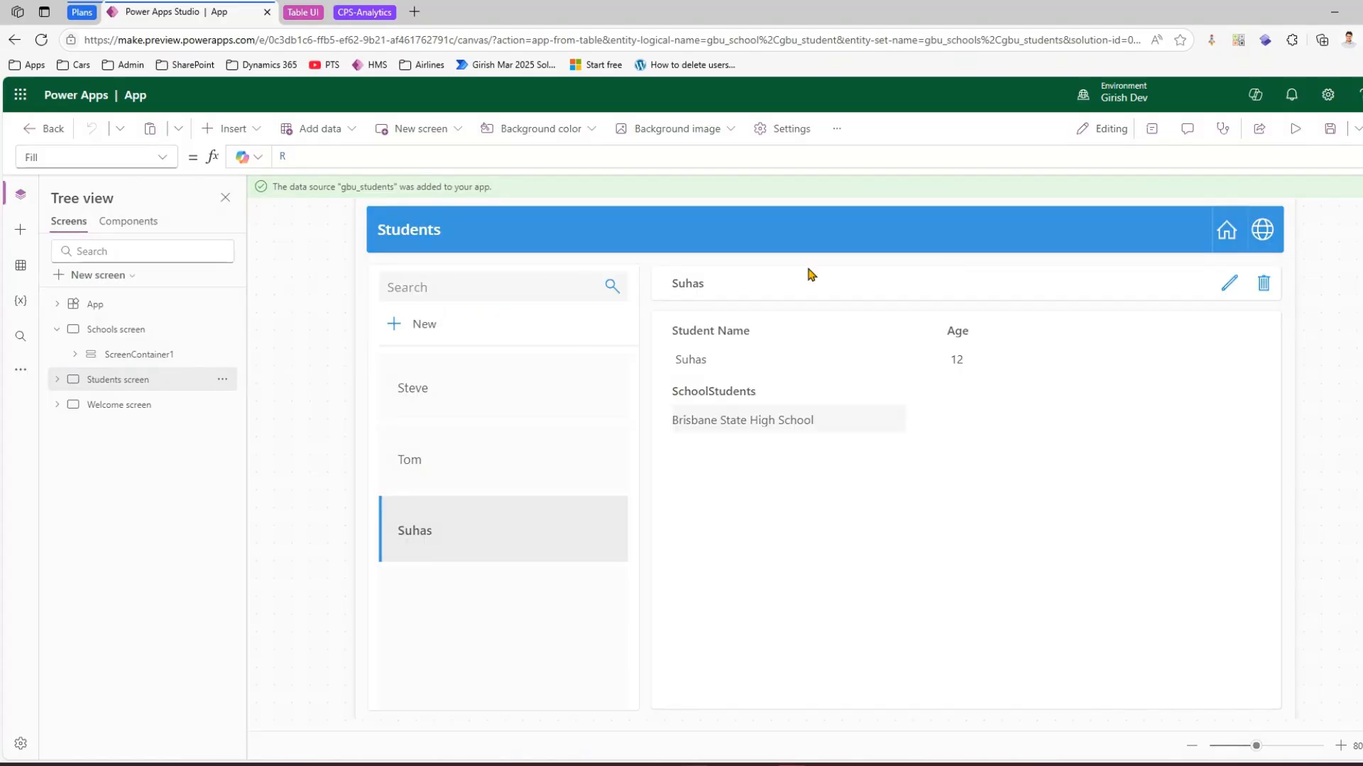
pyautogui.click(752, 482)
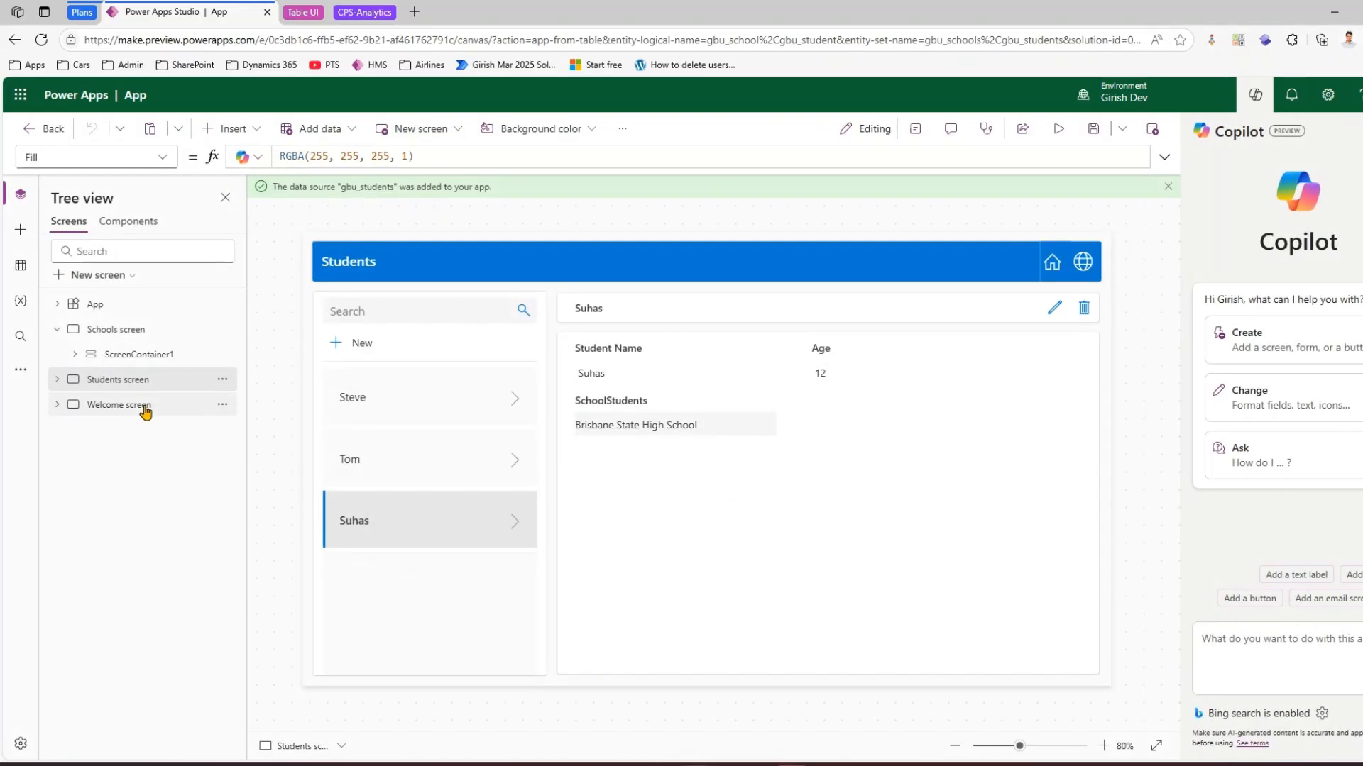
# - Close the Copilot pane and preview the Schools screen, looking through the individual school records
pyautogui.click(144, 409)
pyautogui.click(124, 333)
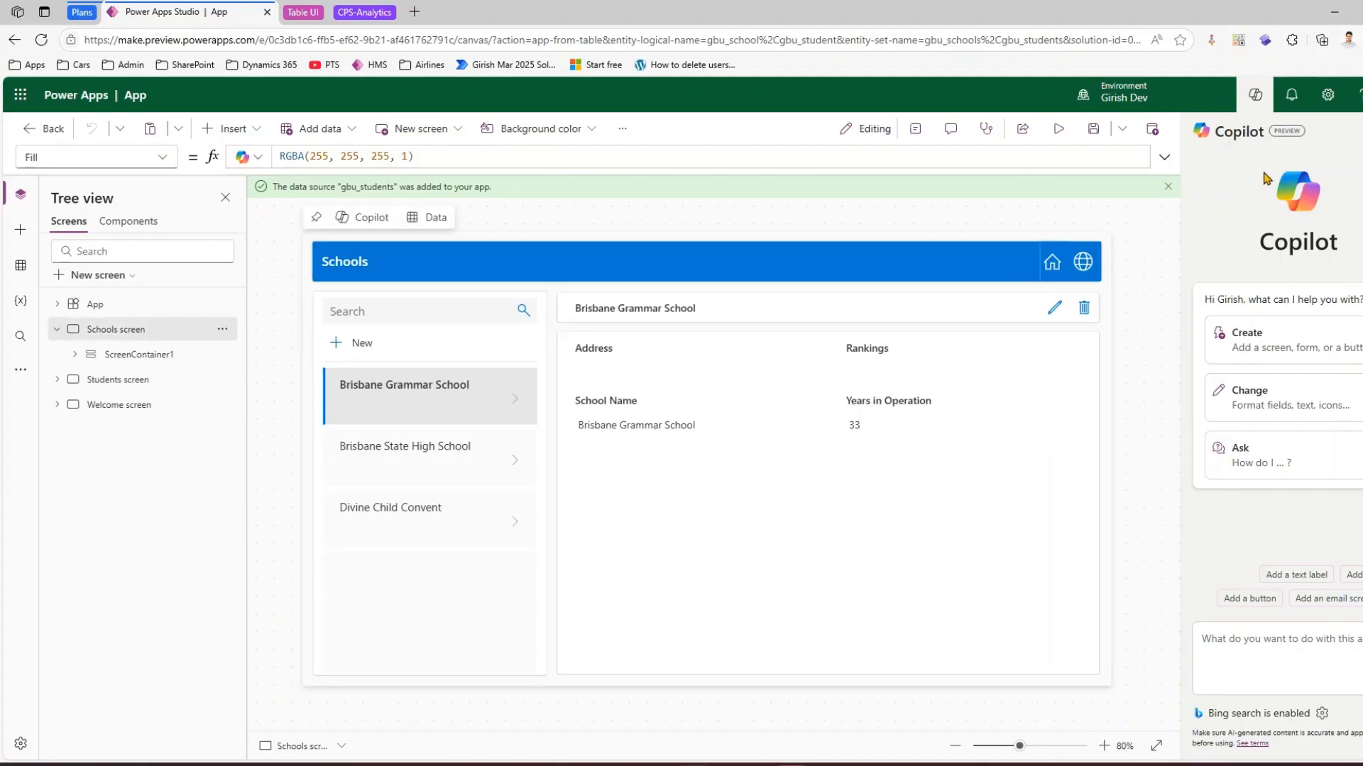
pyautogui.click(1362, 132)
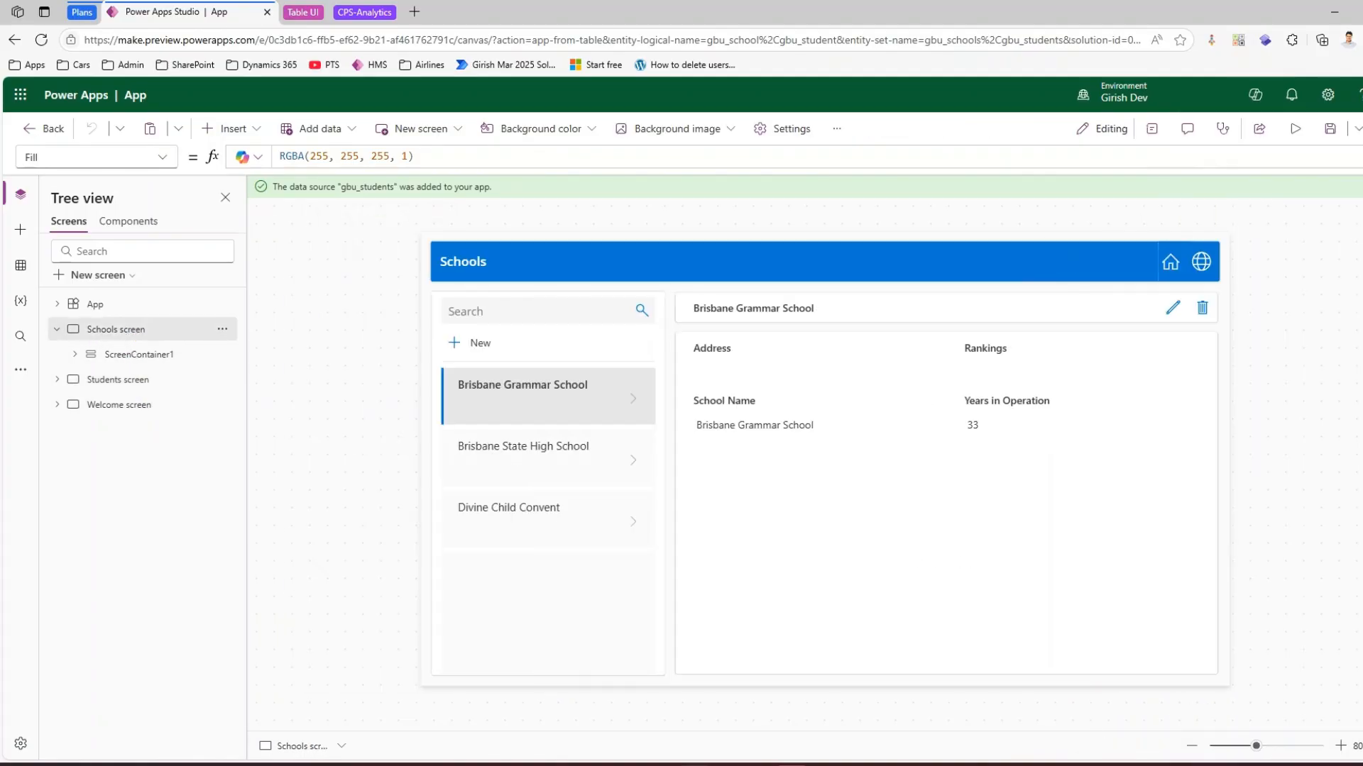
pyautogui.click(1287, 131)
pyautogui.click(389, 436)
pyautogui.click(381, 504)
pyautogui.click(382, 441)
pyautogui.click(301, 334)
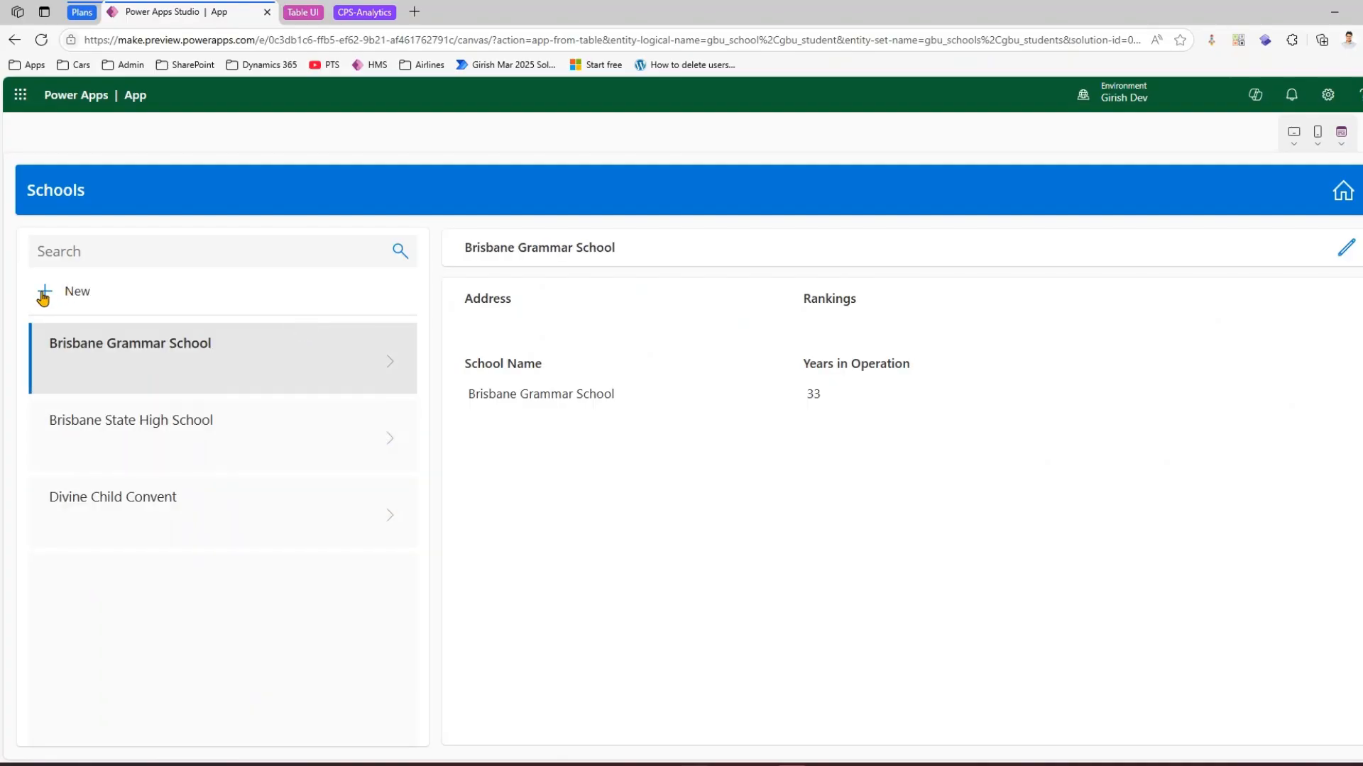
# - Add a school record named Coorparoo School with 34 years in operation, save it and leave the preview
pyautogui.click(44, 297)
pyautogui.click(561, 392)
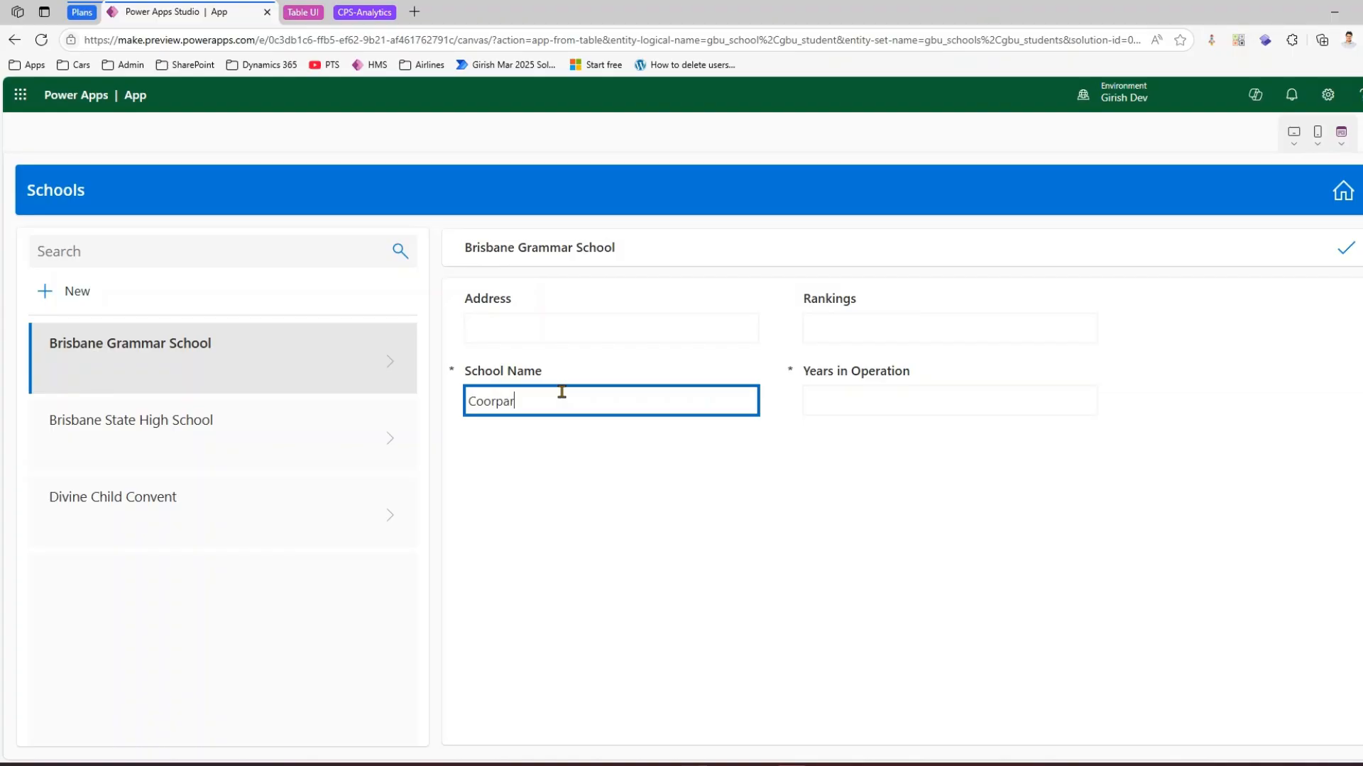
pyautogui.write('Coorparoo School')
pyautogui.click(861, 402)
pyautogui.write('34')
pyautogui.click(489, 467)
pyautogui.click(1346, 247)
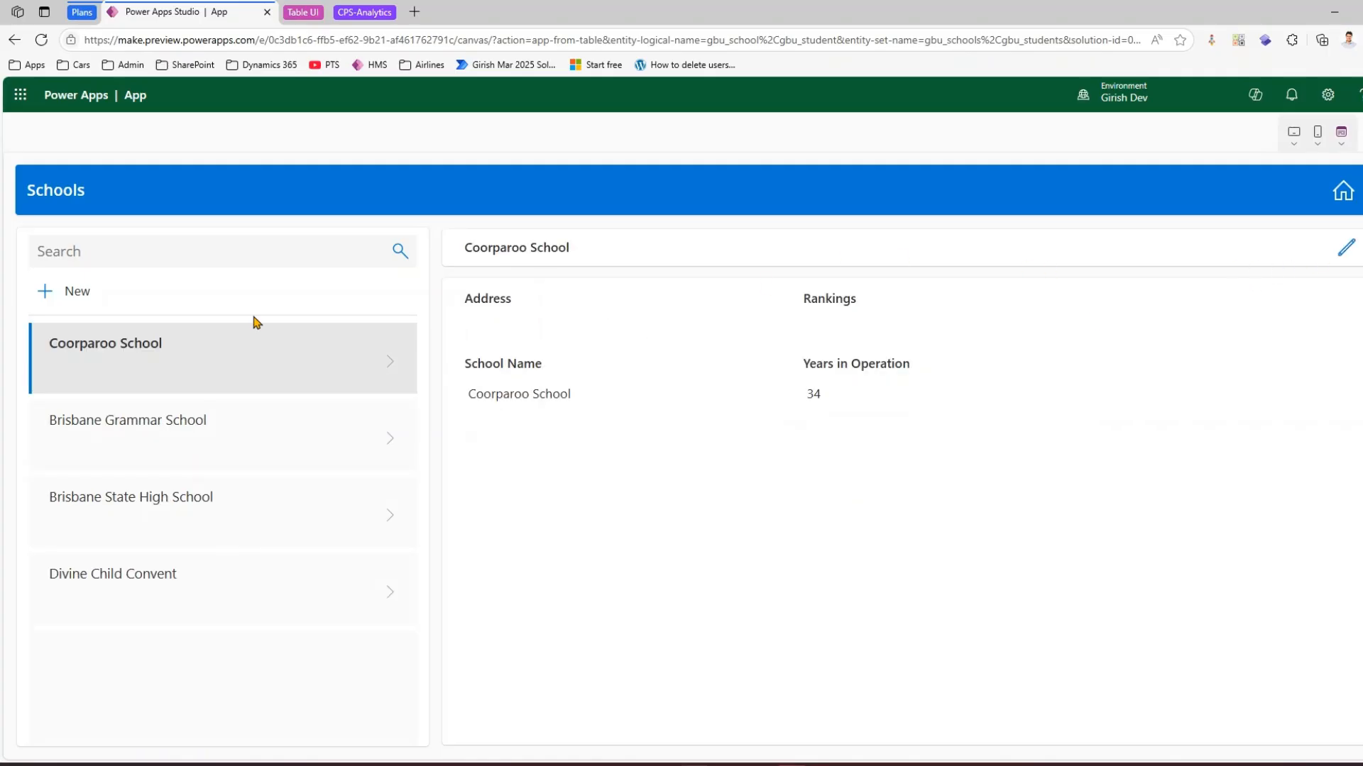
pyautogui.press('Escape')
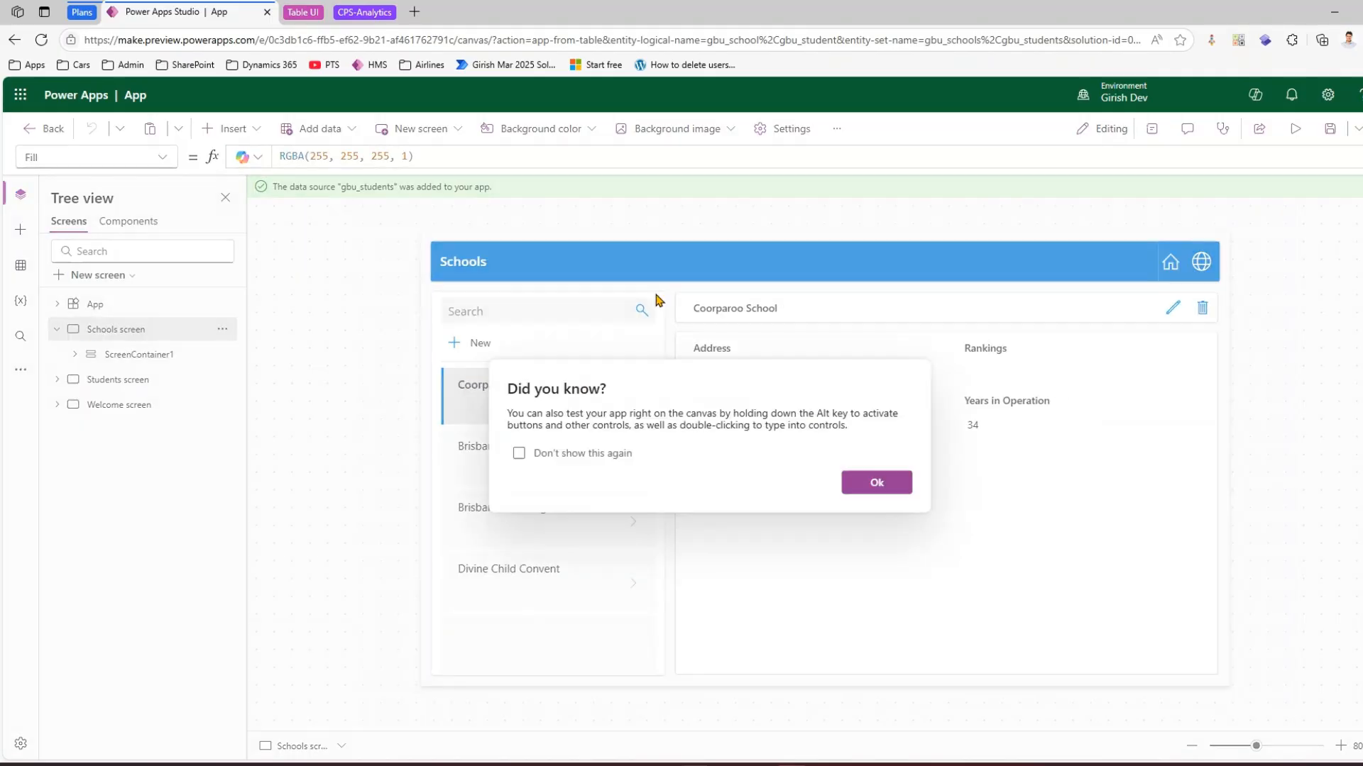
pyautogui.click(859, 477)
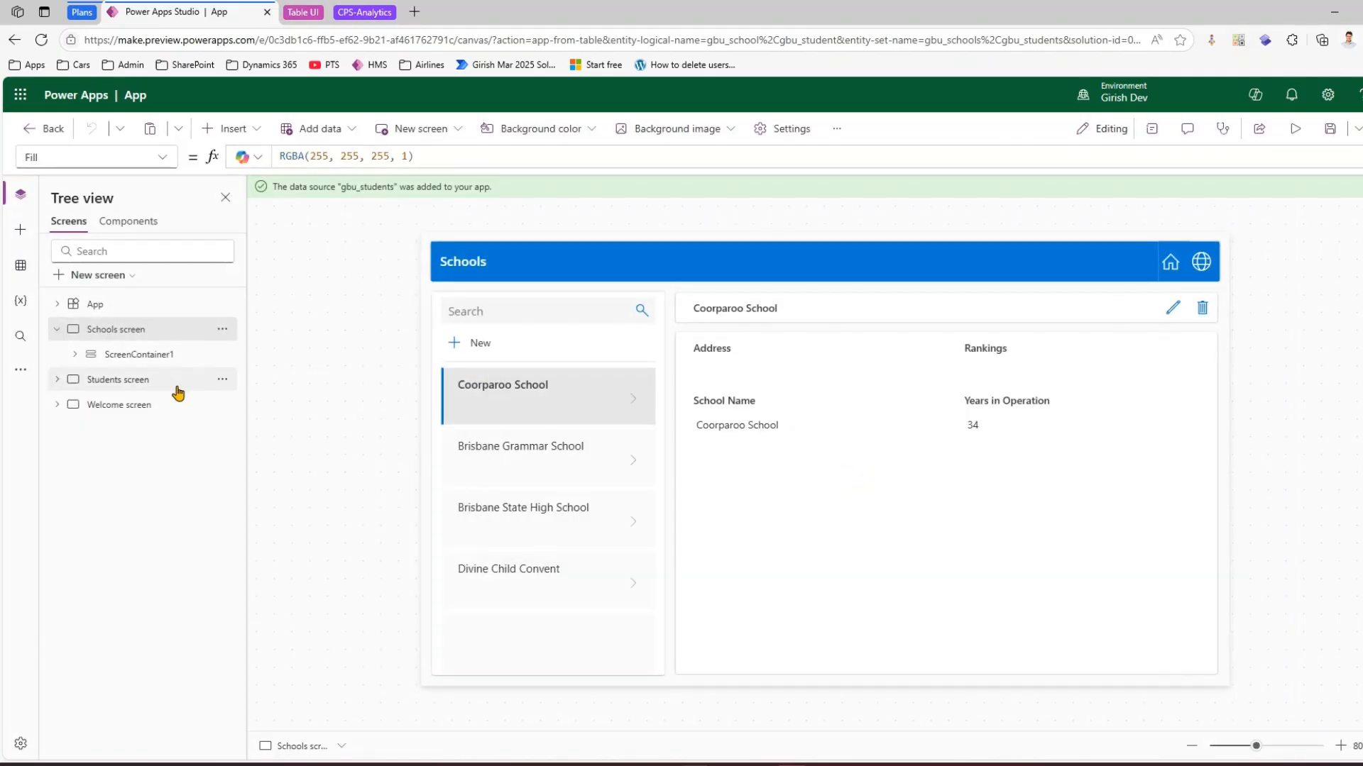
# - Preview the Students screen, add a student with a name, age 13 and Brisbane State High School, save the record and close the preview
pyautogui.click(135, 379)
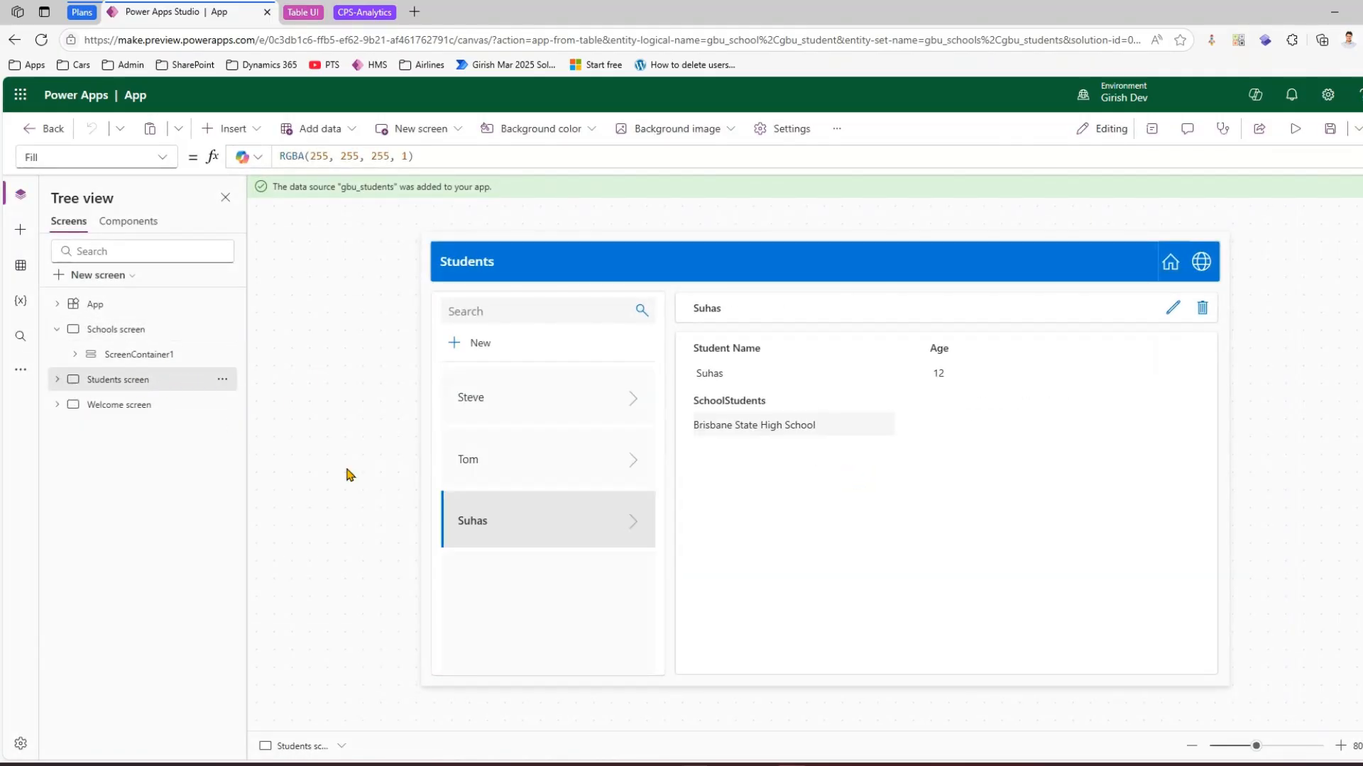
pyautogui.click(1295, 129)
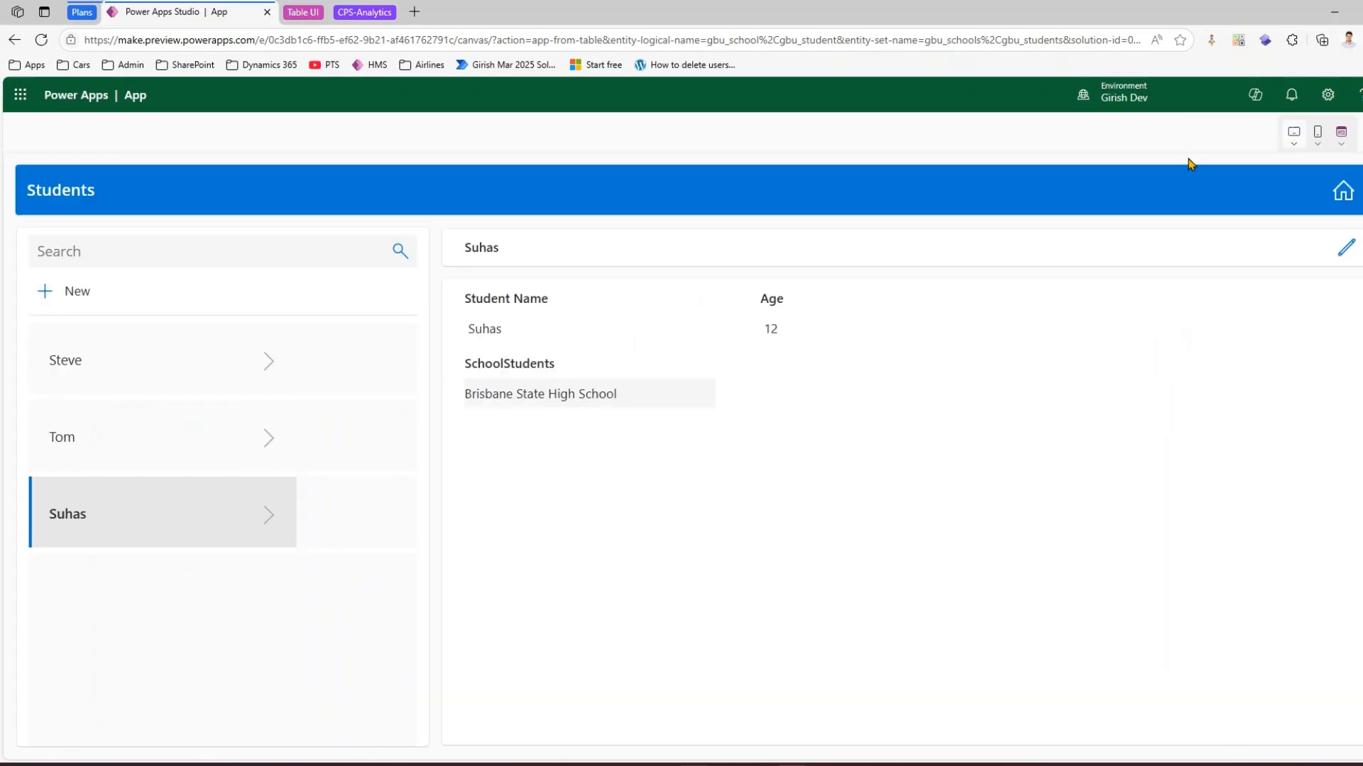
pyautogui.click(42, 293)
pyautogui.click(548, 331)
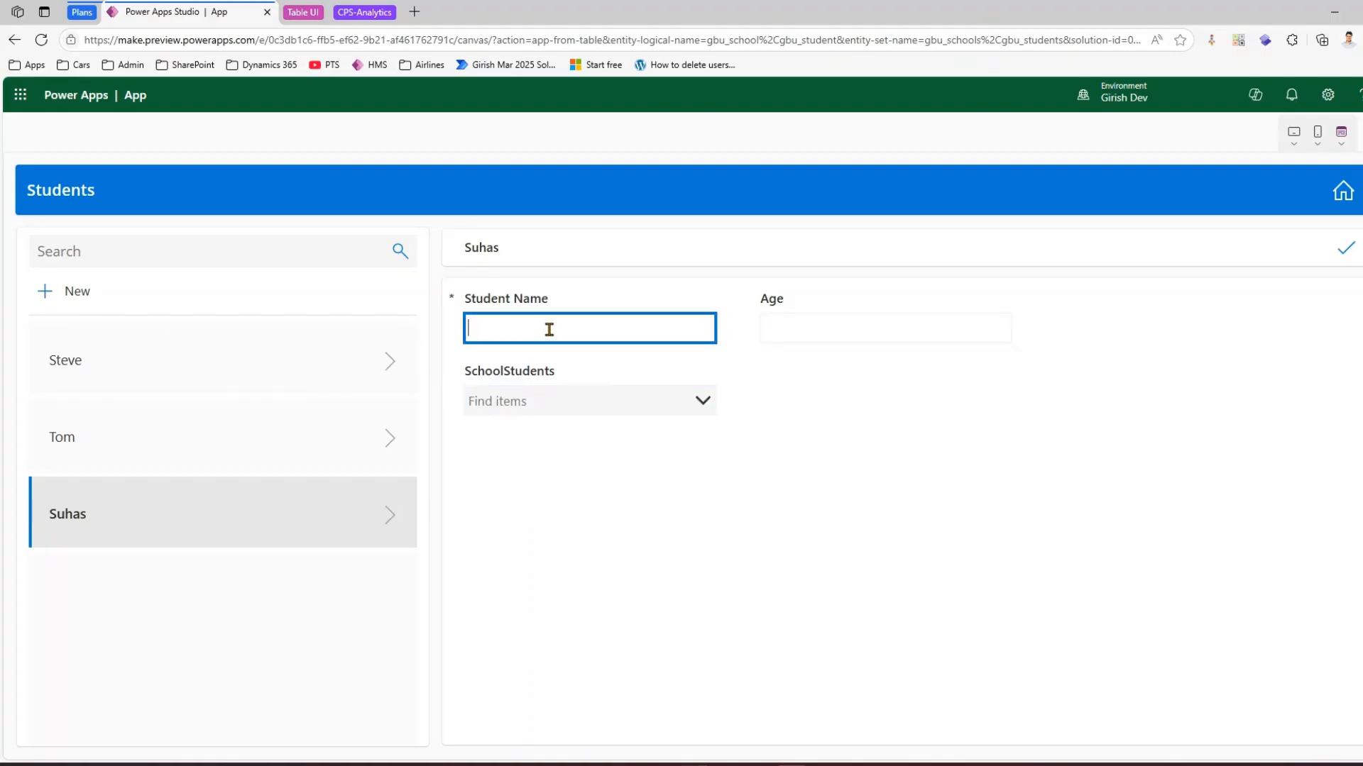
pyautogui.write('raj')
pyautogui.click(638, 405)
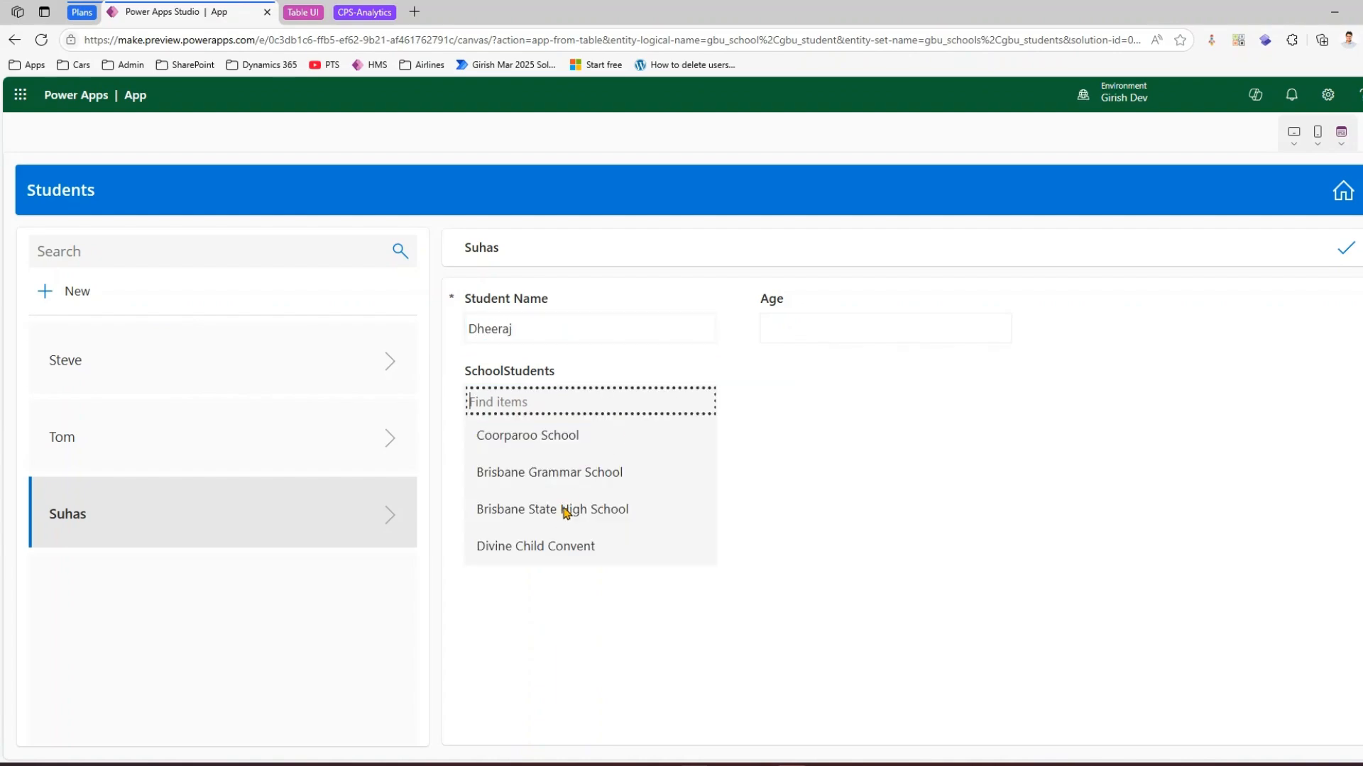
pyautogui.click(561, 513)
pyautogui.click(863, 327)
pyautogui.write('13')
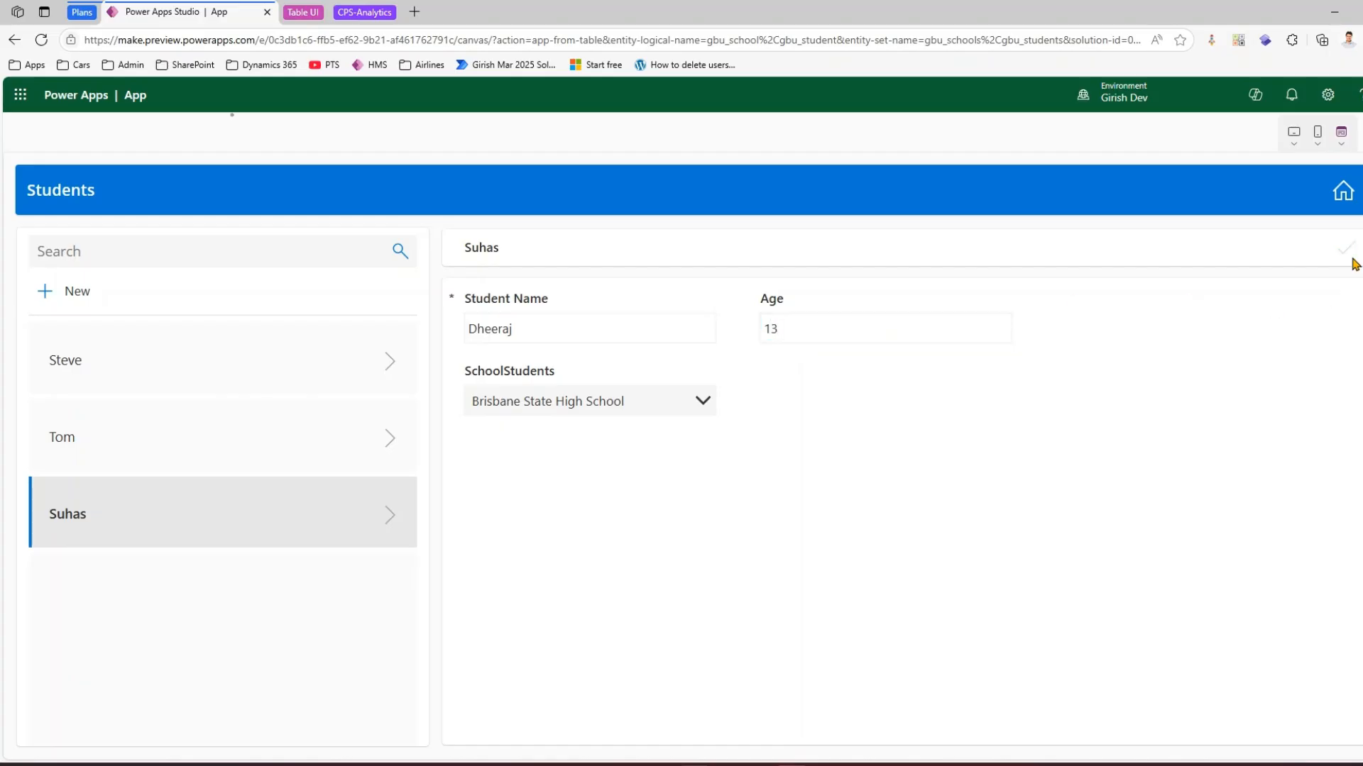
pyautogui.click(1356, 252)
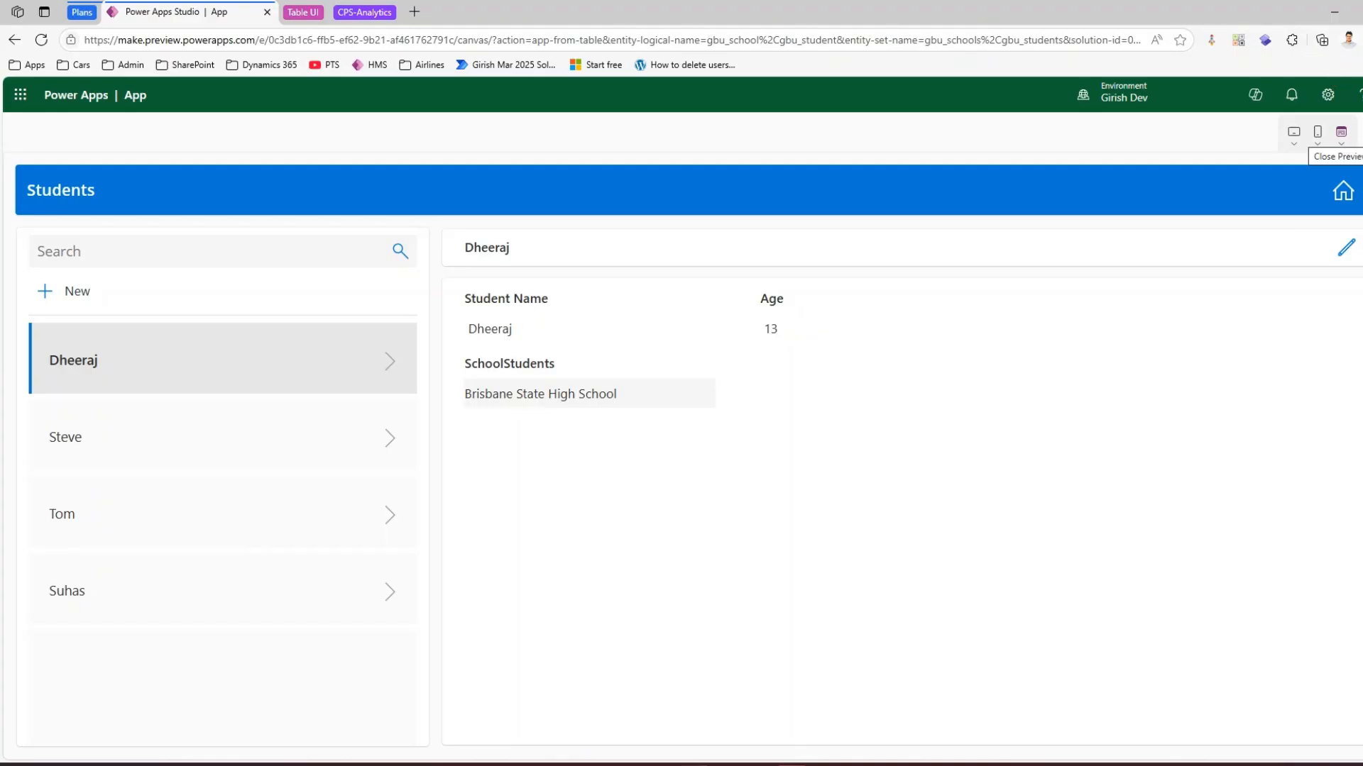
pyautogui.click(1341, 132)
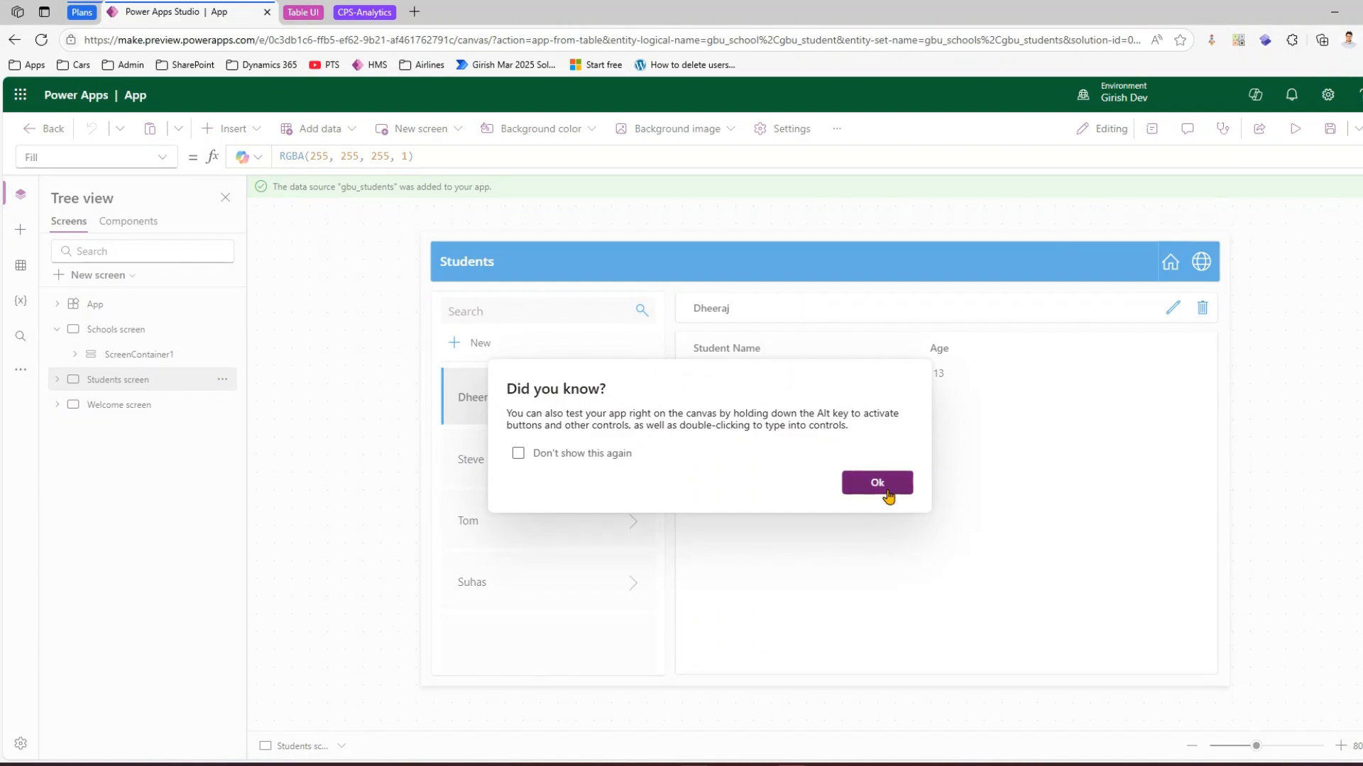
pyautogui.click(877, 482)
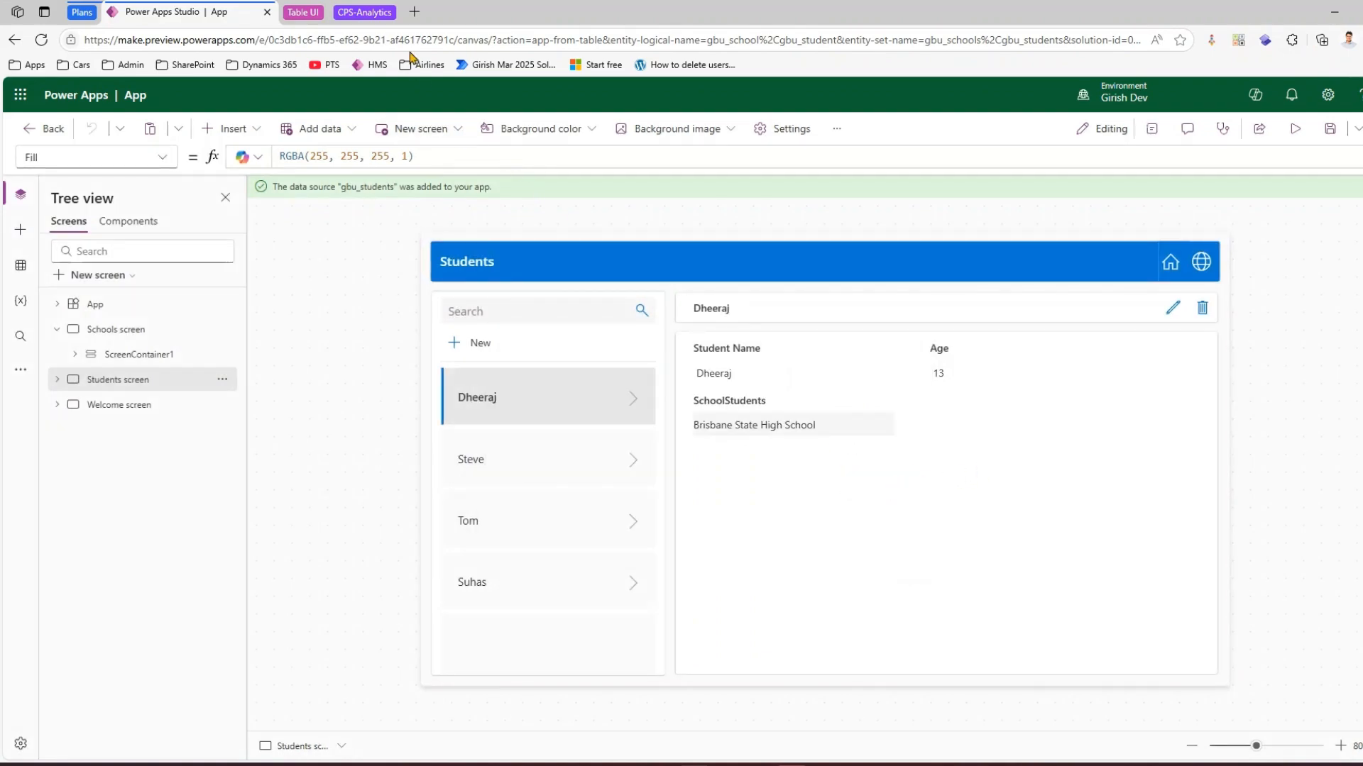
# - Open the regular Power Apps maker portal in a new browser tab and go to its list of tables
pyautogui.click(415, 11)
pyautogui.click(28, 65)
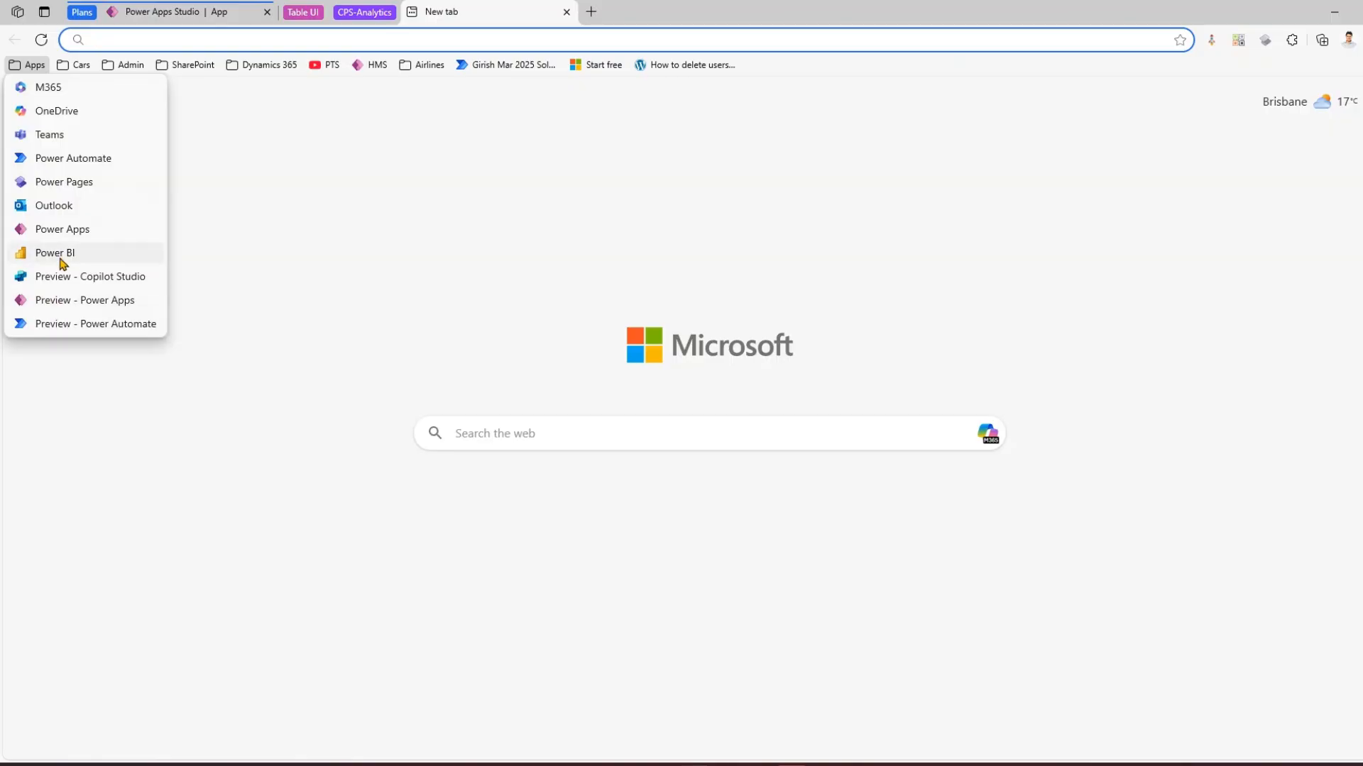
pyautogui.click(57, 230)
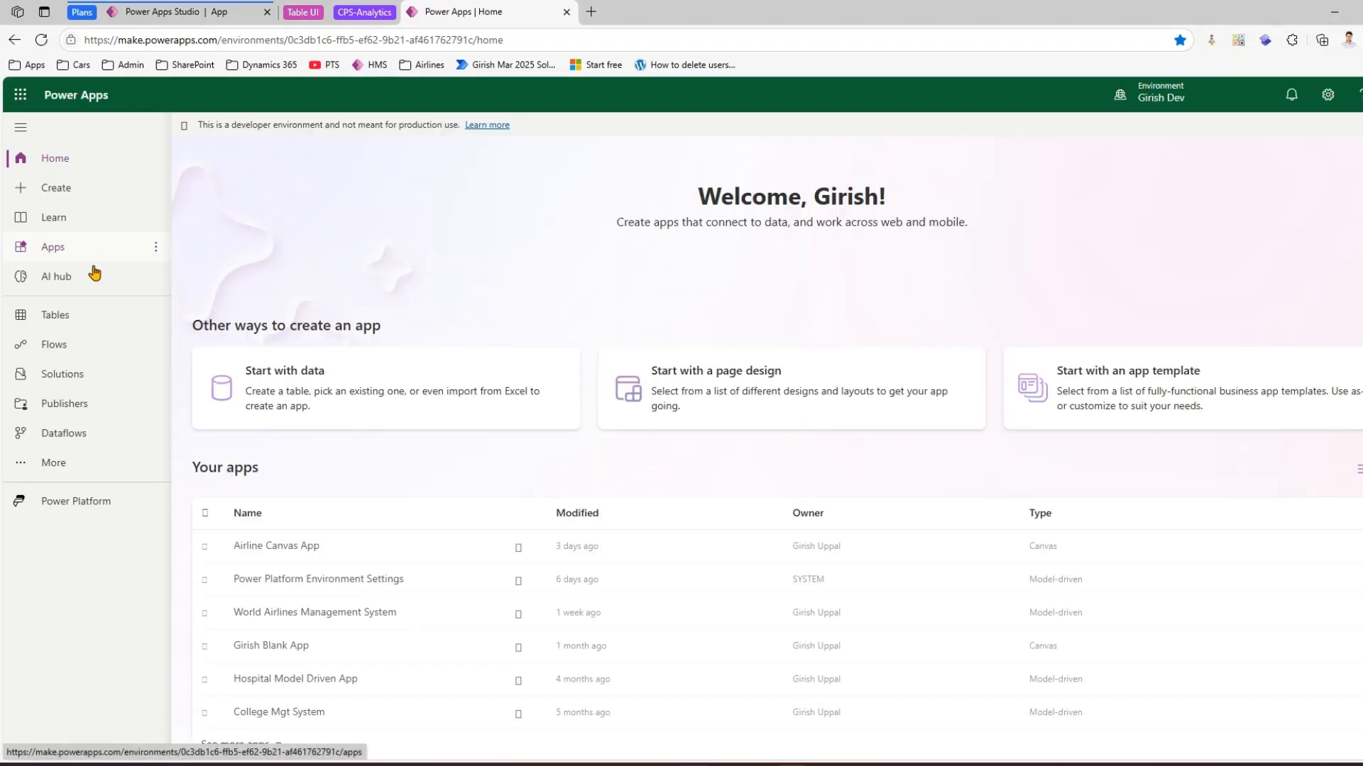
pyautogui.click(99, 317)
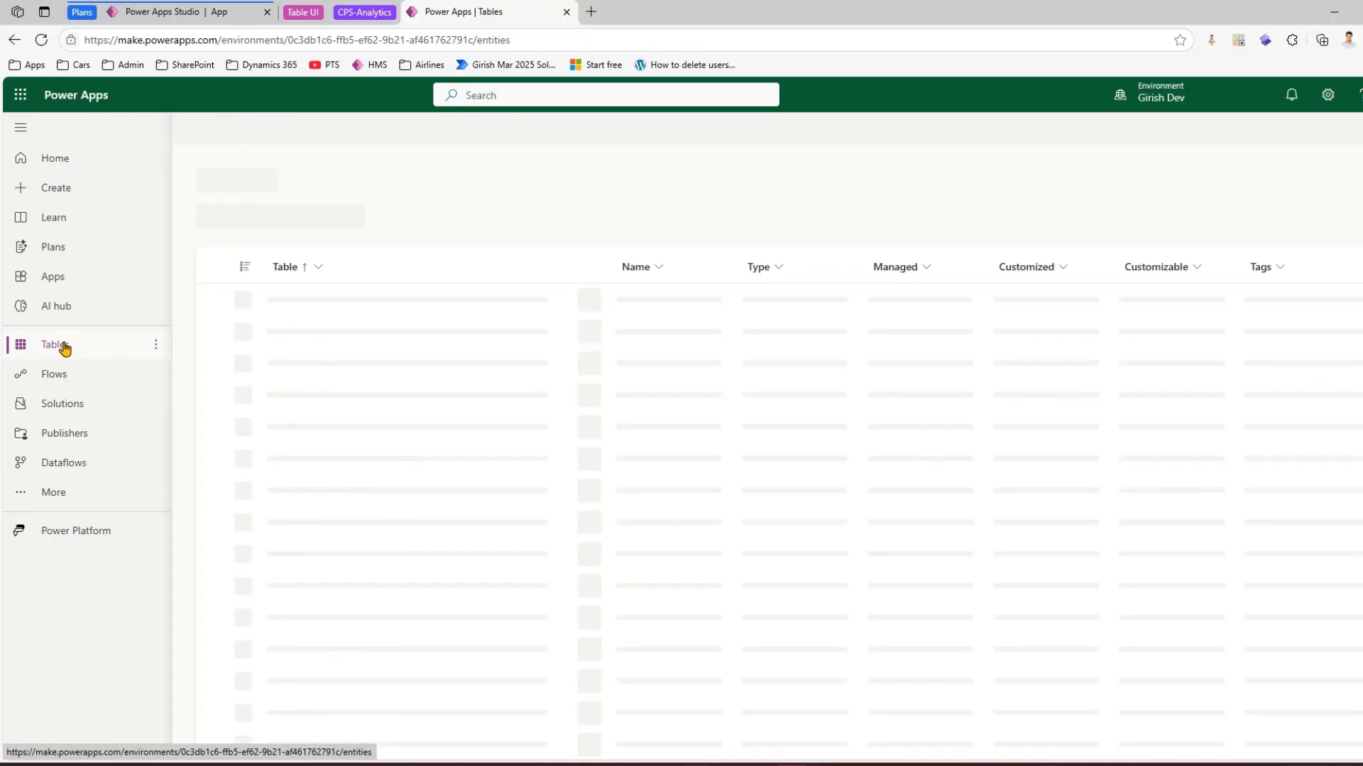
# - Start creating new tables and add a table from blank in the table designer
pyautogui.click(268, 130)
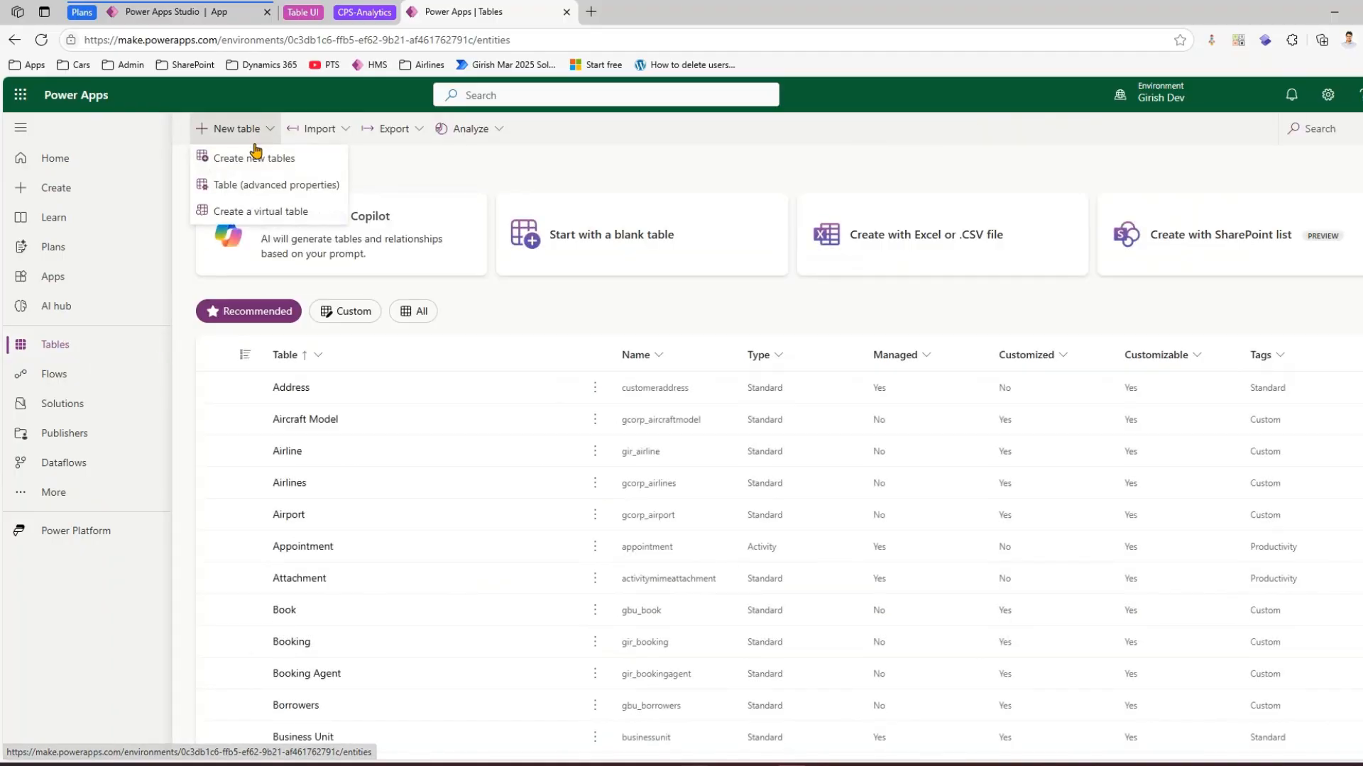
pyautogui.click(234, 158)
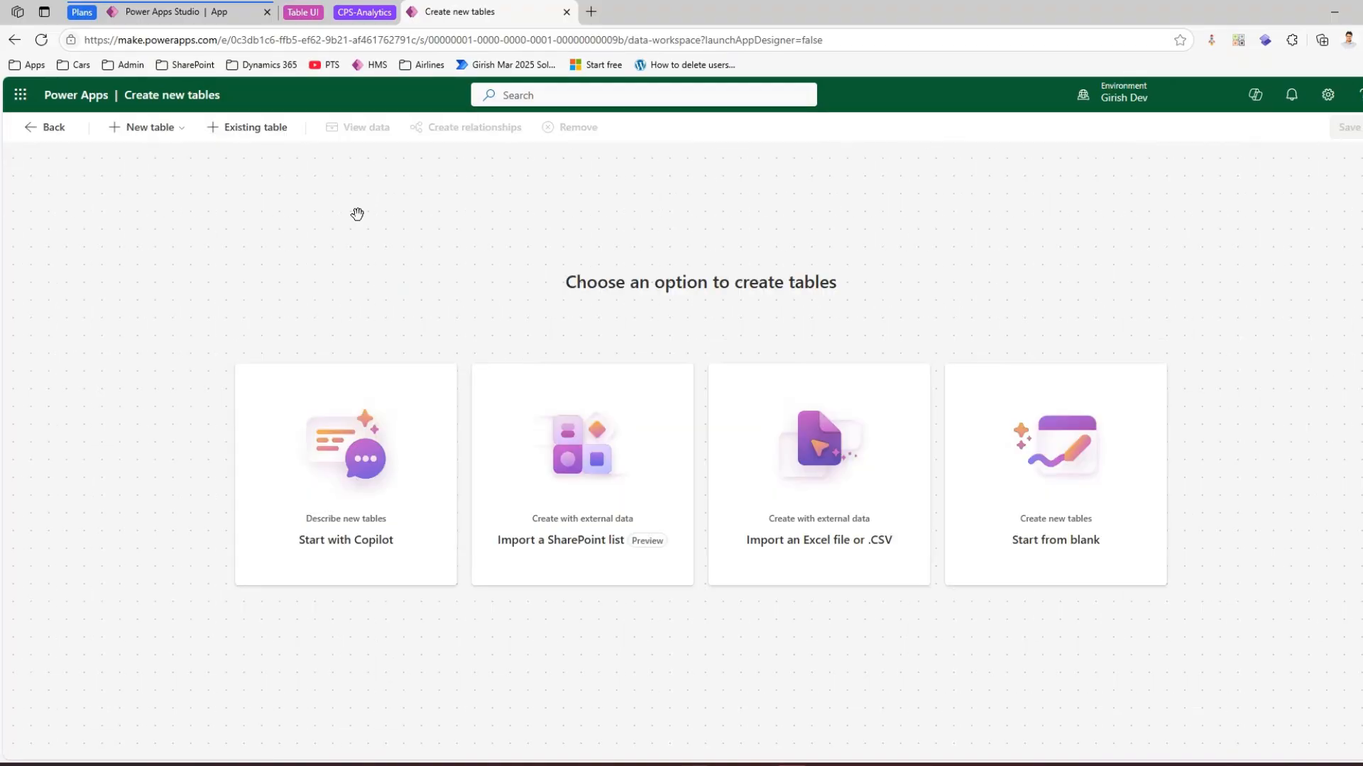
pyautogui.click(1072, 523)
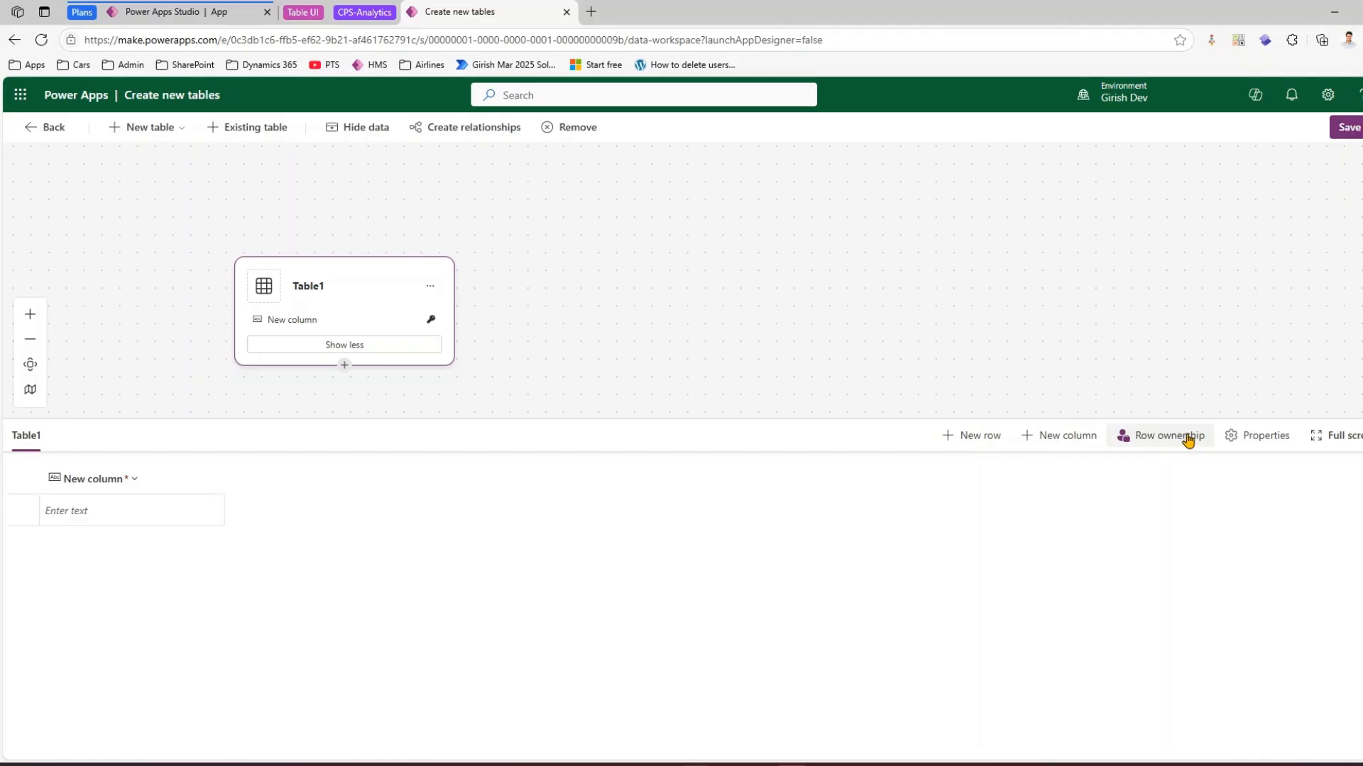
# - Look at the blank table's properties with the advanced options, close them without changes and show the table's available actions
pyautogui.click(1244, 438)
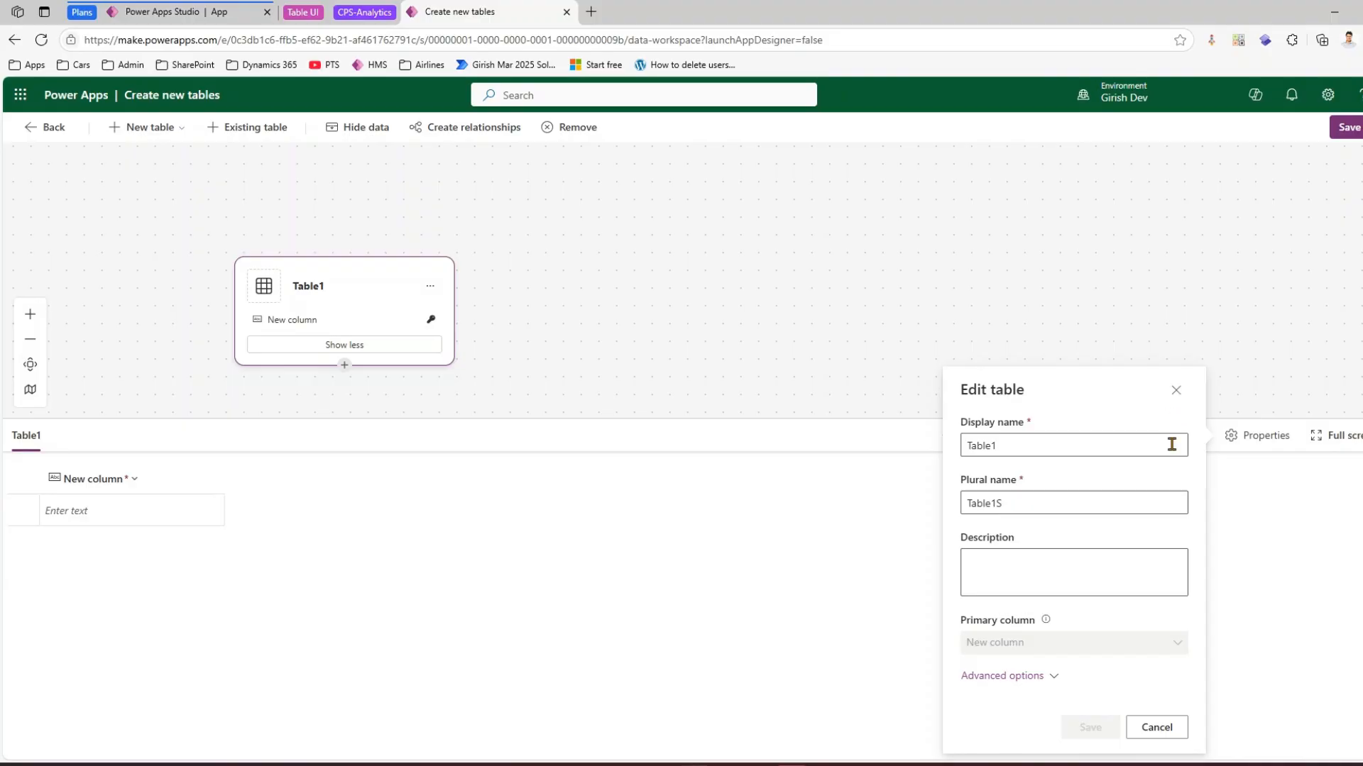
pyautogui.click(1050, 674)
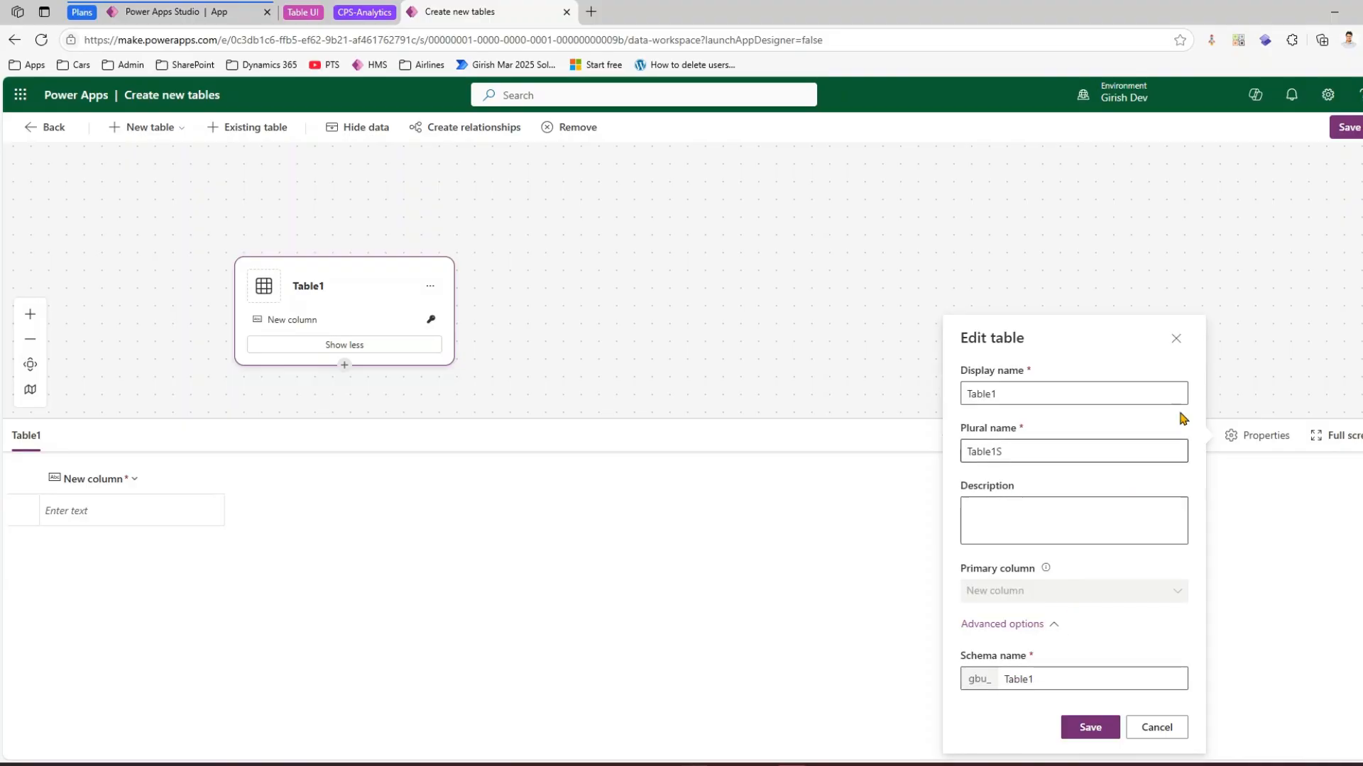
pyautogui.click(1175, 339)
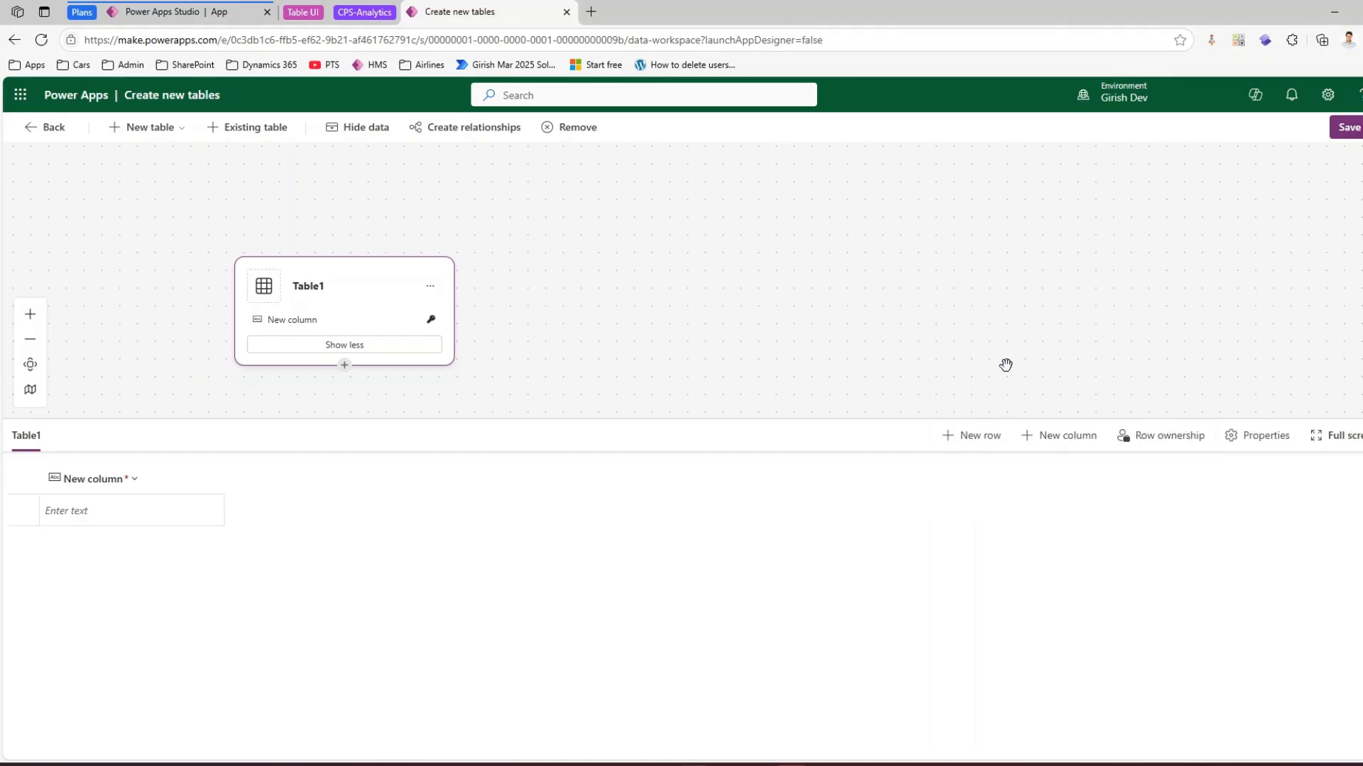
pyautogui.click(429, 288)
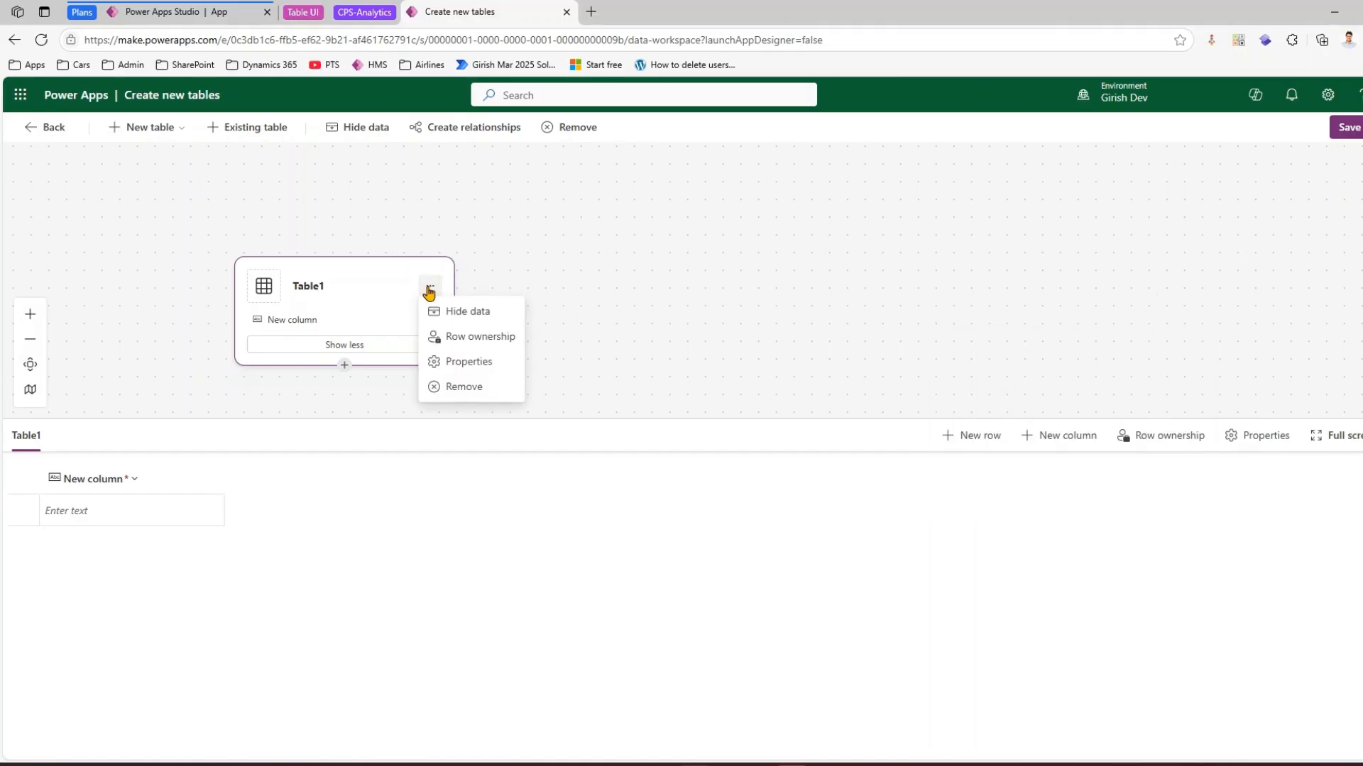